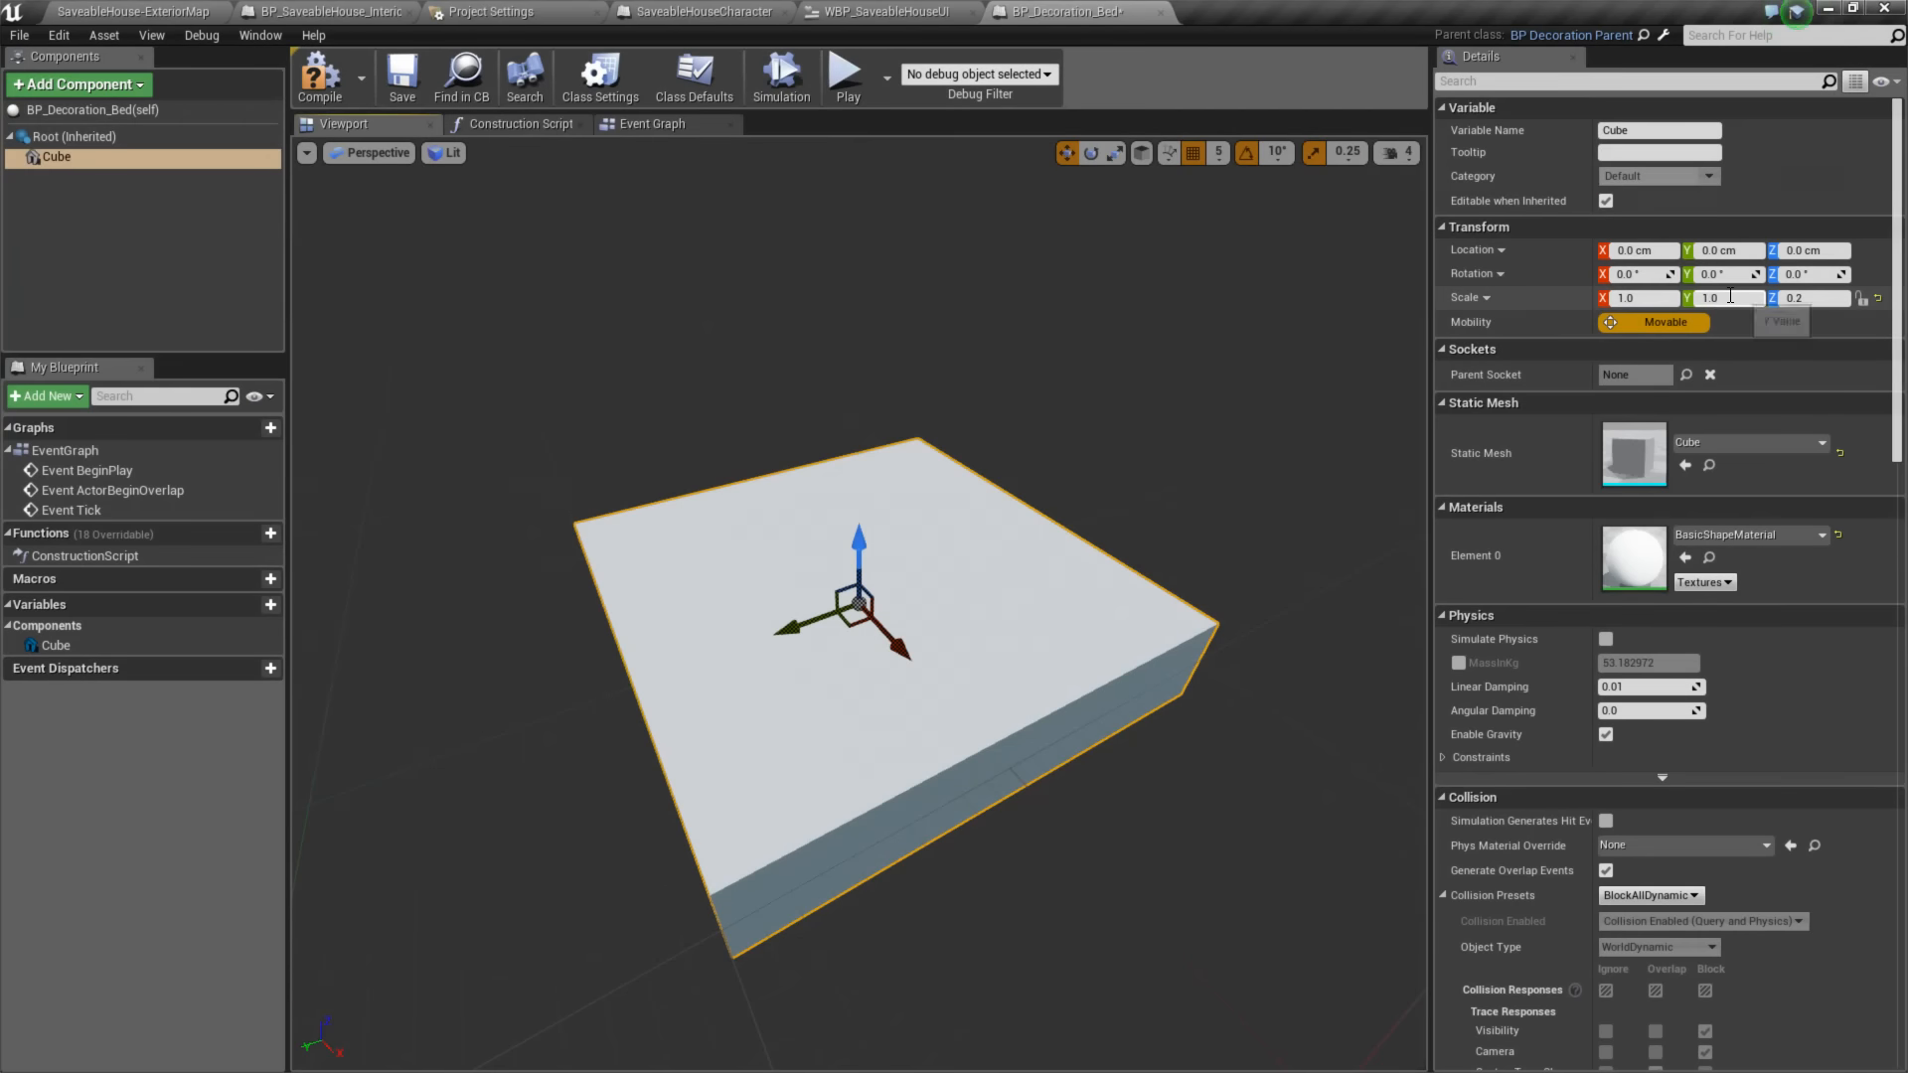
# - Set the bed cube's Y scale to 0.5, save the blueprint, and reset the cube's location to the origin
pyautogui.write('0.5')
pyautogui.press('Return')
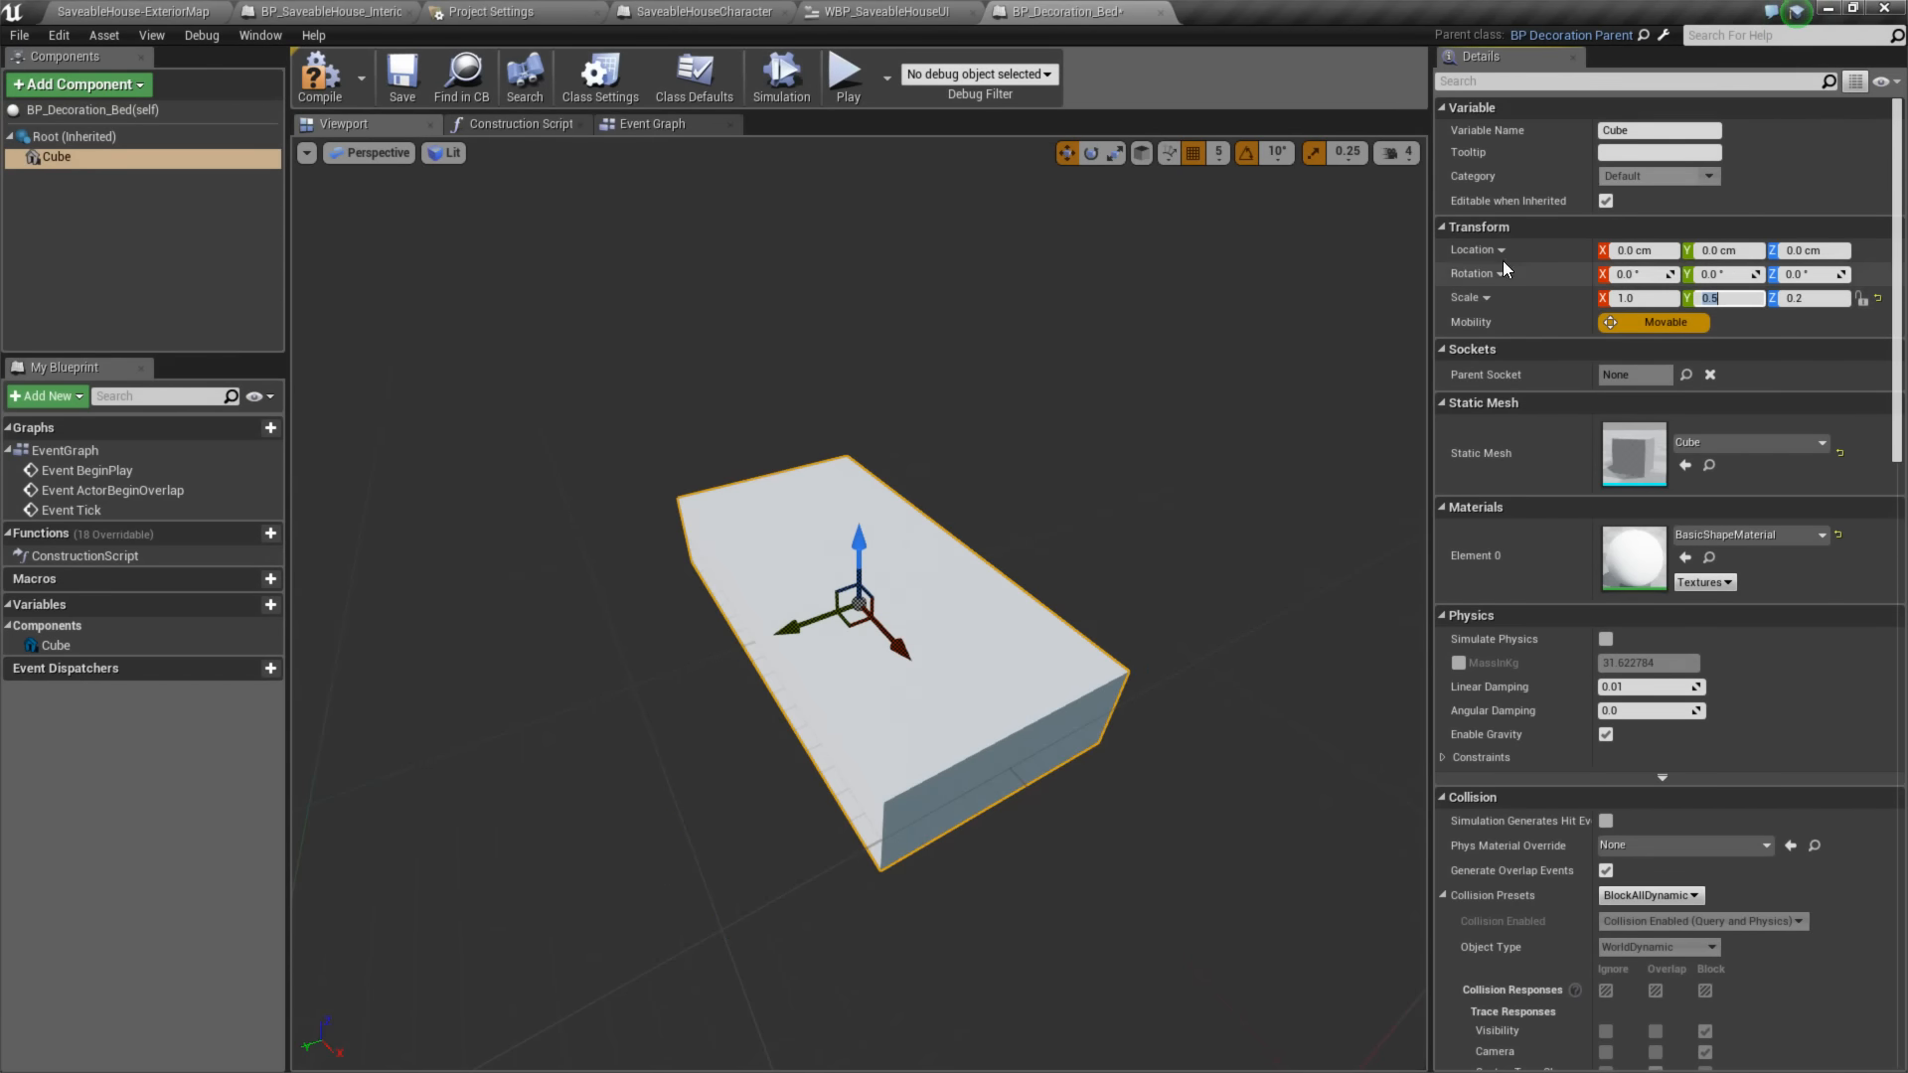
pyautogui.click(404, 79)
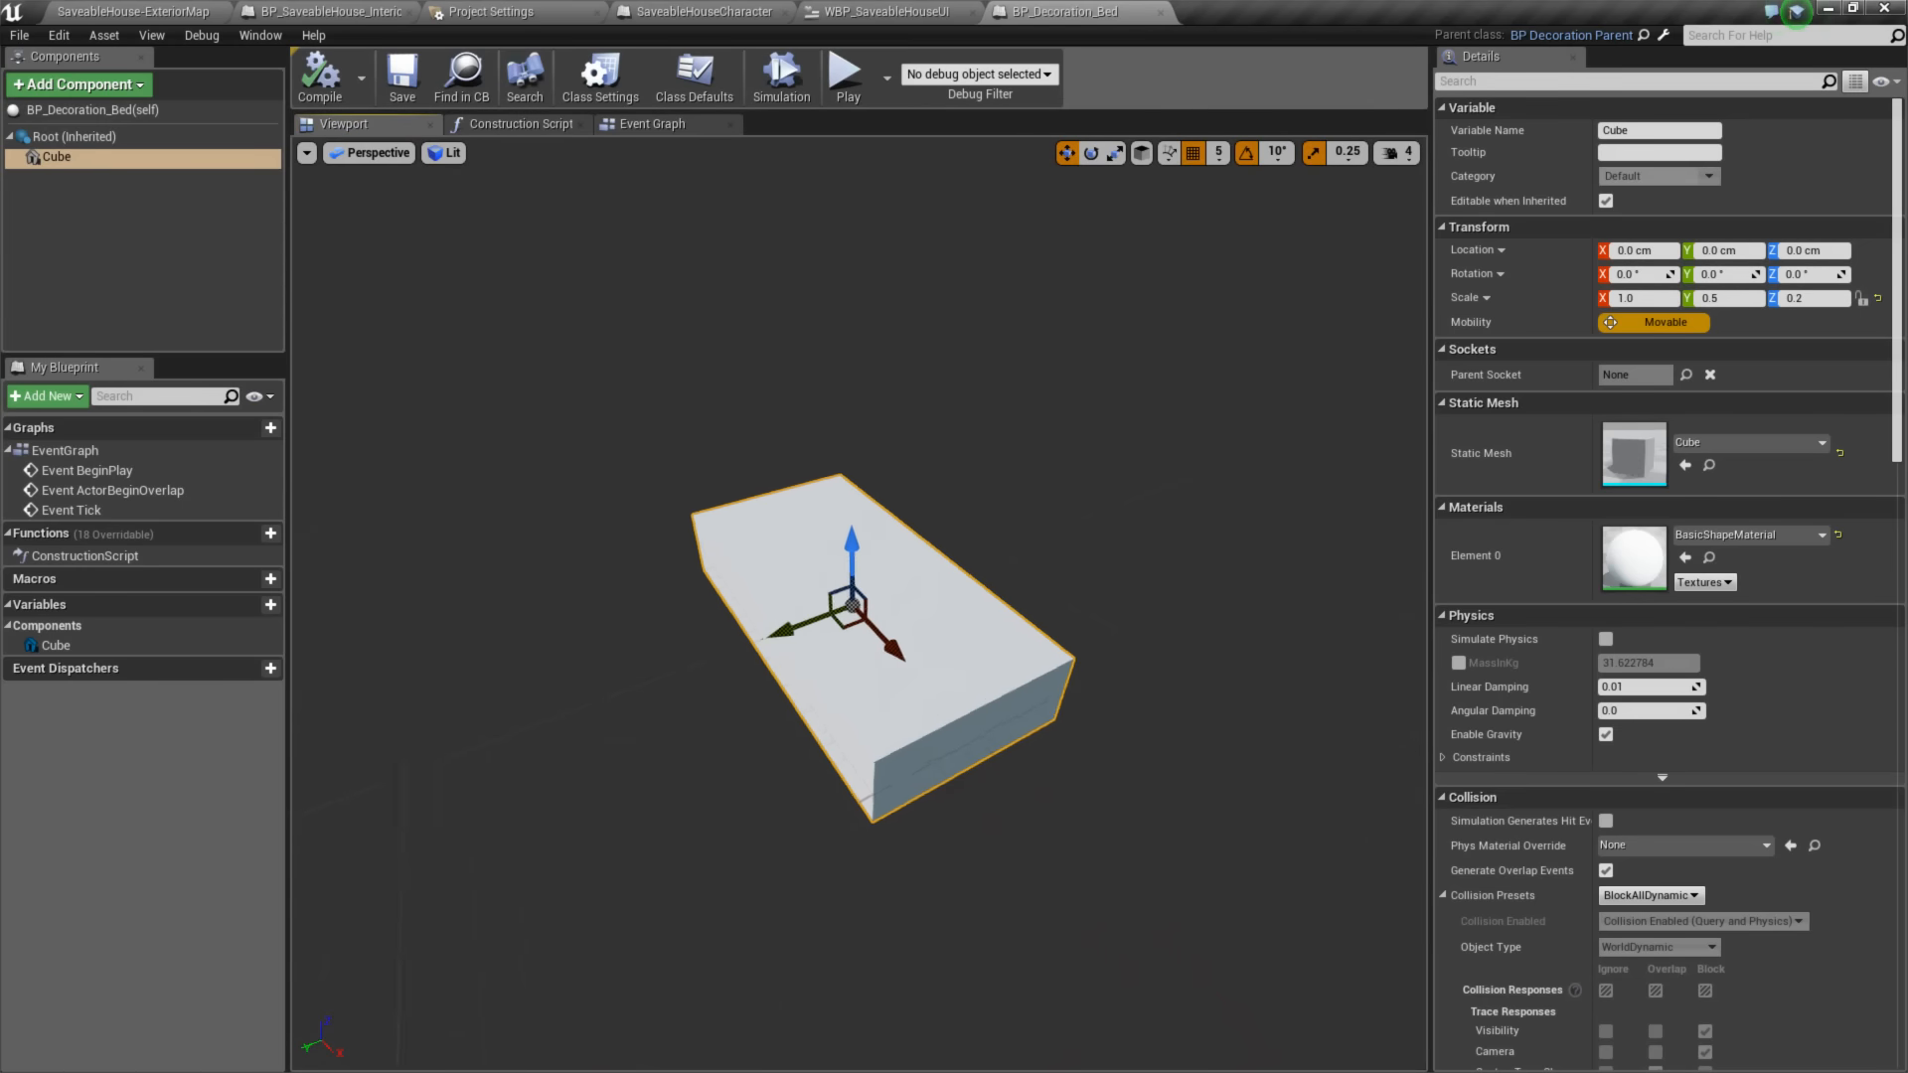
pyautogui.moveTo(884, 643); pyautogui.dragTo(1050, 525)
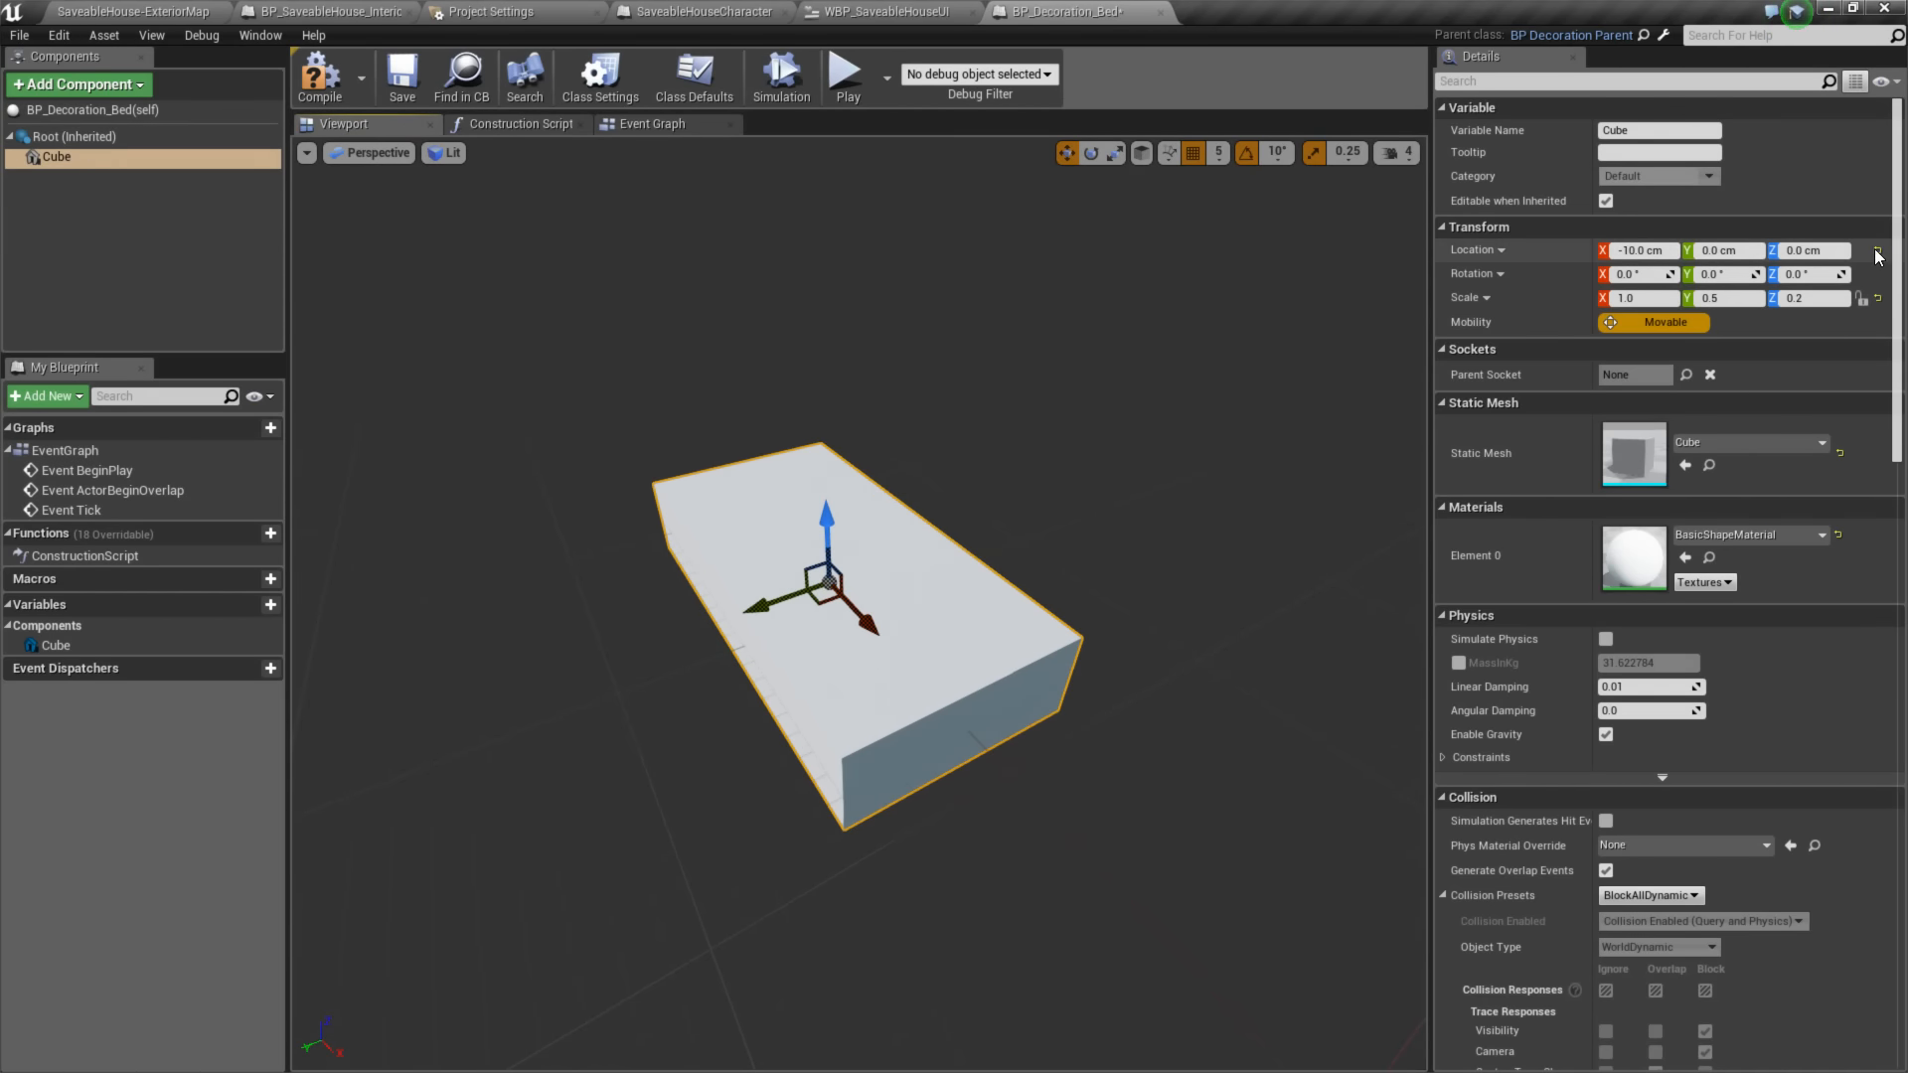
pyautogui.click(1878, 254)
# - Raise the bed cube to a Z location of 10 cm, using the Left wireframe view, and compile the blueprint
pyautogui.moveTo(1137, 524); pyautogui.dragTo(973, 567, button='right')
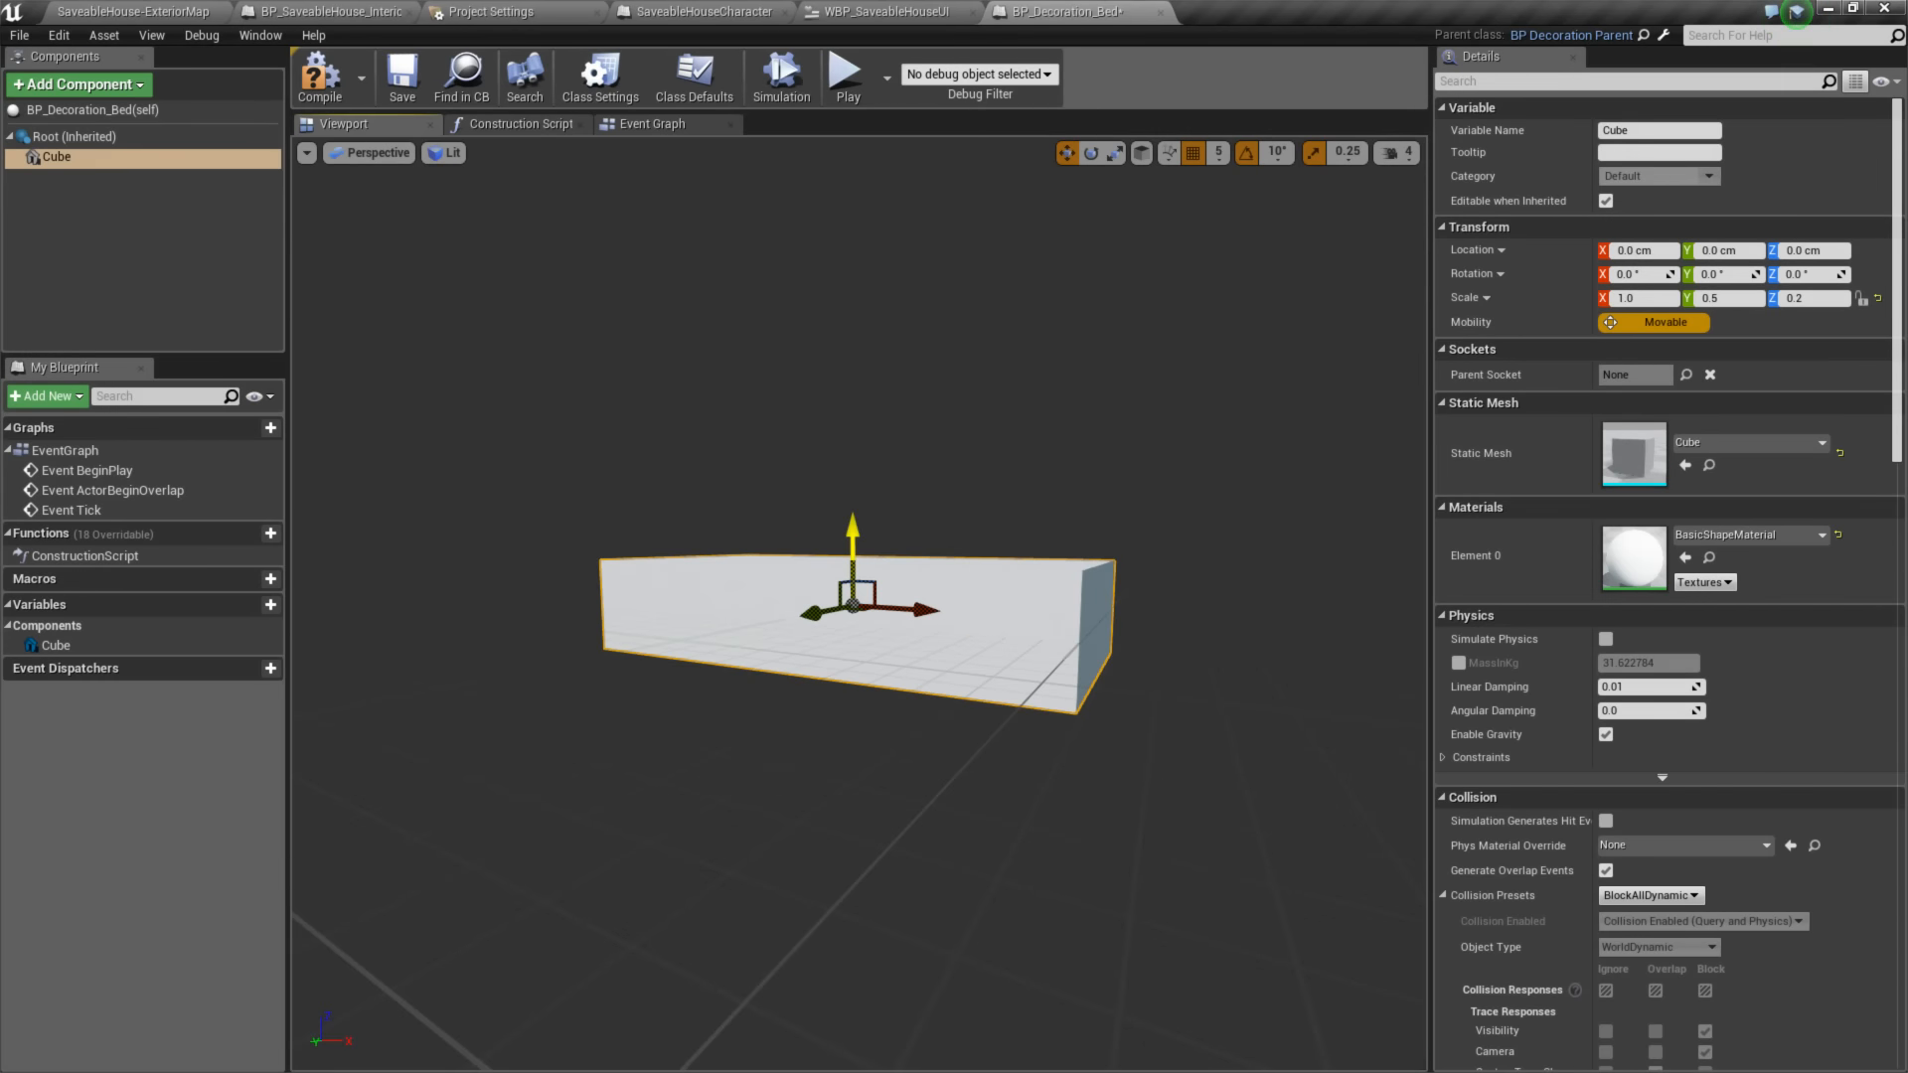
pyautogui.moveTo(856, 537)
pyautogui.mouseDown()
pyautogui.moveTo(858, 494)
pyautogui.moveTo(857, 511)
pyautogui.mouseUp()
pyautogui.keyDown('alt'); pyautogui.moveTo(782, 621); pyautogui.dragTo(801, 556); pyautogui.keyUp('alt')
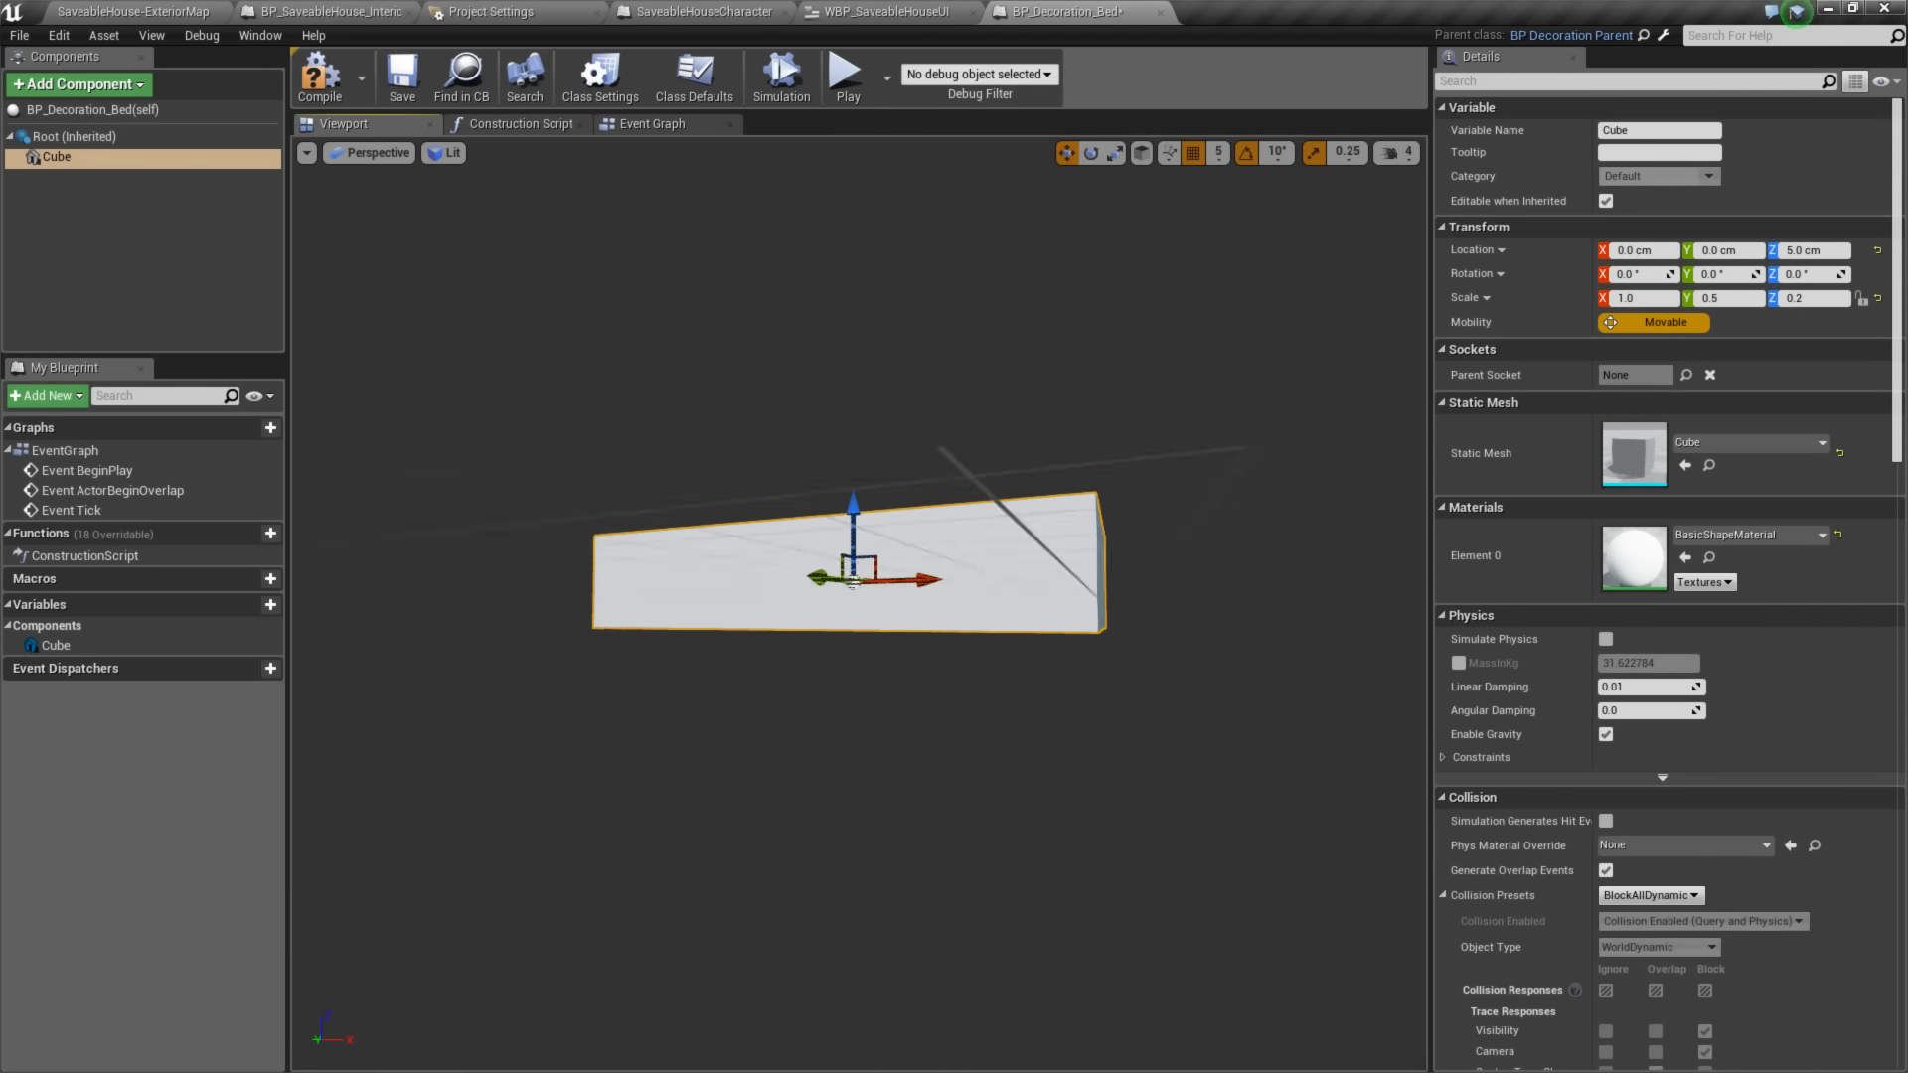
pyautogui.click(369, 152)
pyautogui.click(402, 247)
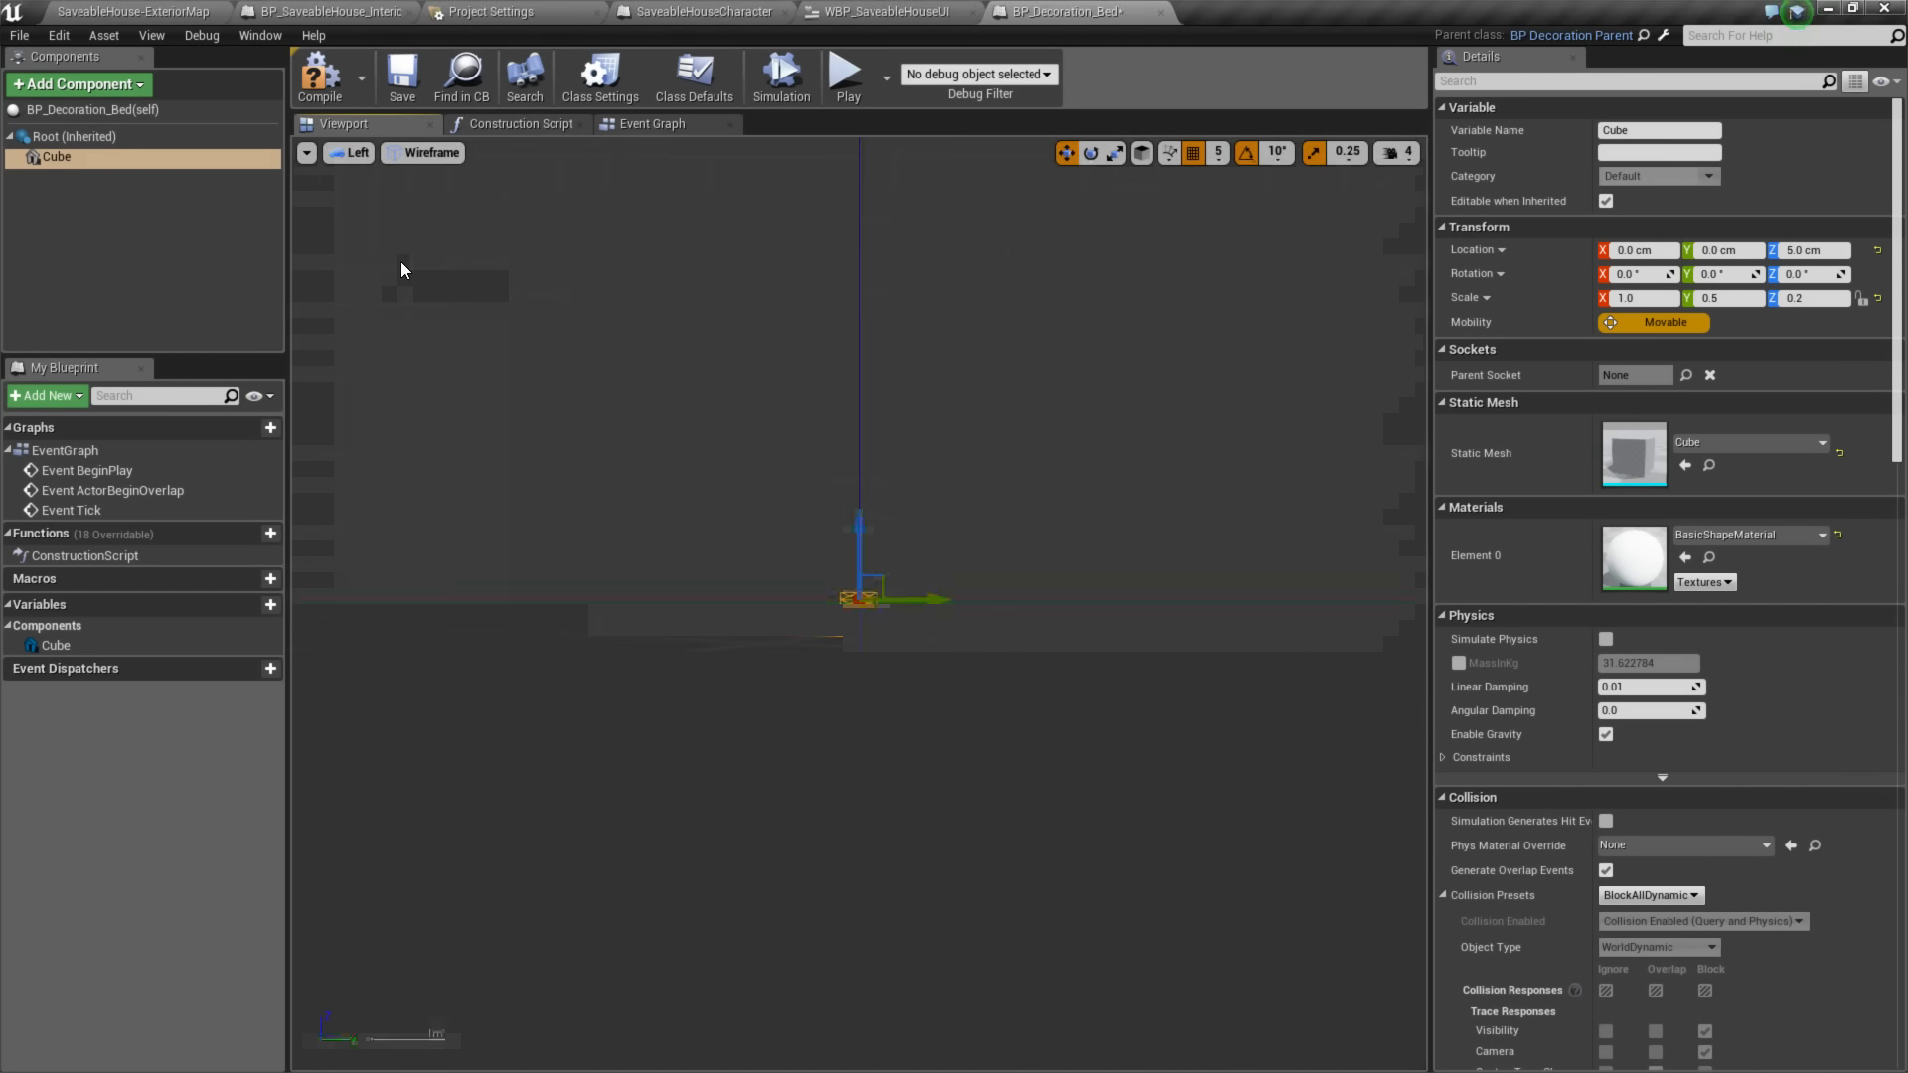
pyautogui.scroll(3, 860, 624)
pyautogui.moveTo(844, 565); pyautogui.dragTo(844, 555)
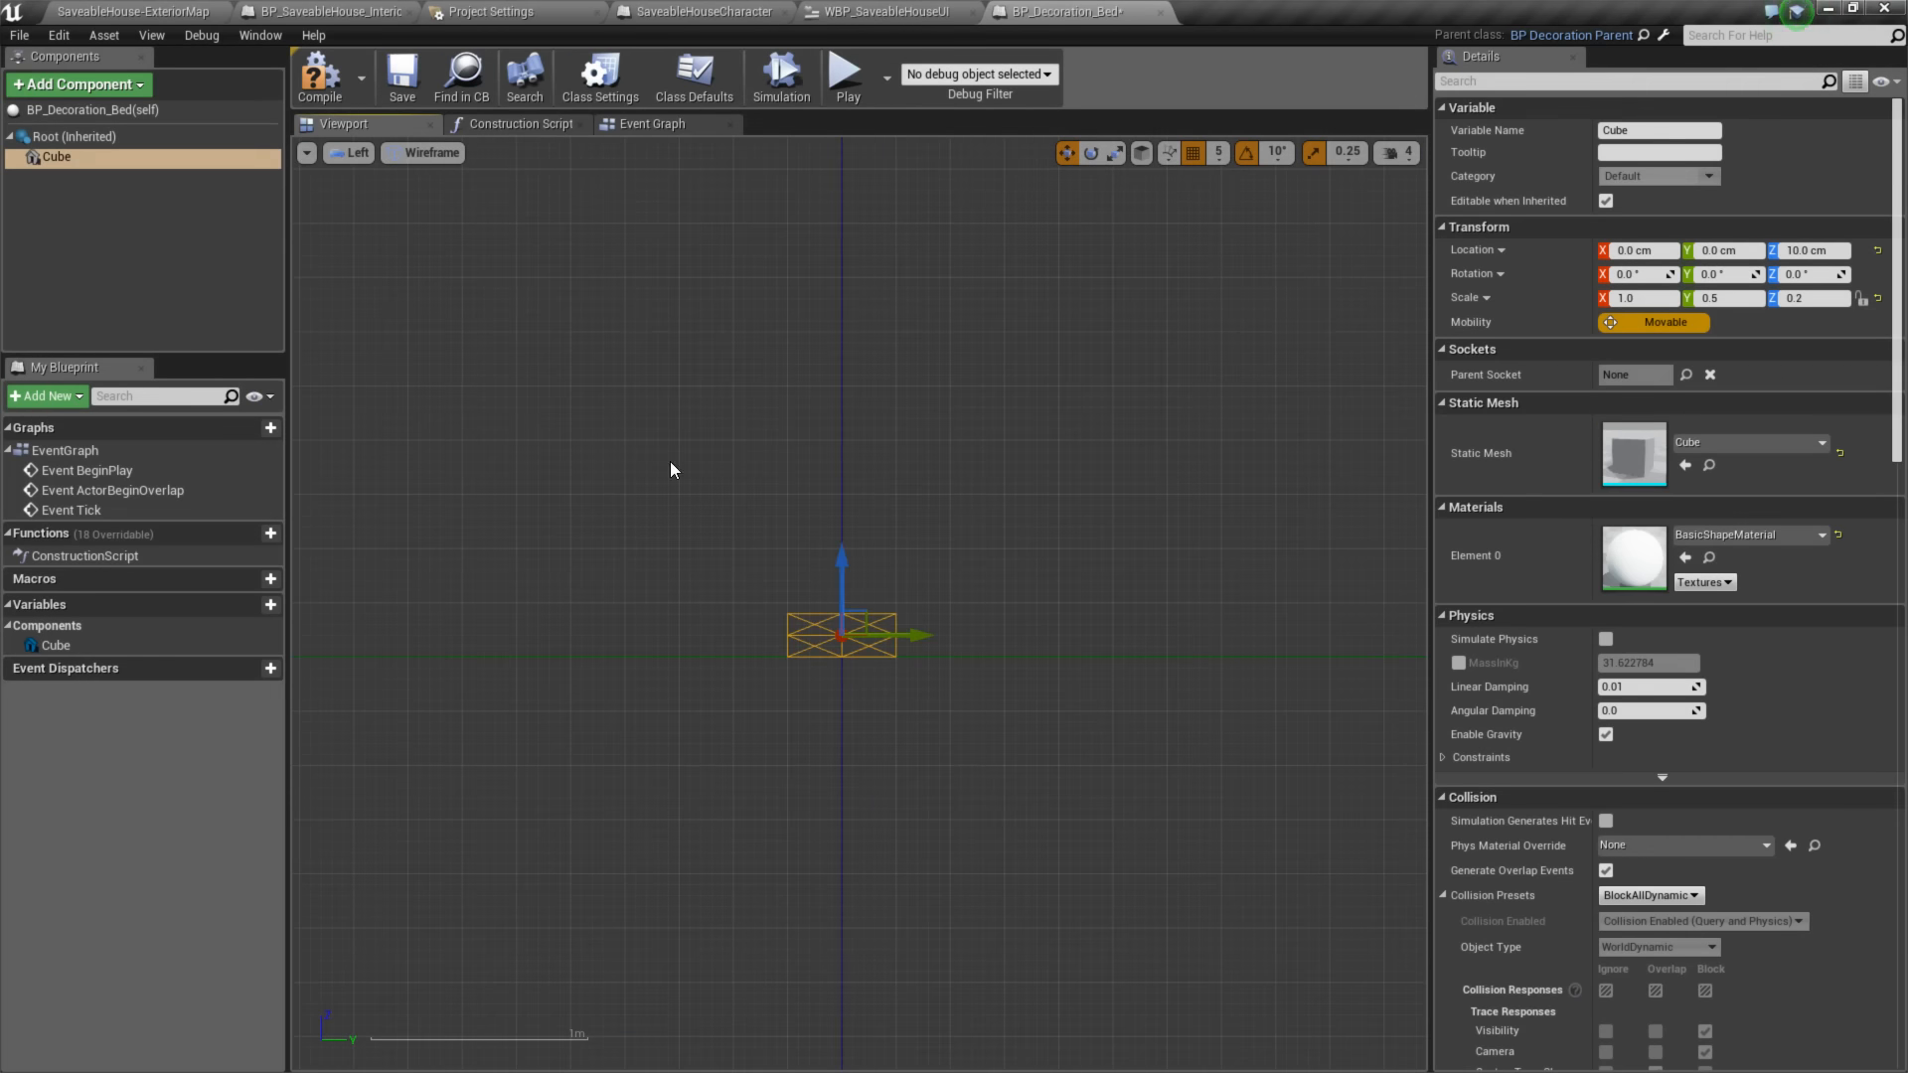
pyautogui.click(331, 81)
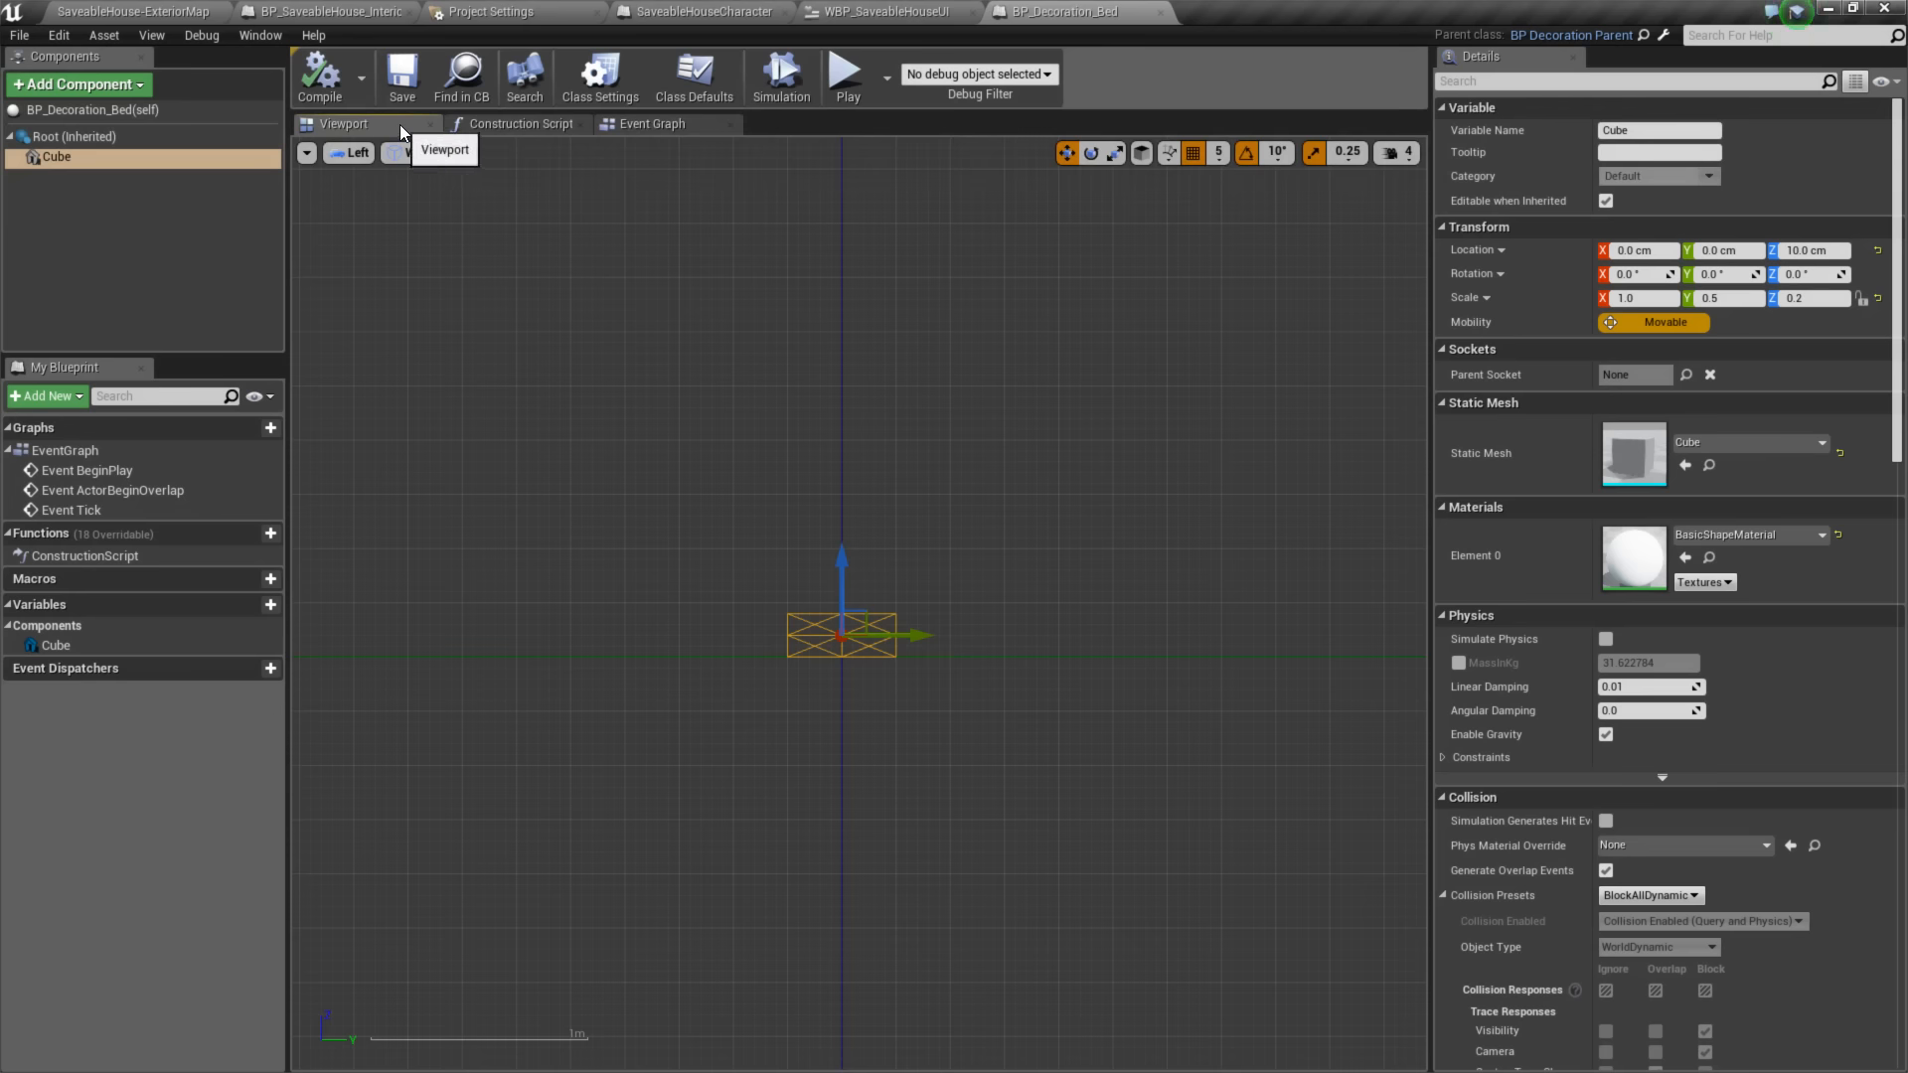
# - Create a material instance of Mat_Decoration_Base in the Decorations folder and name it Mat_Decoration_Base_Blue
pyautogui.click(1717, 536)
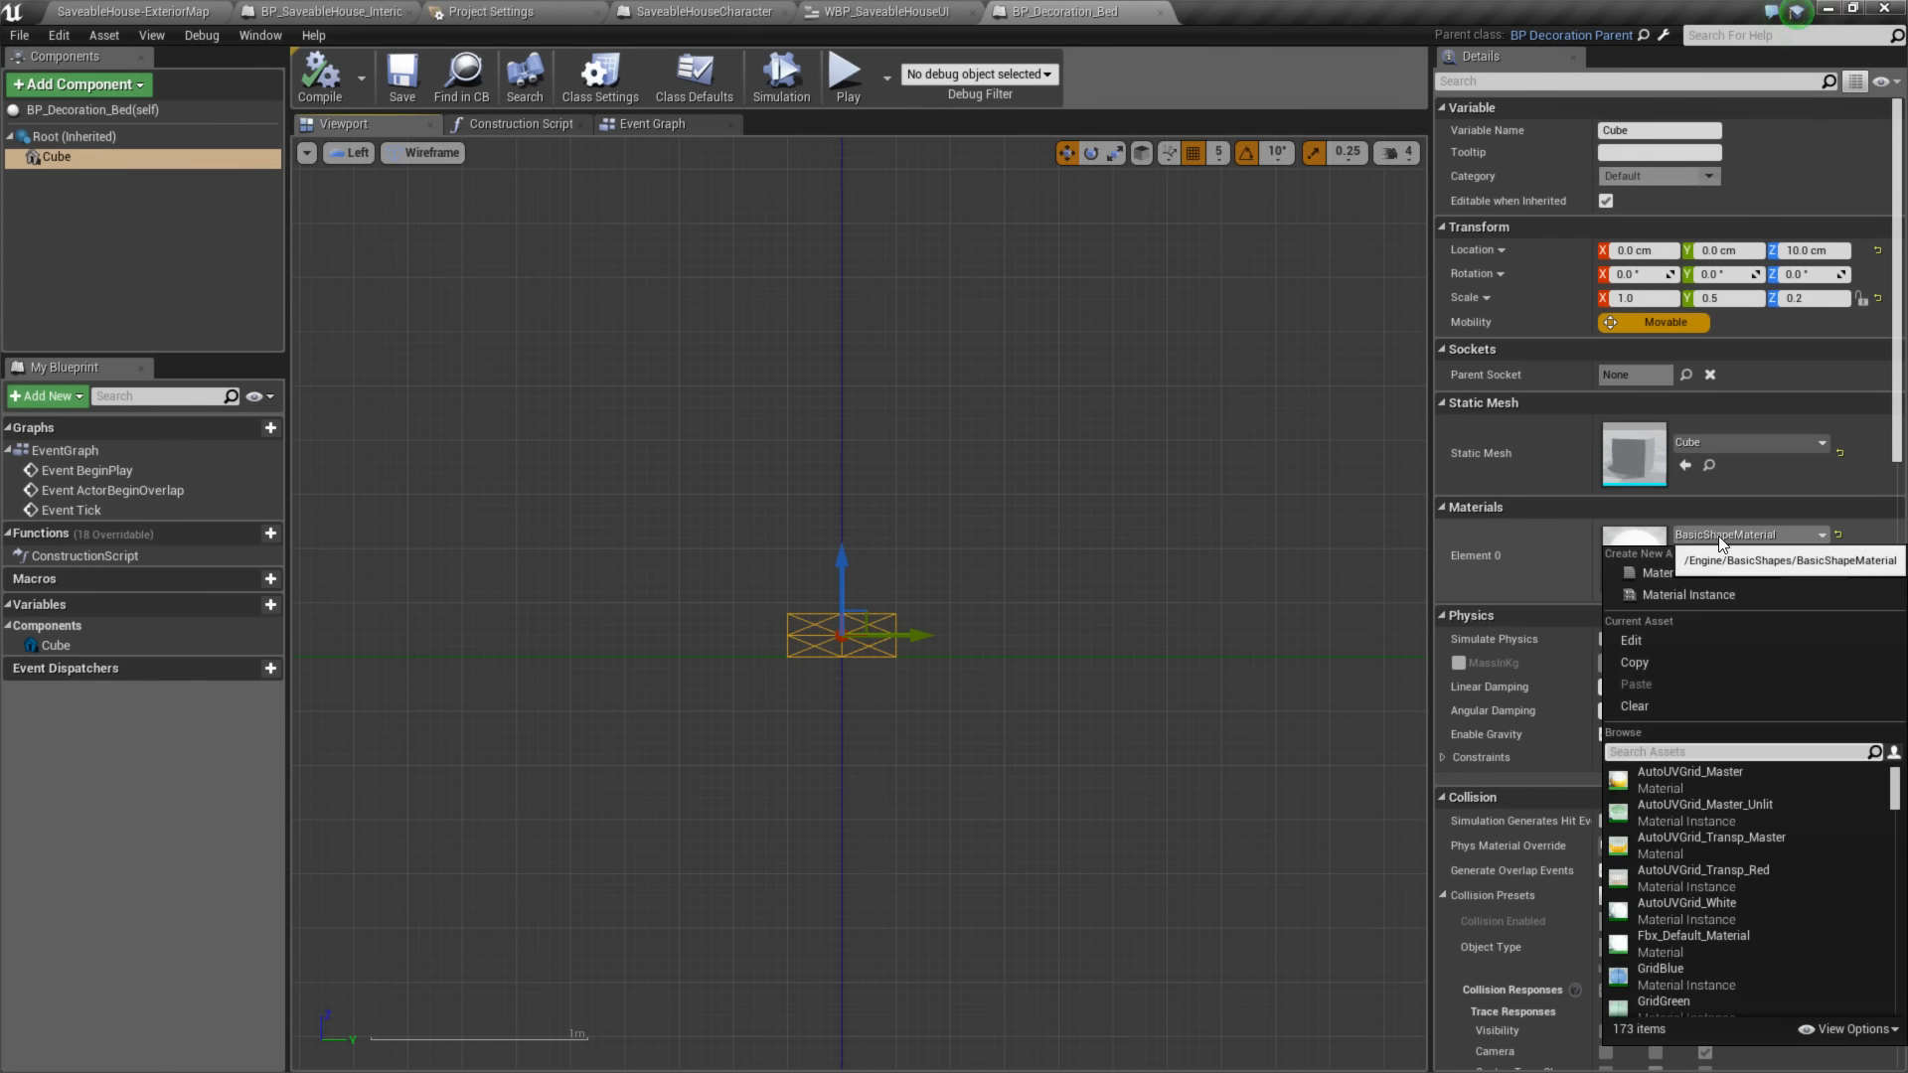
pyautogui.click(139, 11)
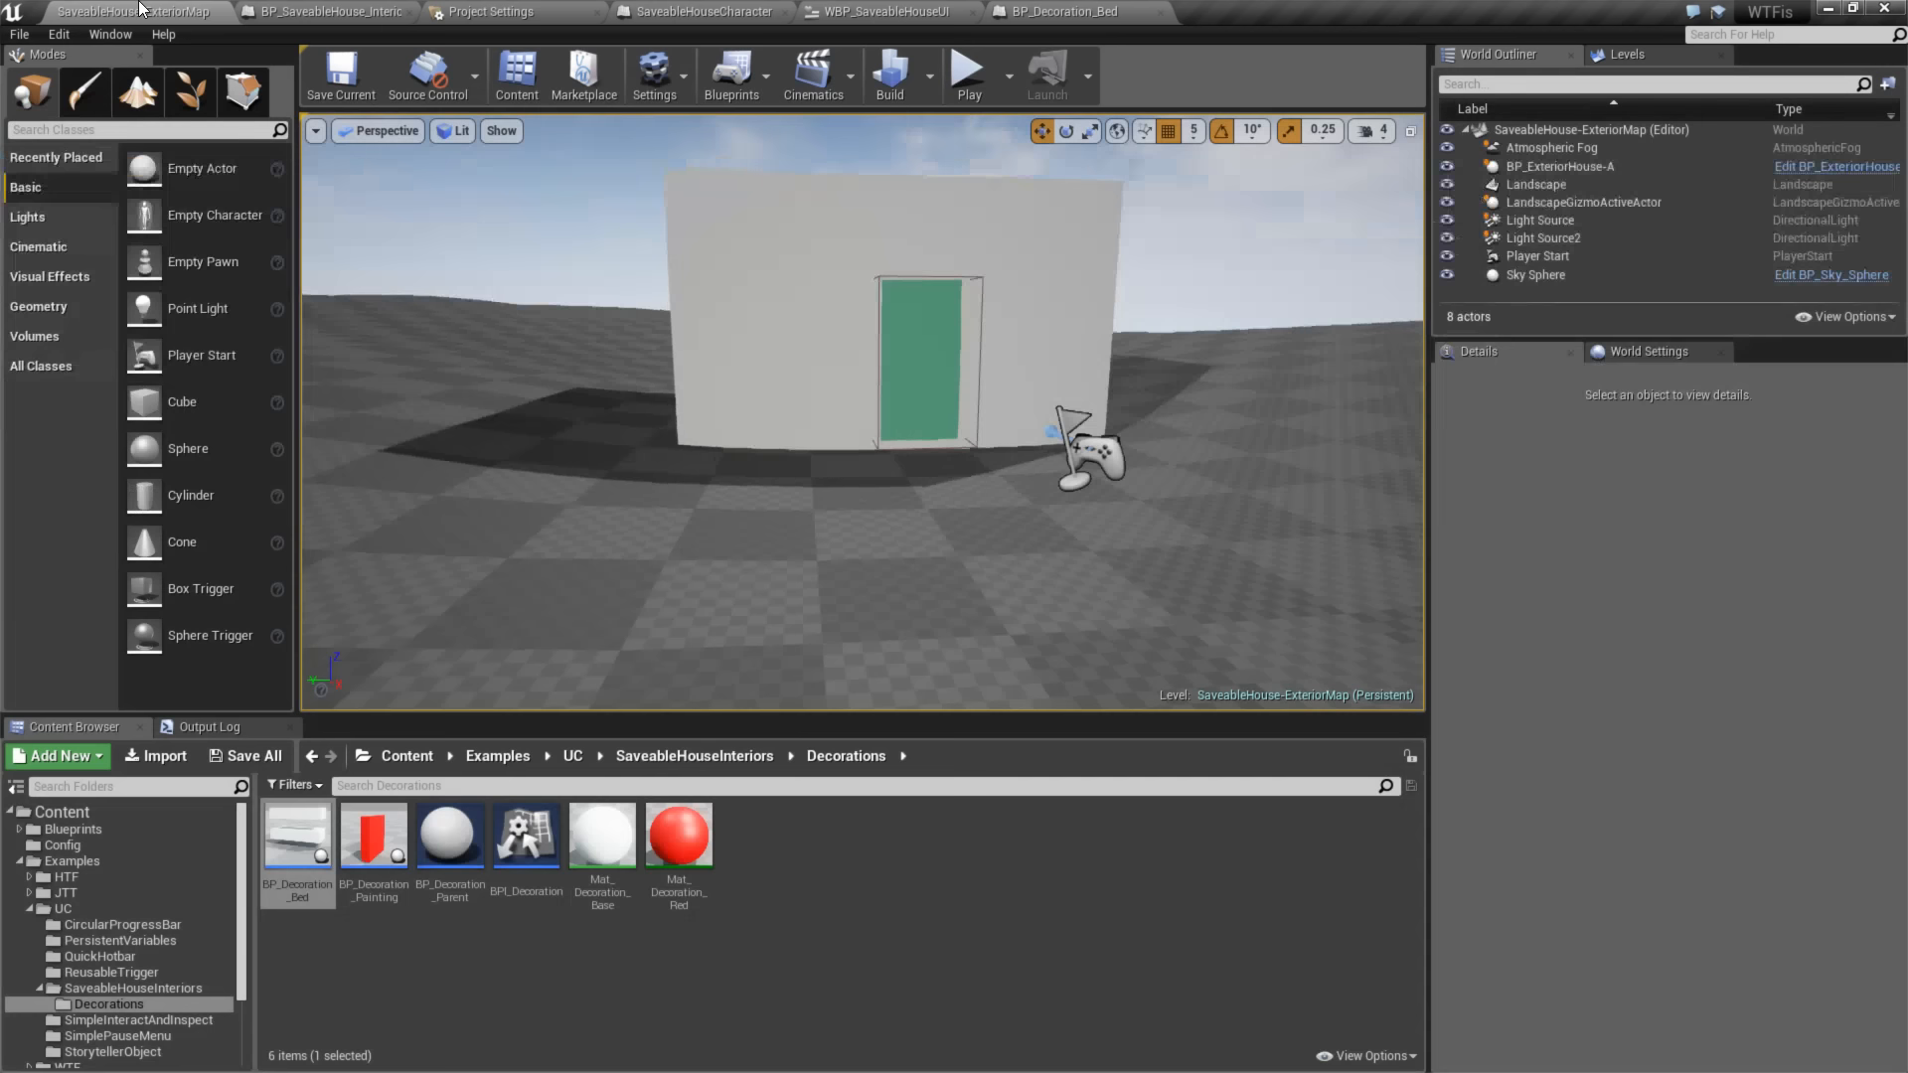
pyautogui.rightClick(605, 843)
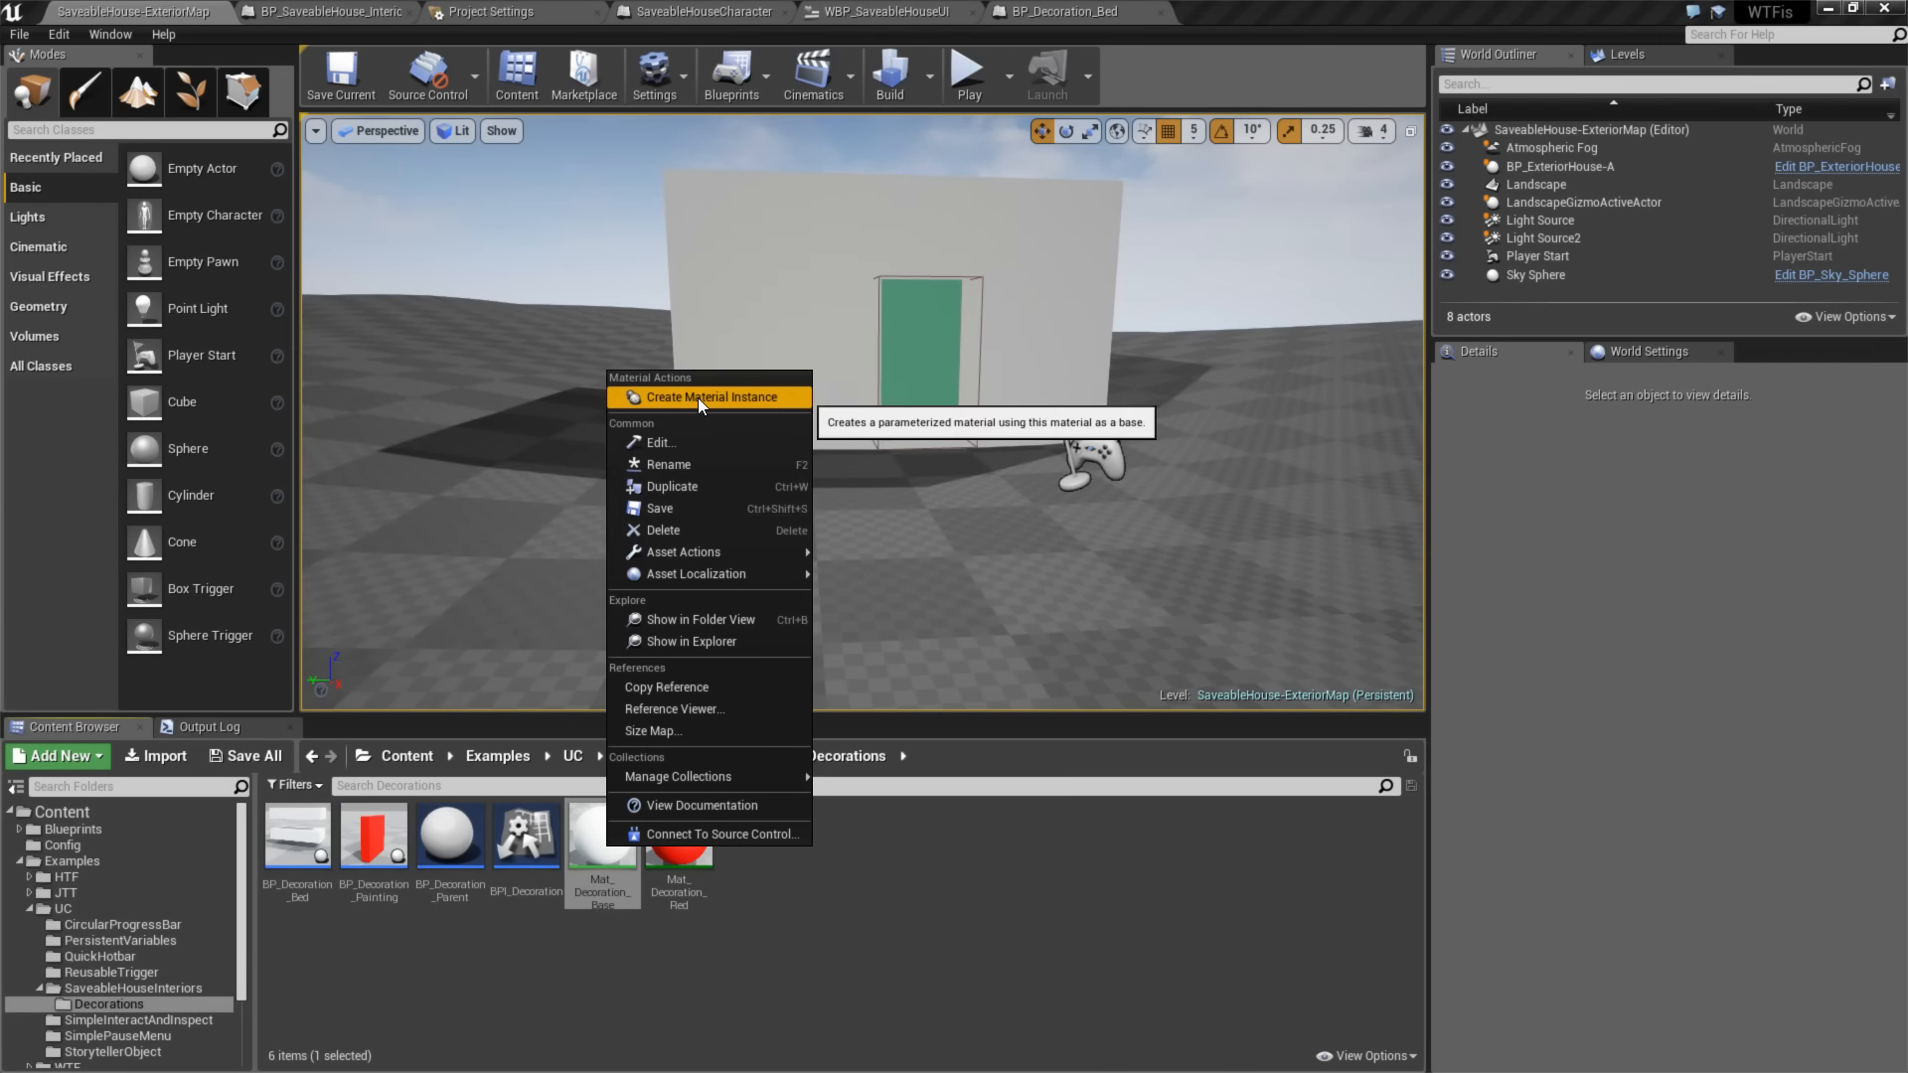
pyautogui.click(681, 932)
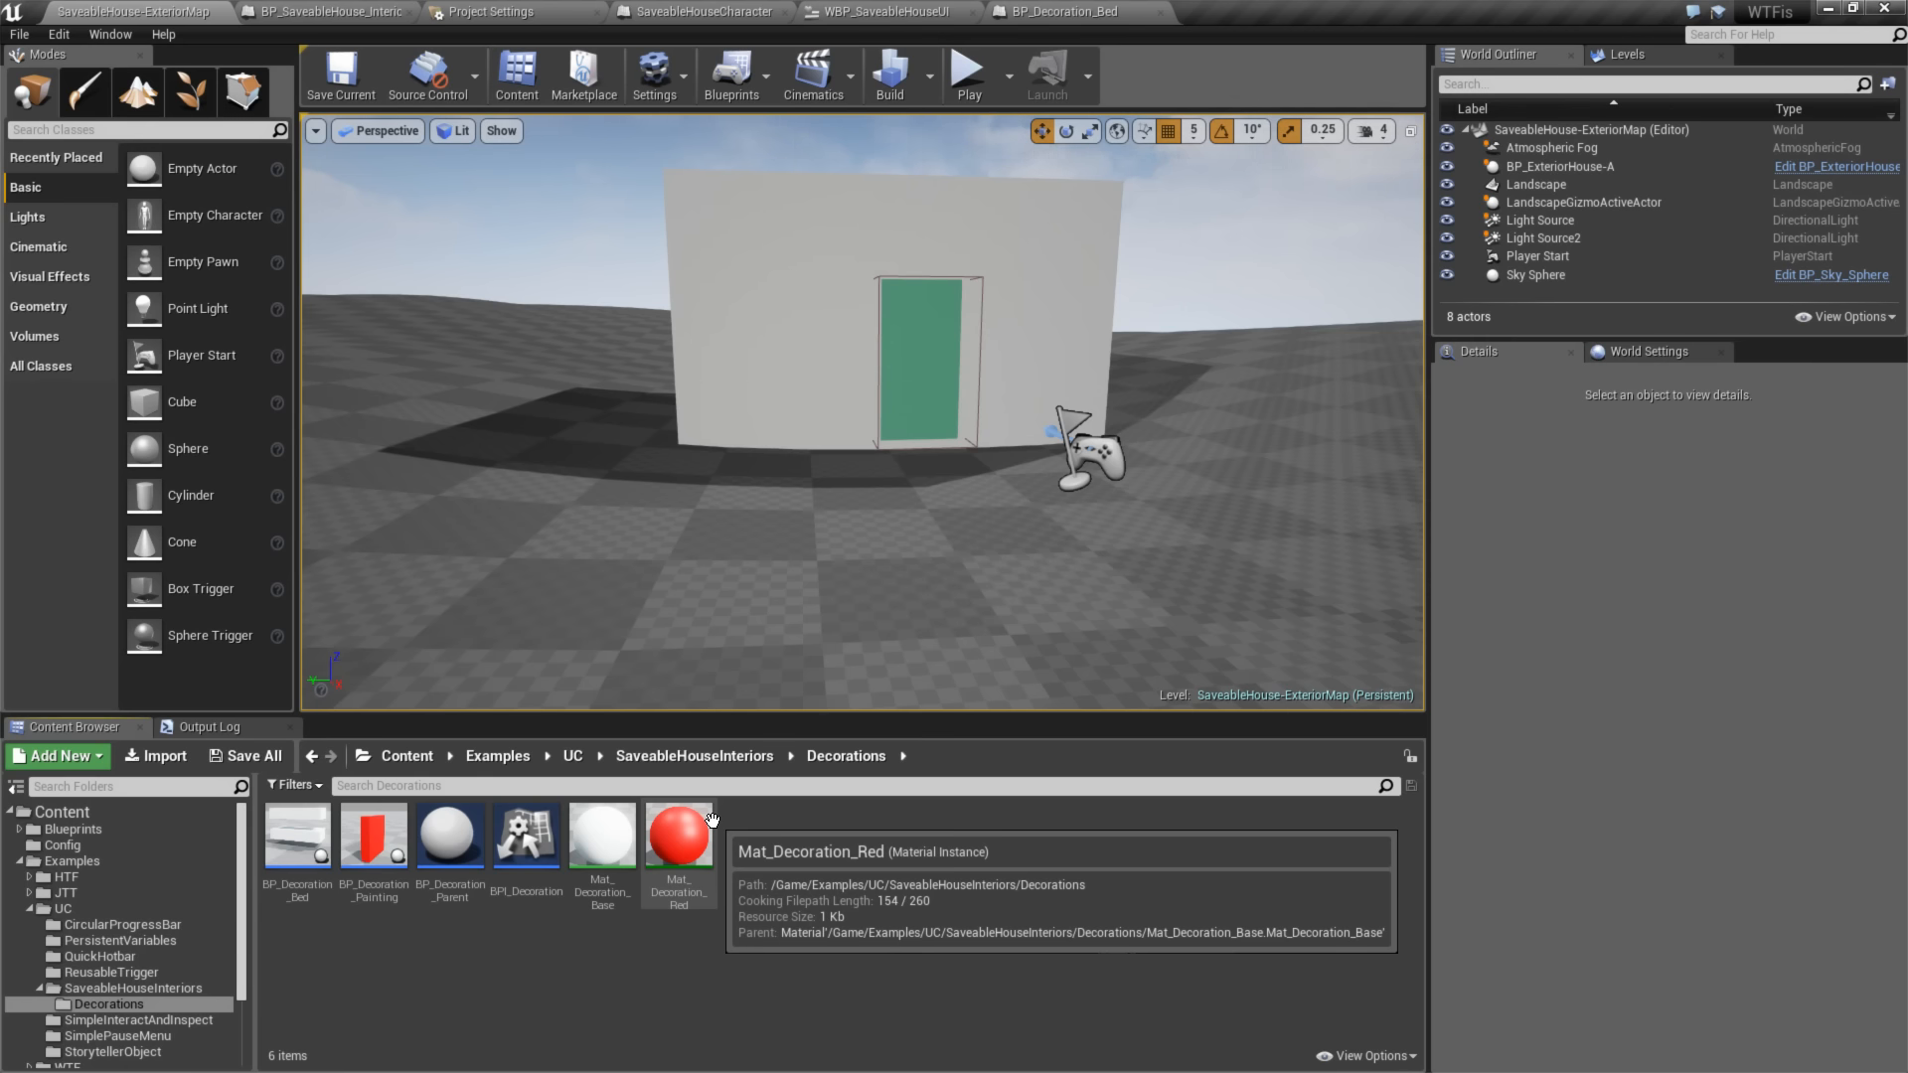
pyautogui.rightClick(626, 843)
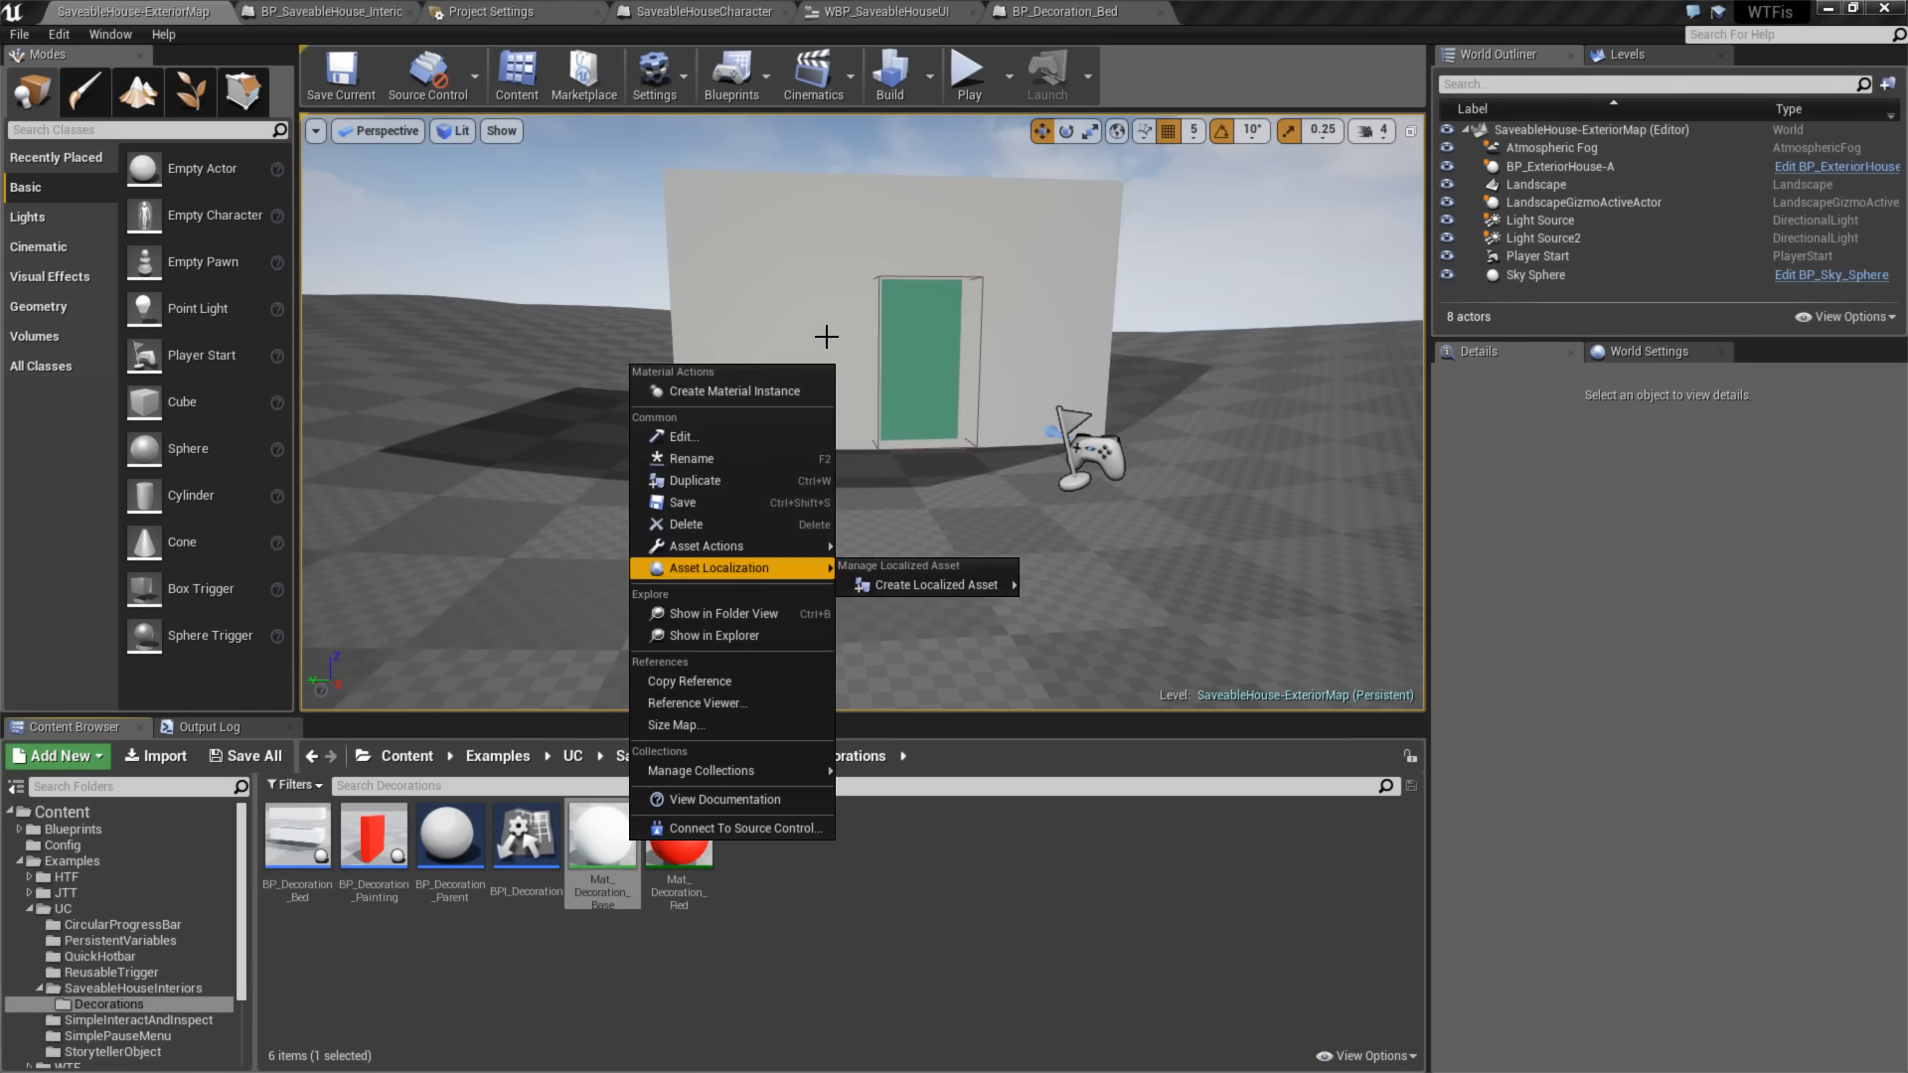
pyautogui.click(759, 398)
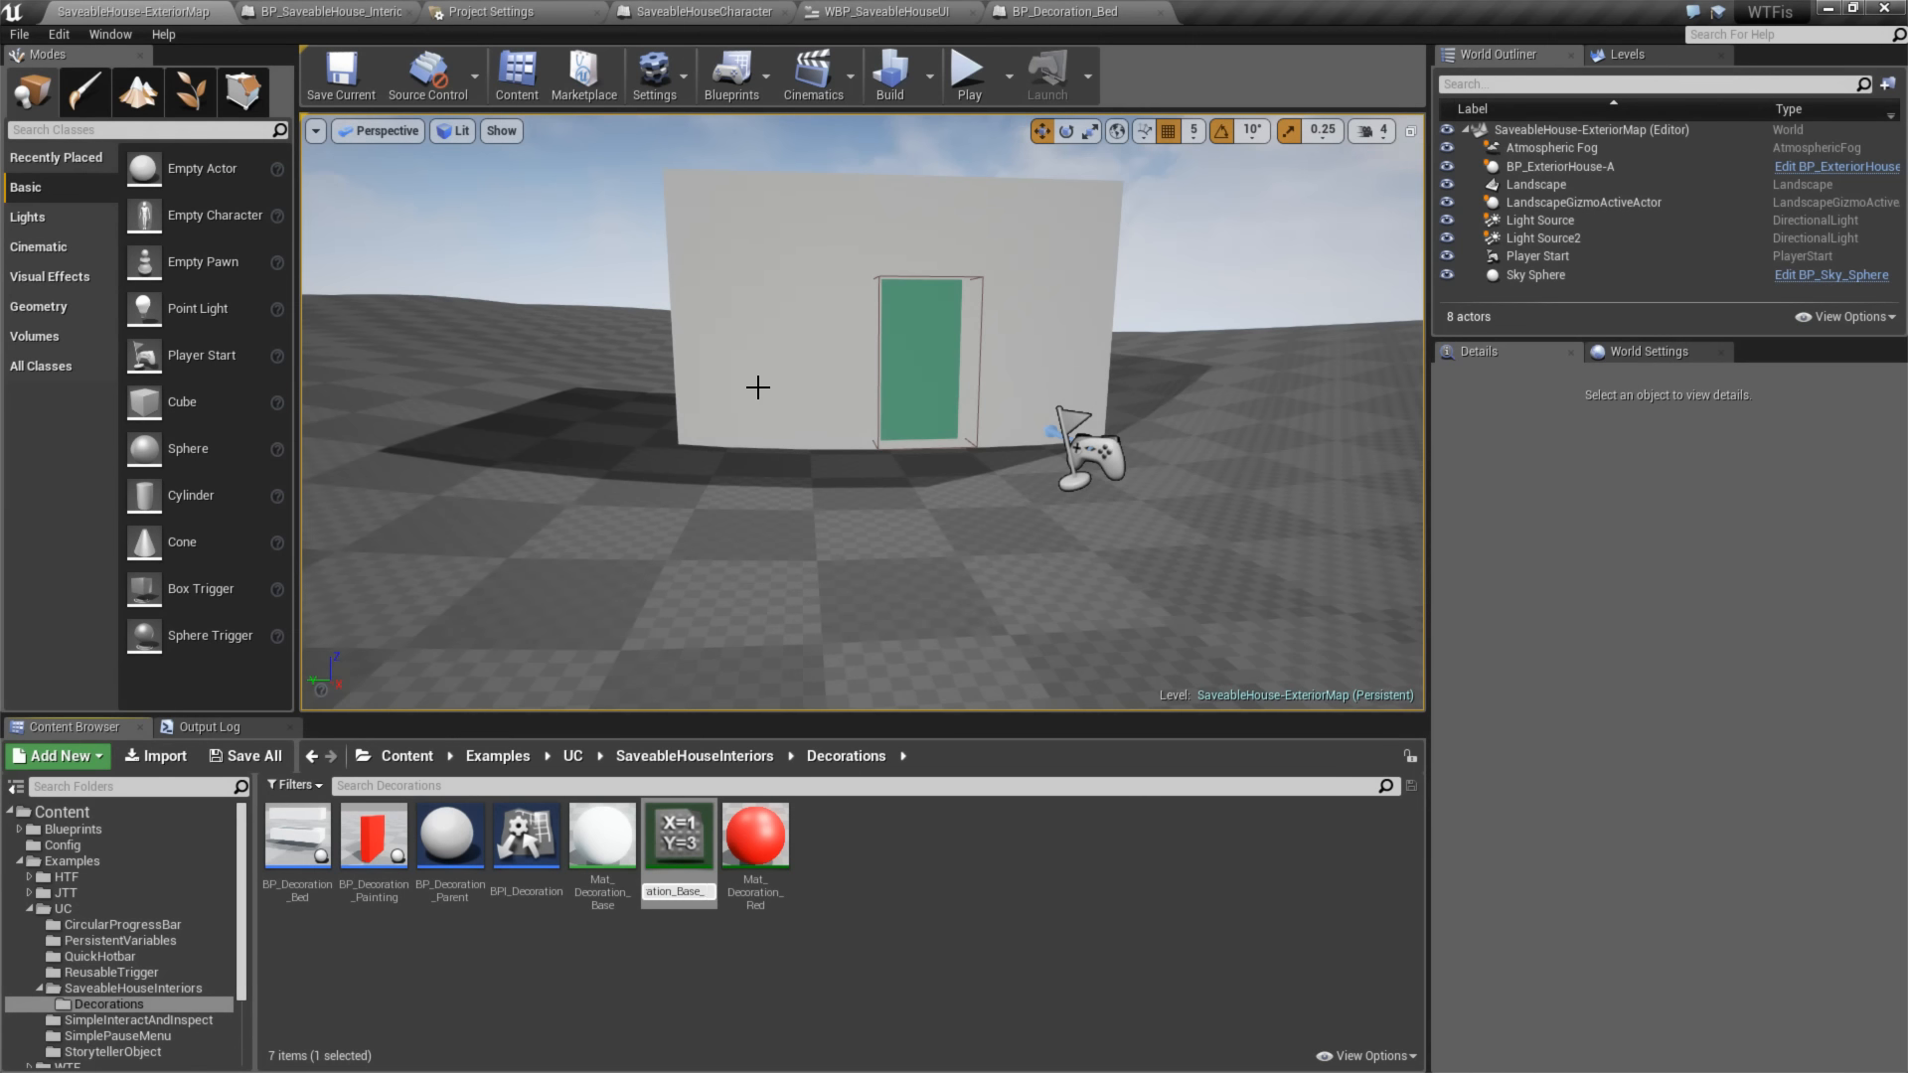
pyautogui.write('Blue')
pyautogui.press('Return')
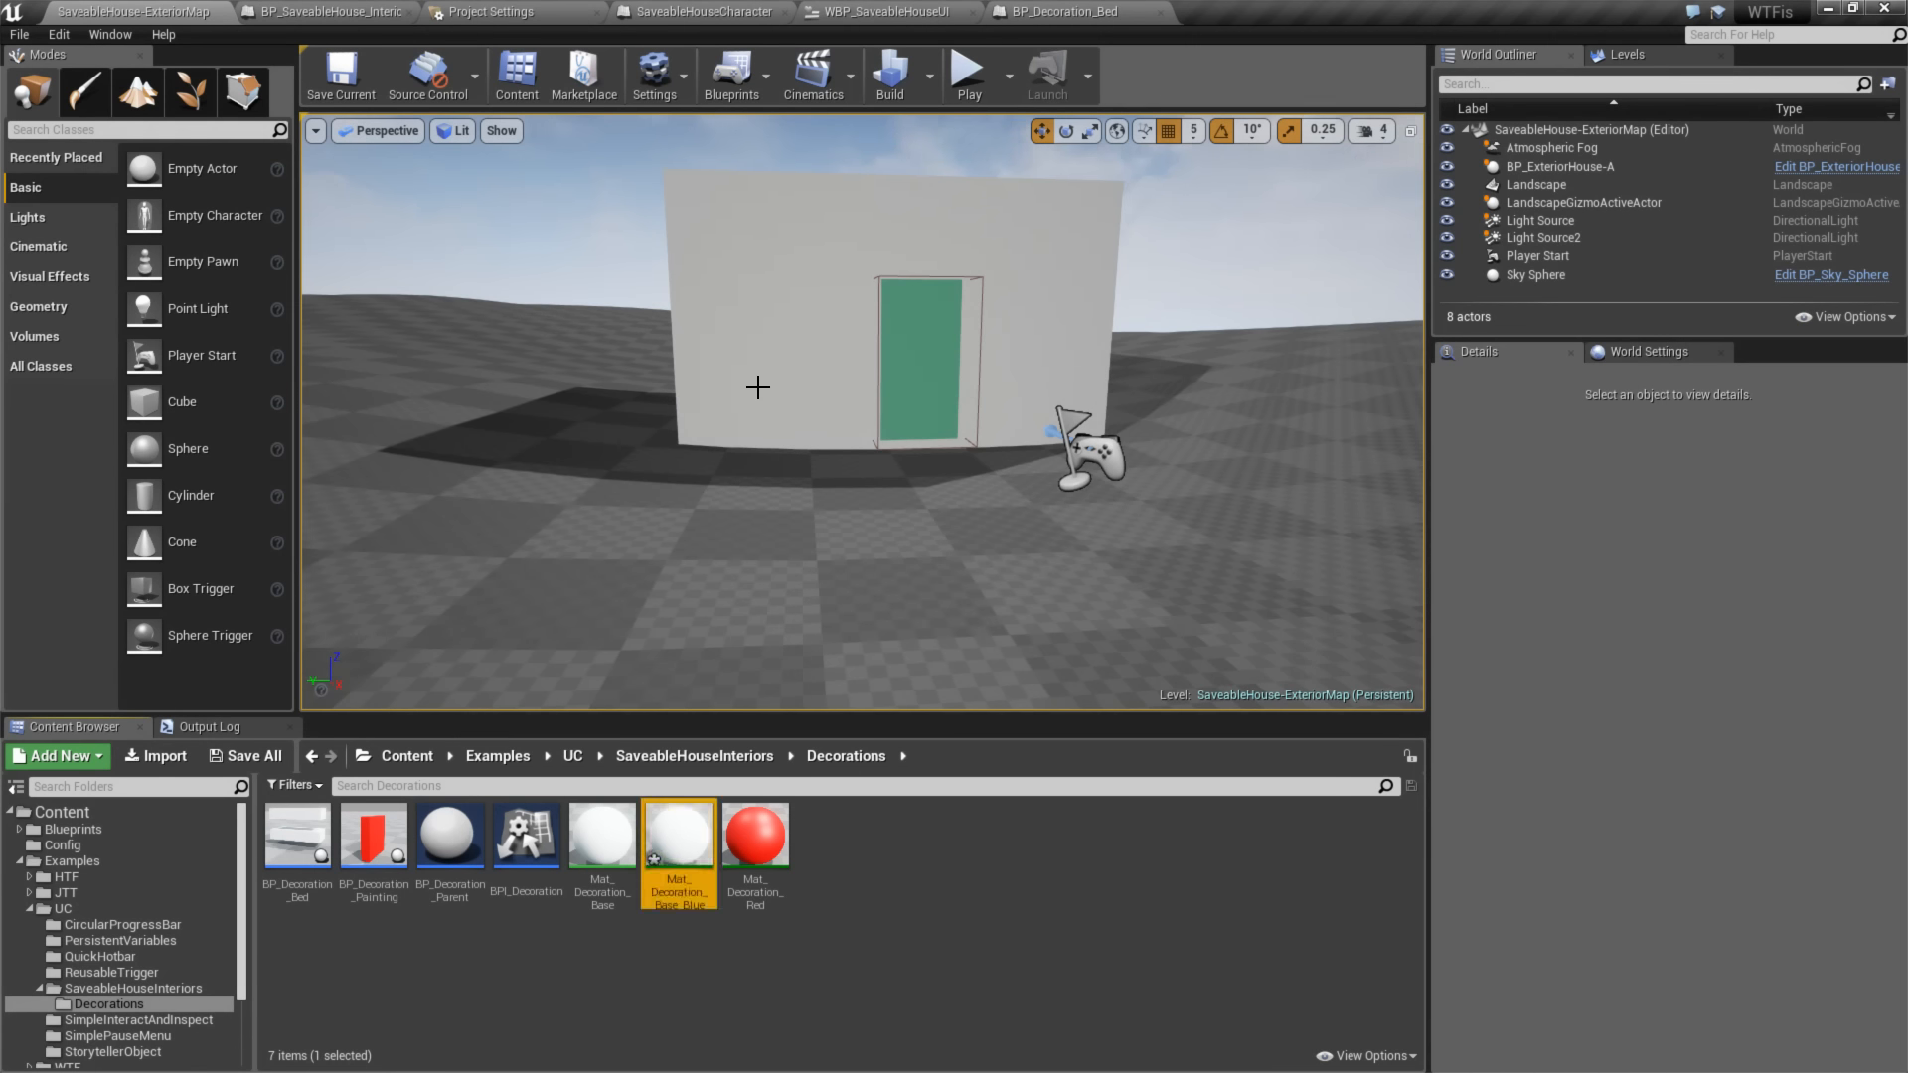
# - Set the Color parameter of Mat_Decoration_Base_Blue to red 0, green 0.5 and blue 1, and close the material instance
pyautogui.doubleClick(679, 833)
pyautogui.click(194, 224)
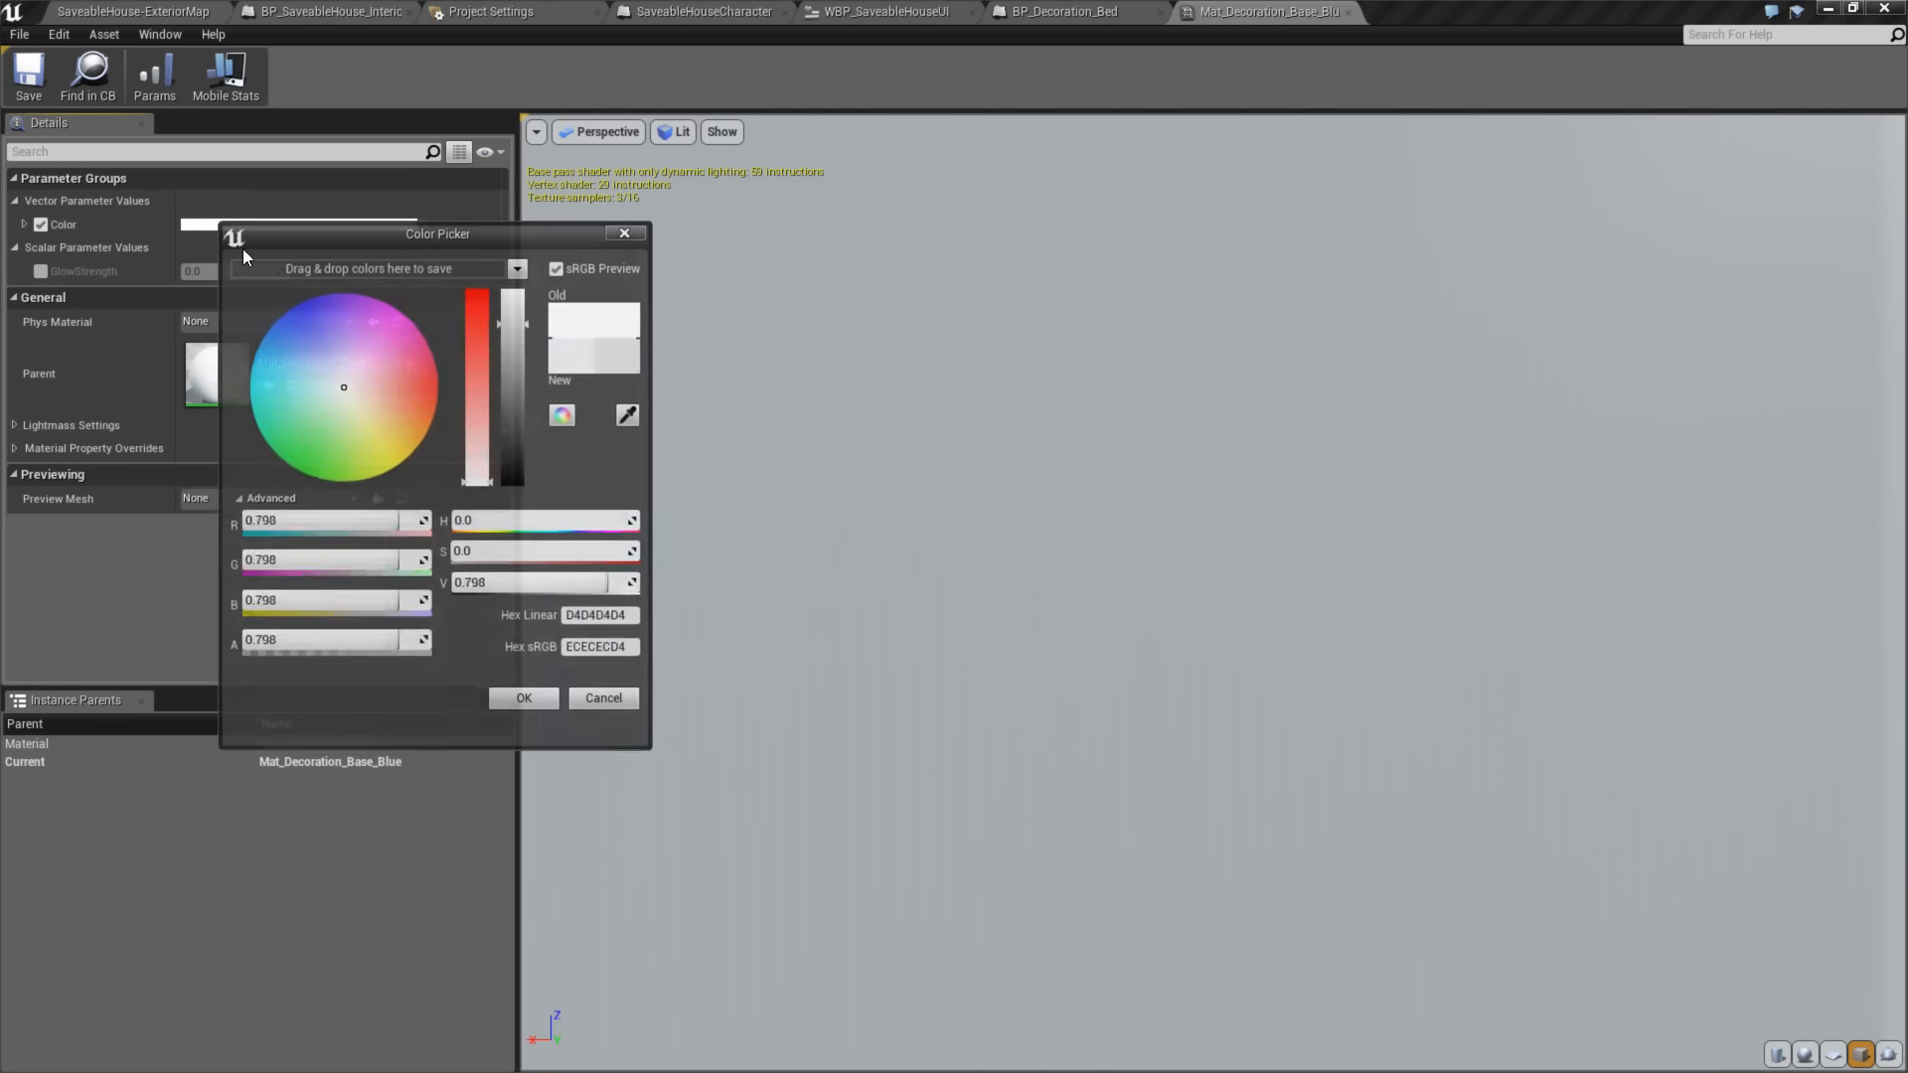
pyautogui.write('0')
pyautogui.press('Tab')
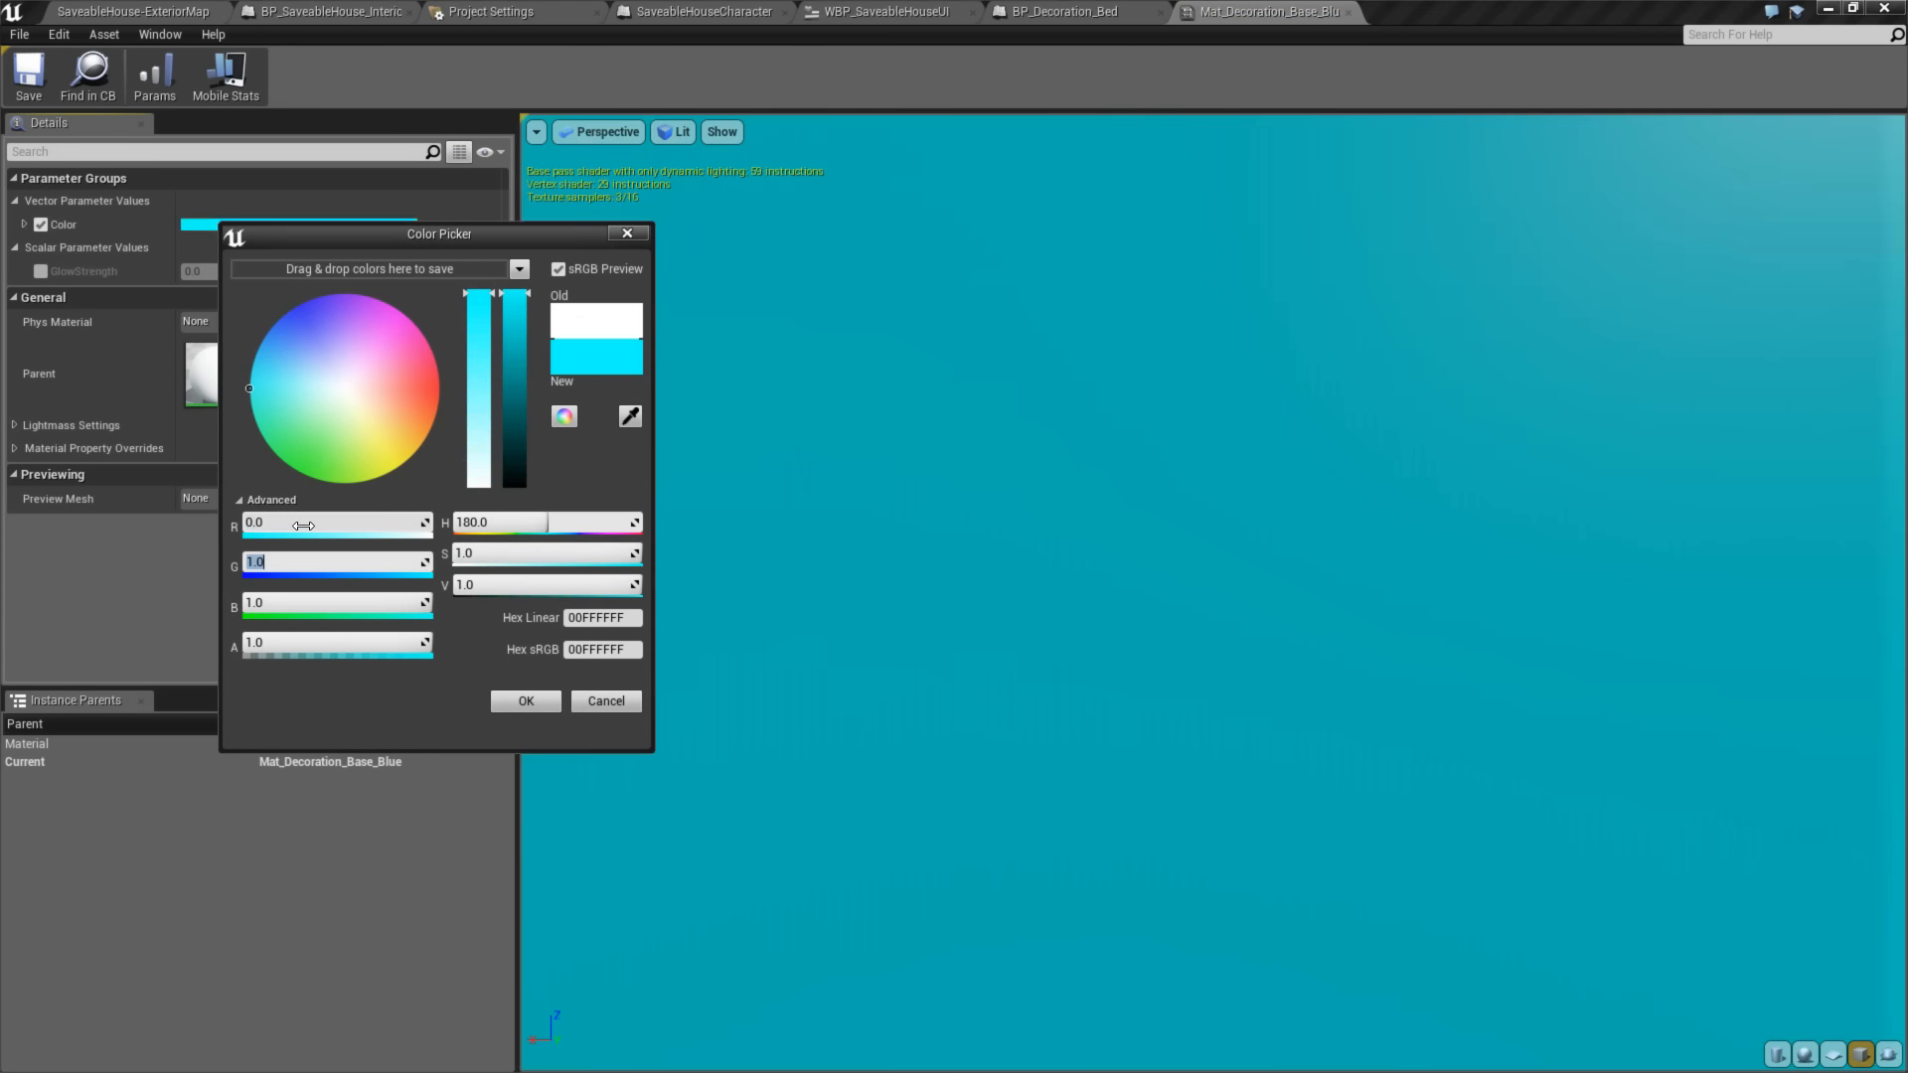
pyautogui.write('0')
pyautogui.press('Tab')
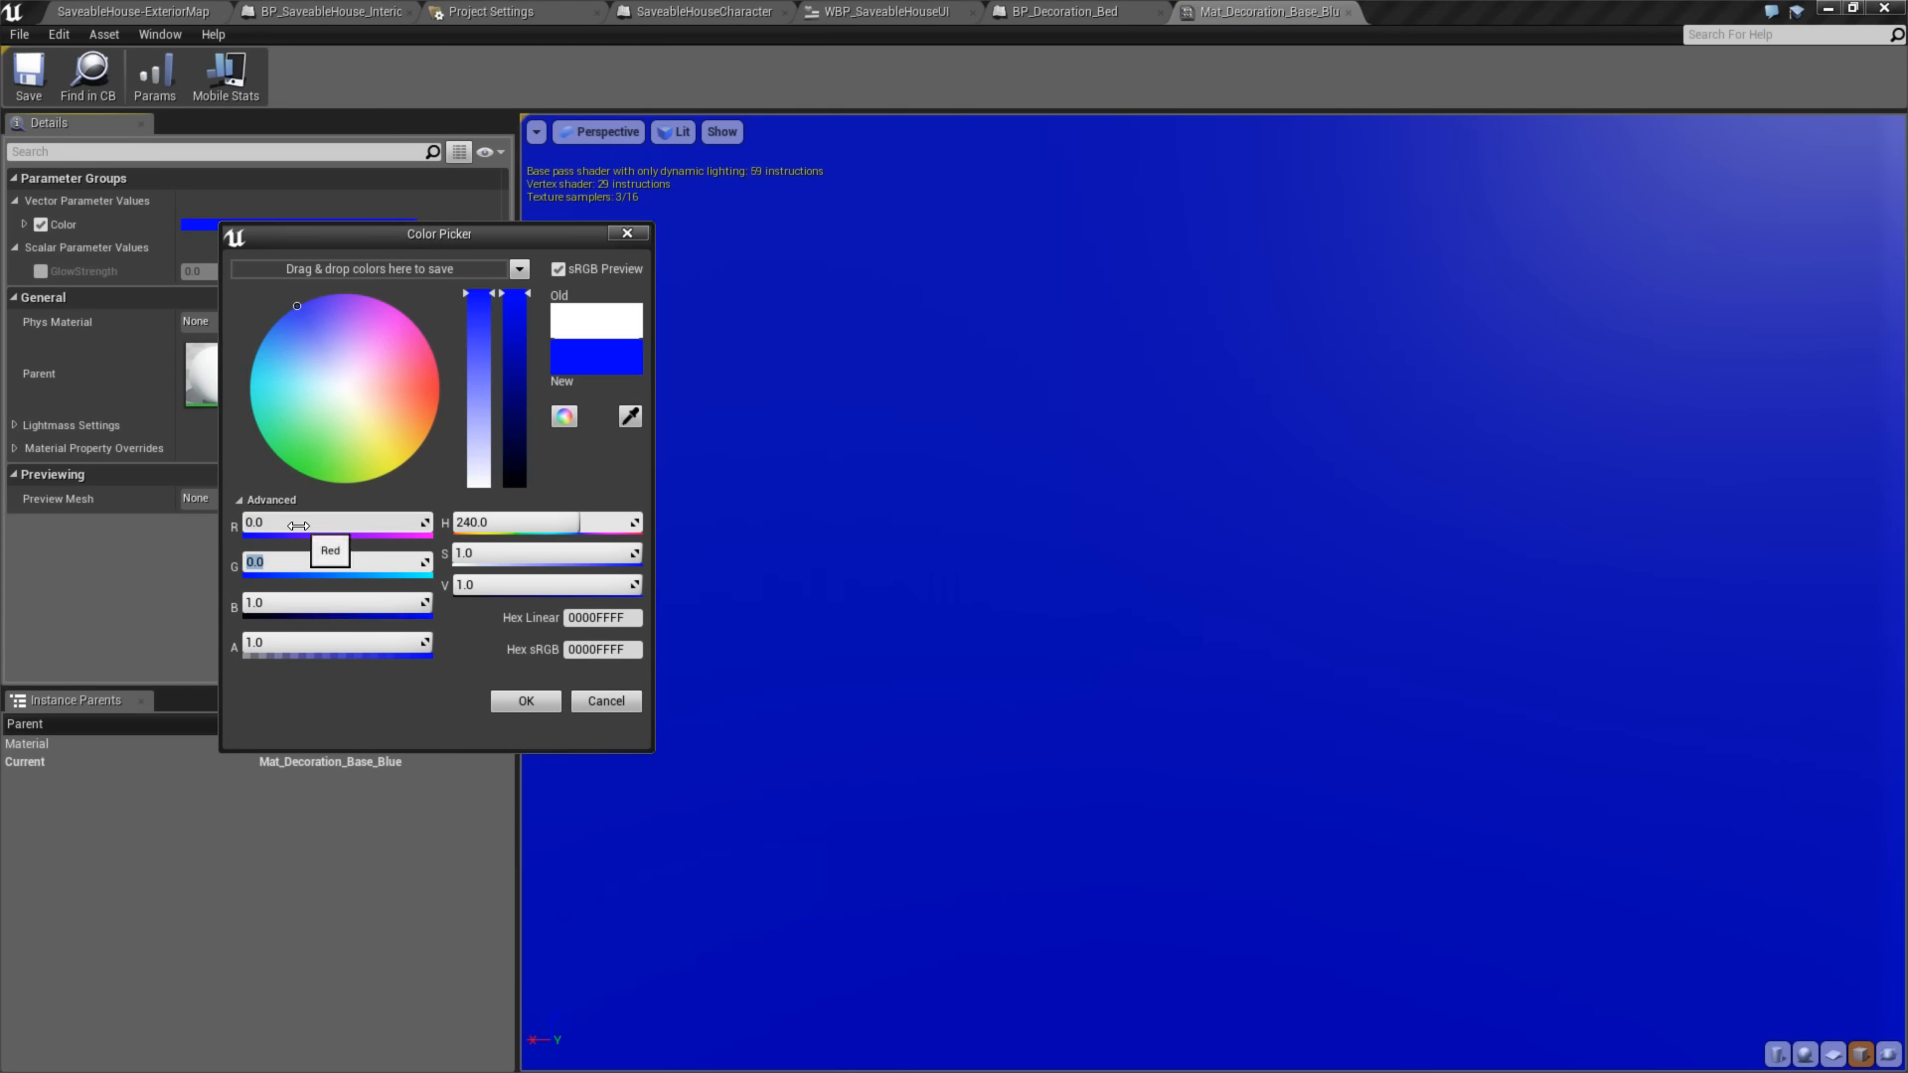
pyautogui.write('1')
pyautogui.press('Tab')
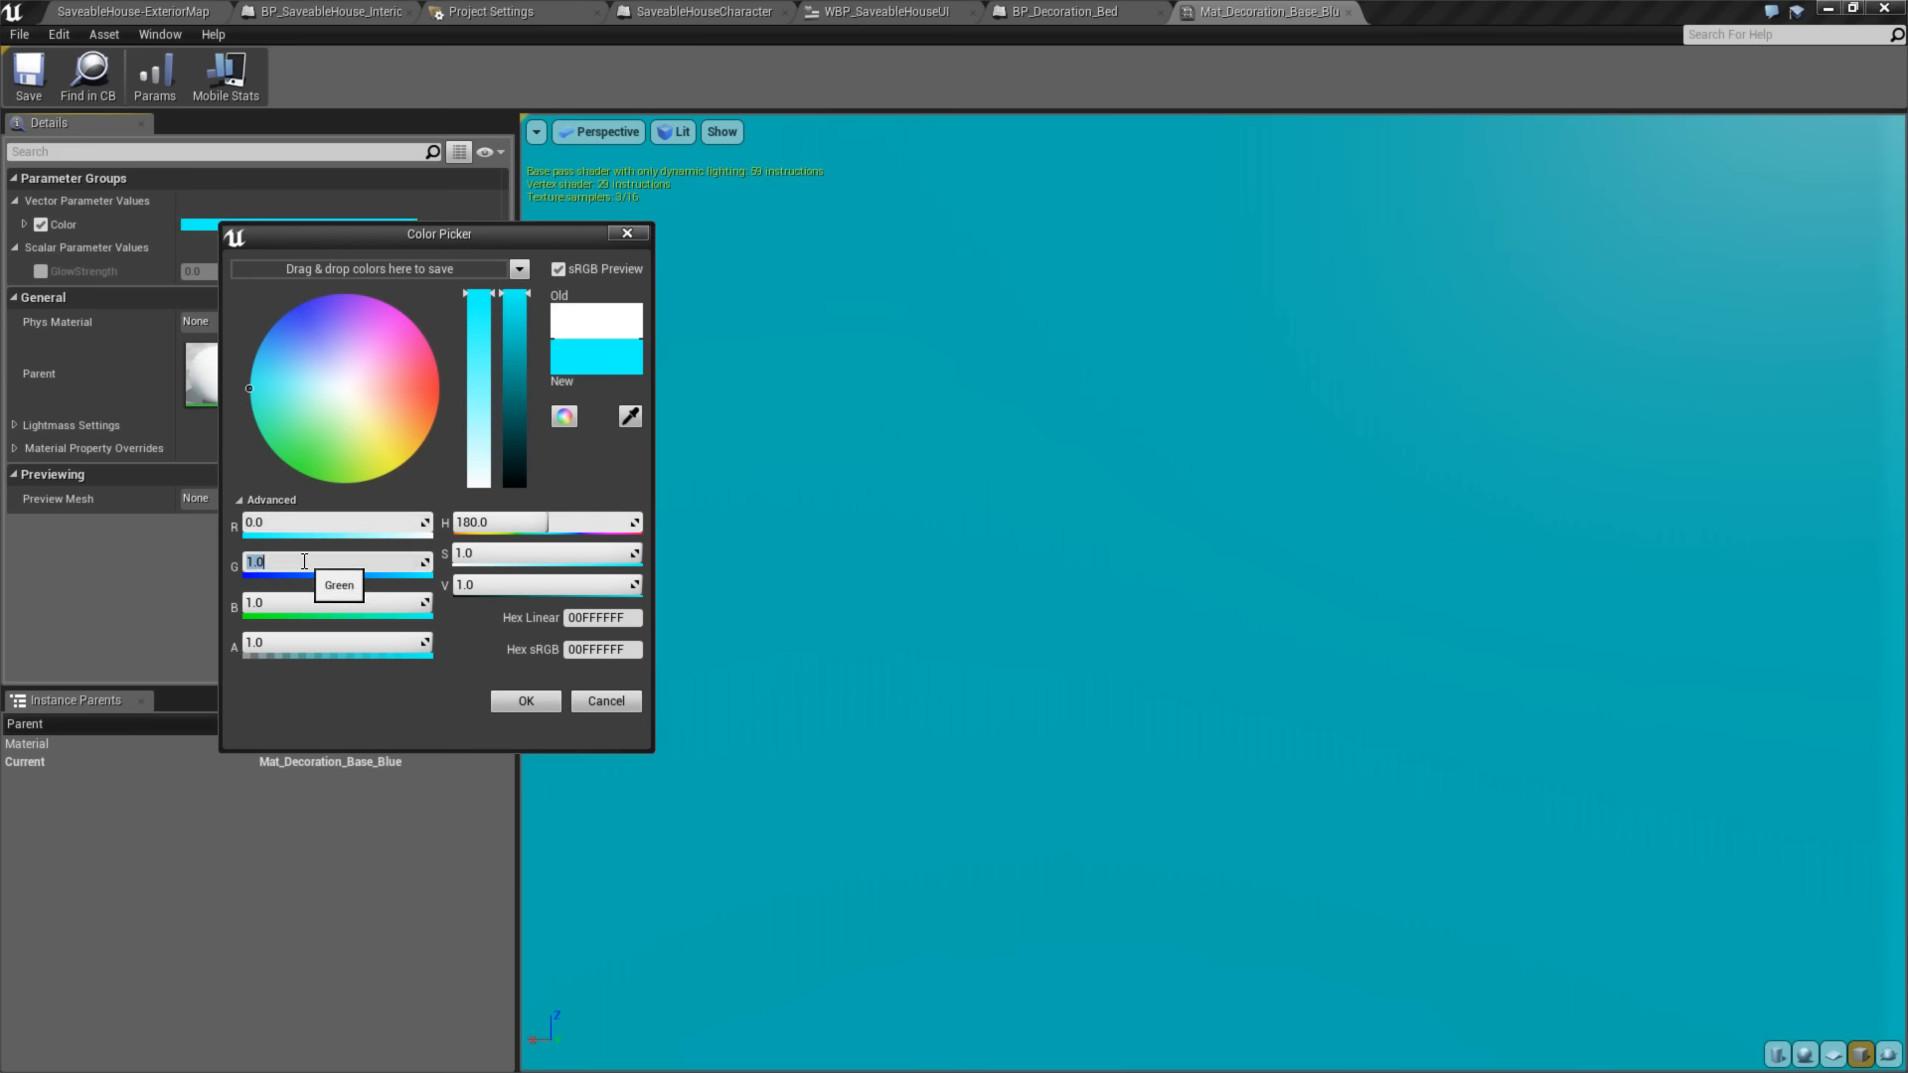
pyautogui.write('0.5')
pyautogui.press('Tab')
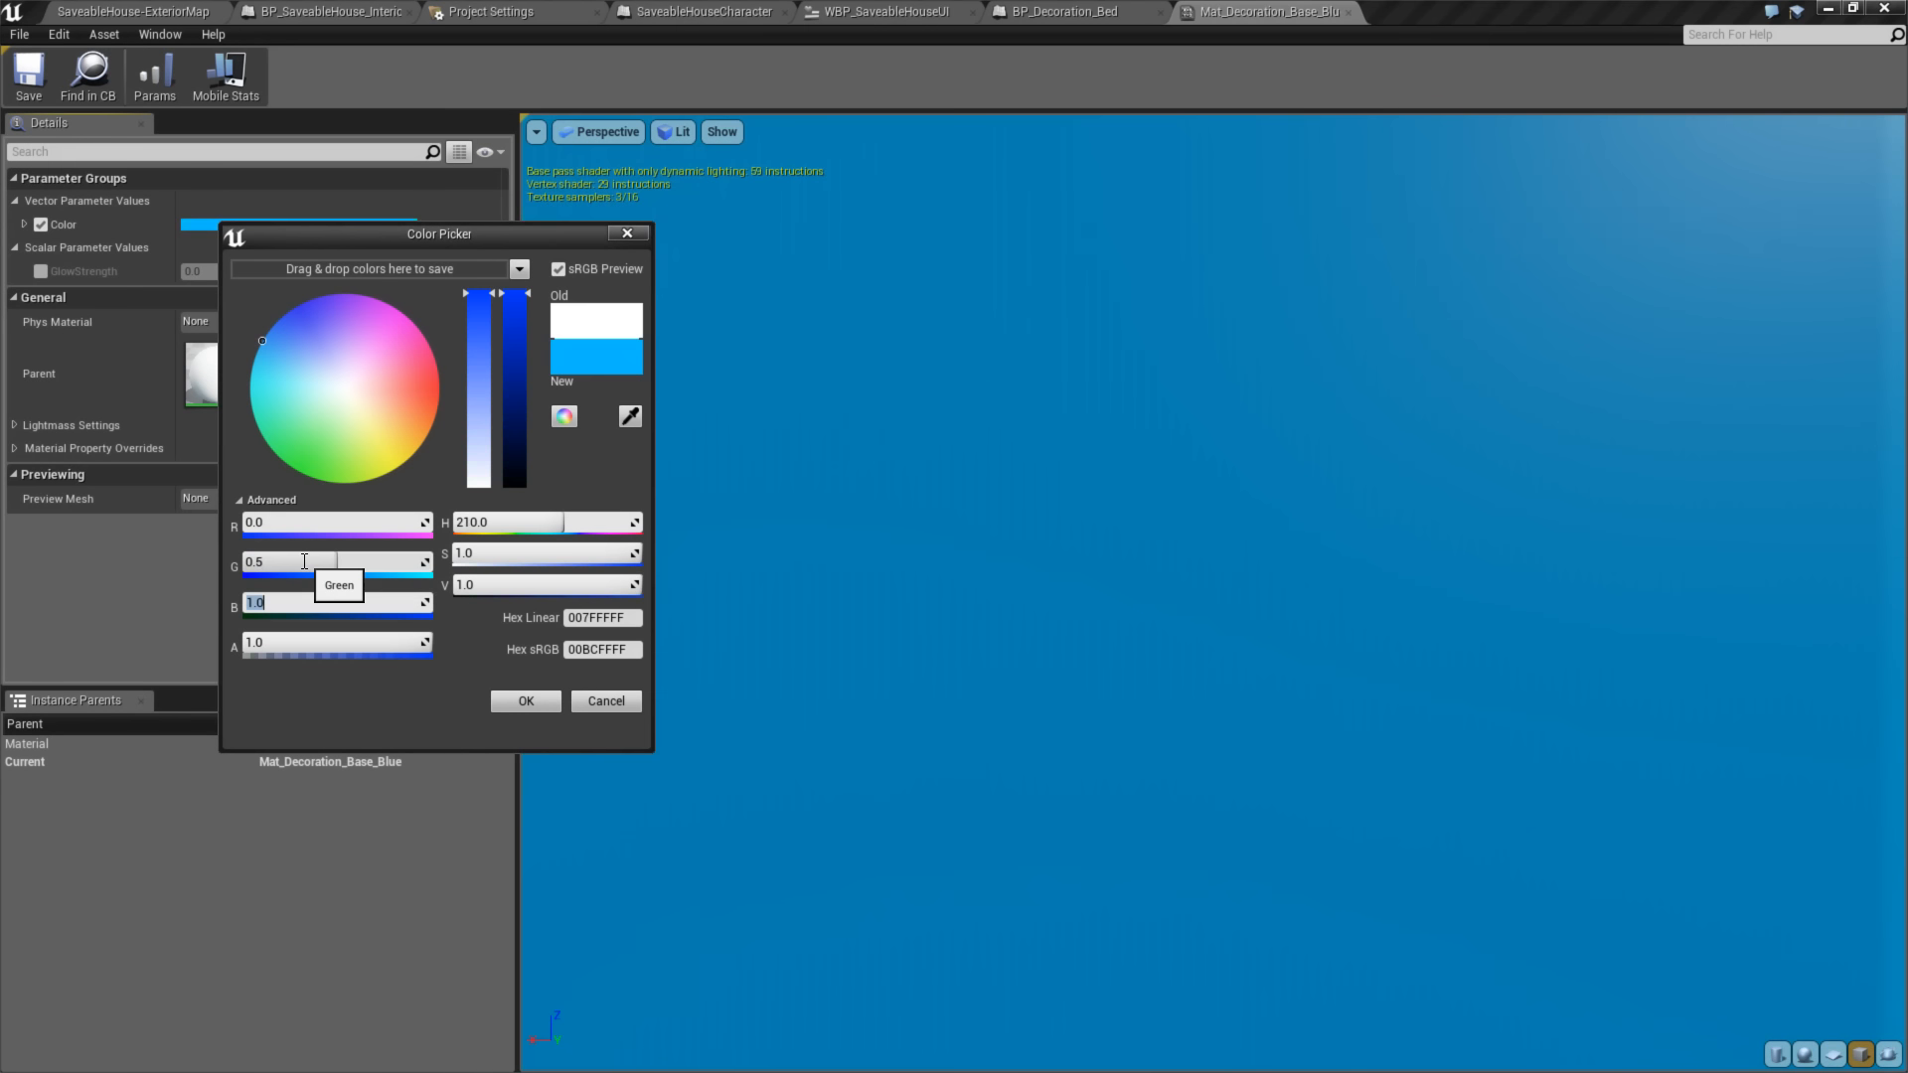
pyautogui.click(504, 700)
pyautogui.click(1350, 12)
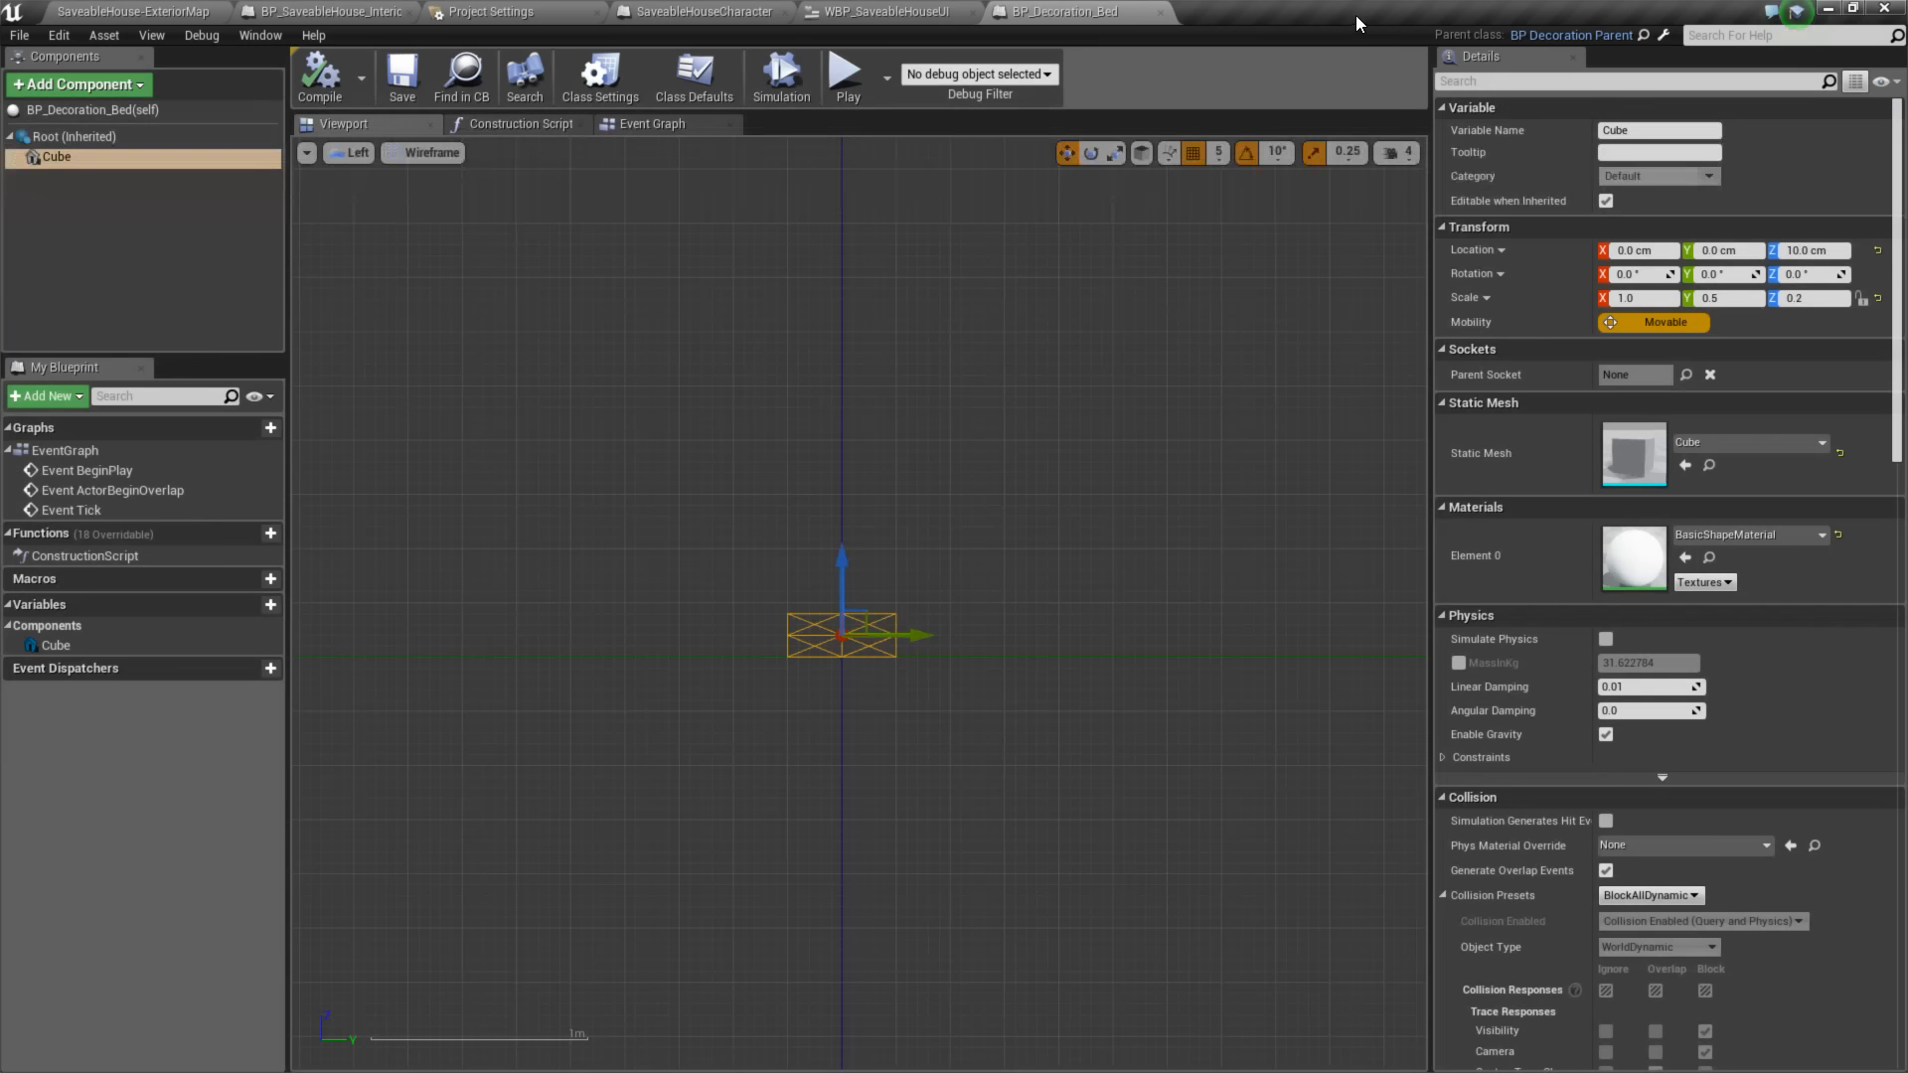
# - Assign the Mat_Decoration_Base_Blue material to the bed cube and return to the perspective view
pyautogui.click(1734, 535)
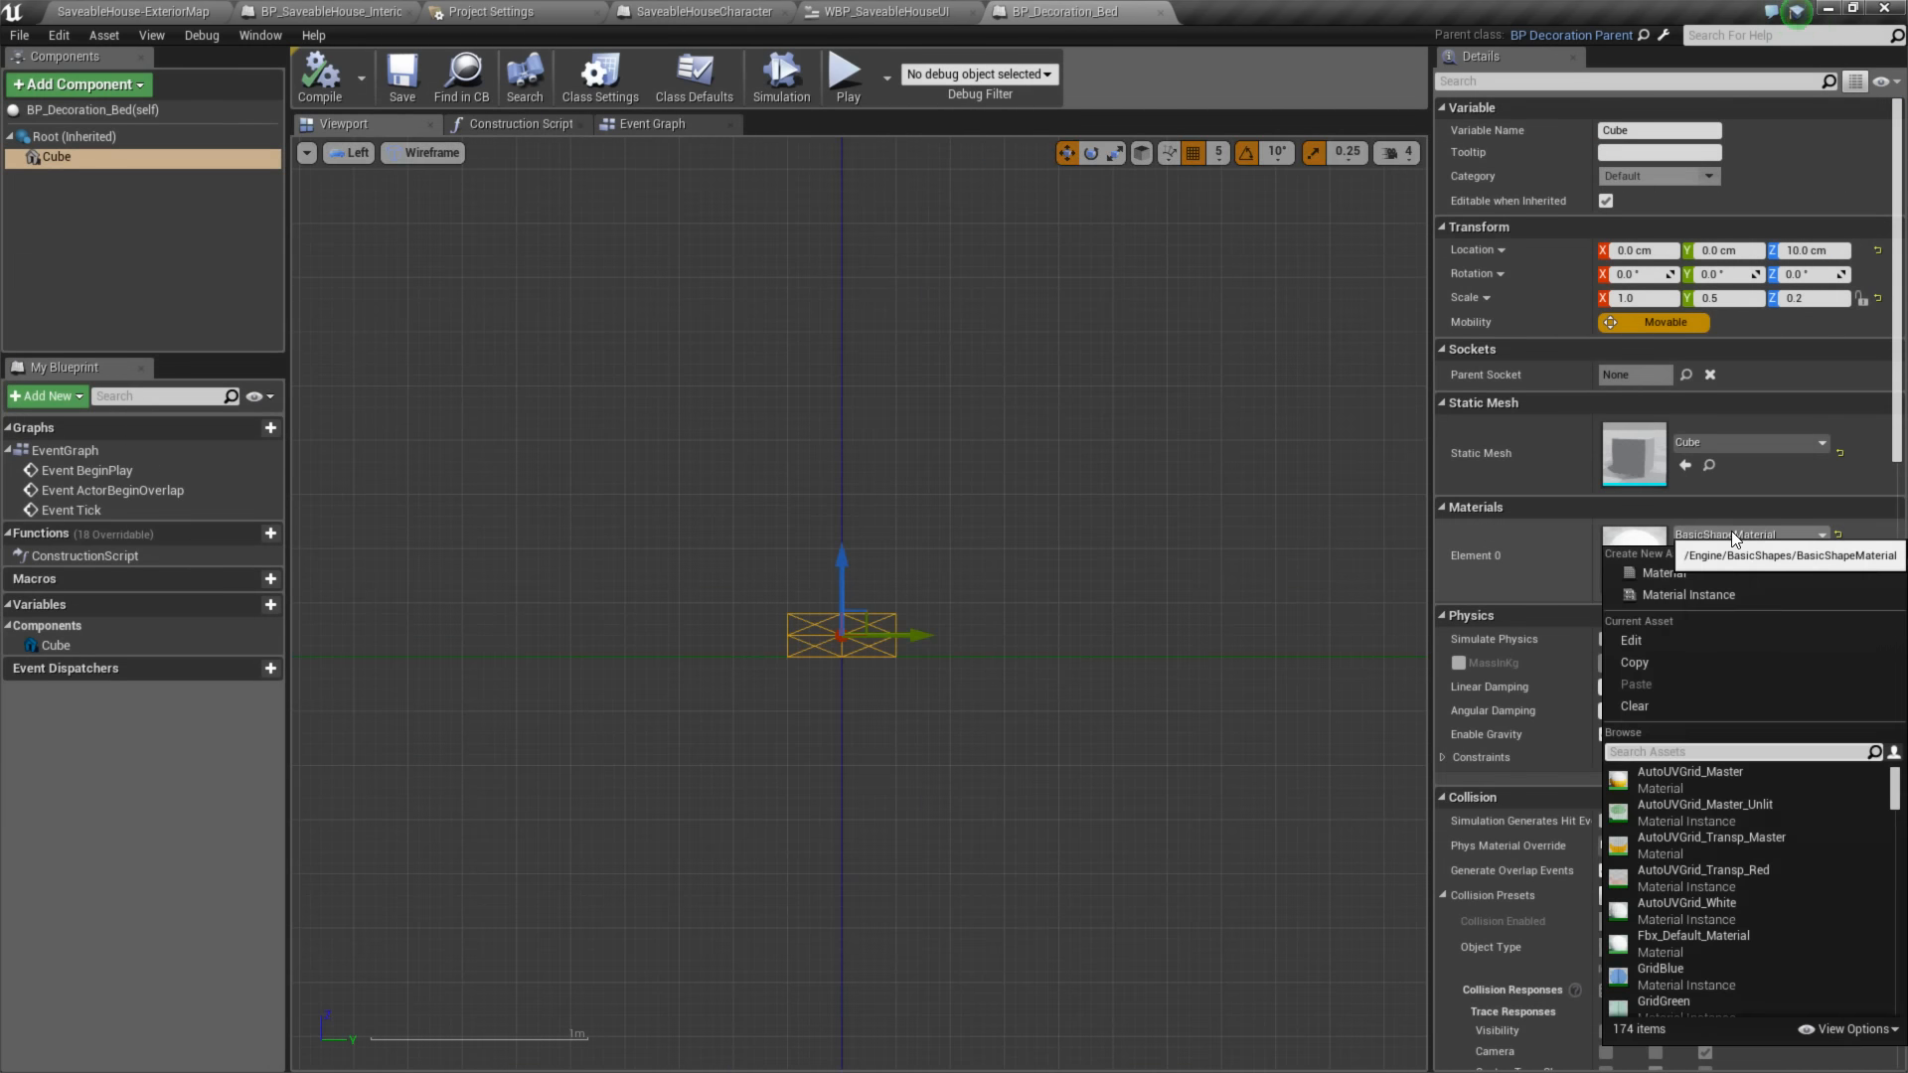
pyautogui.write('blue')
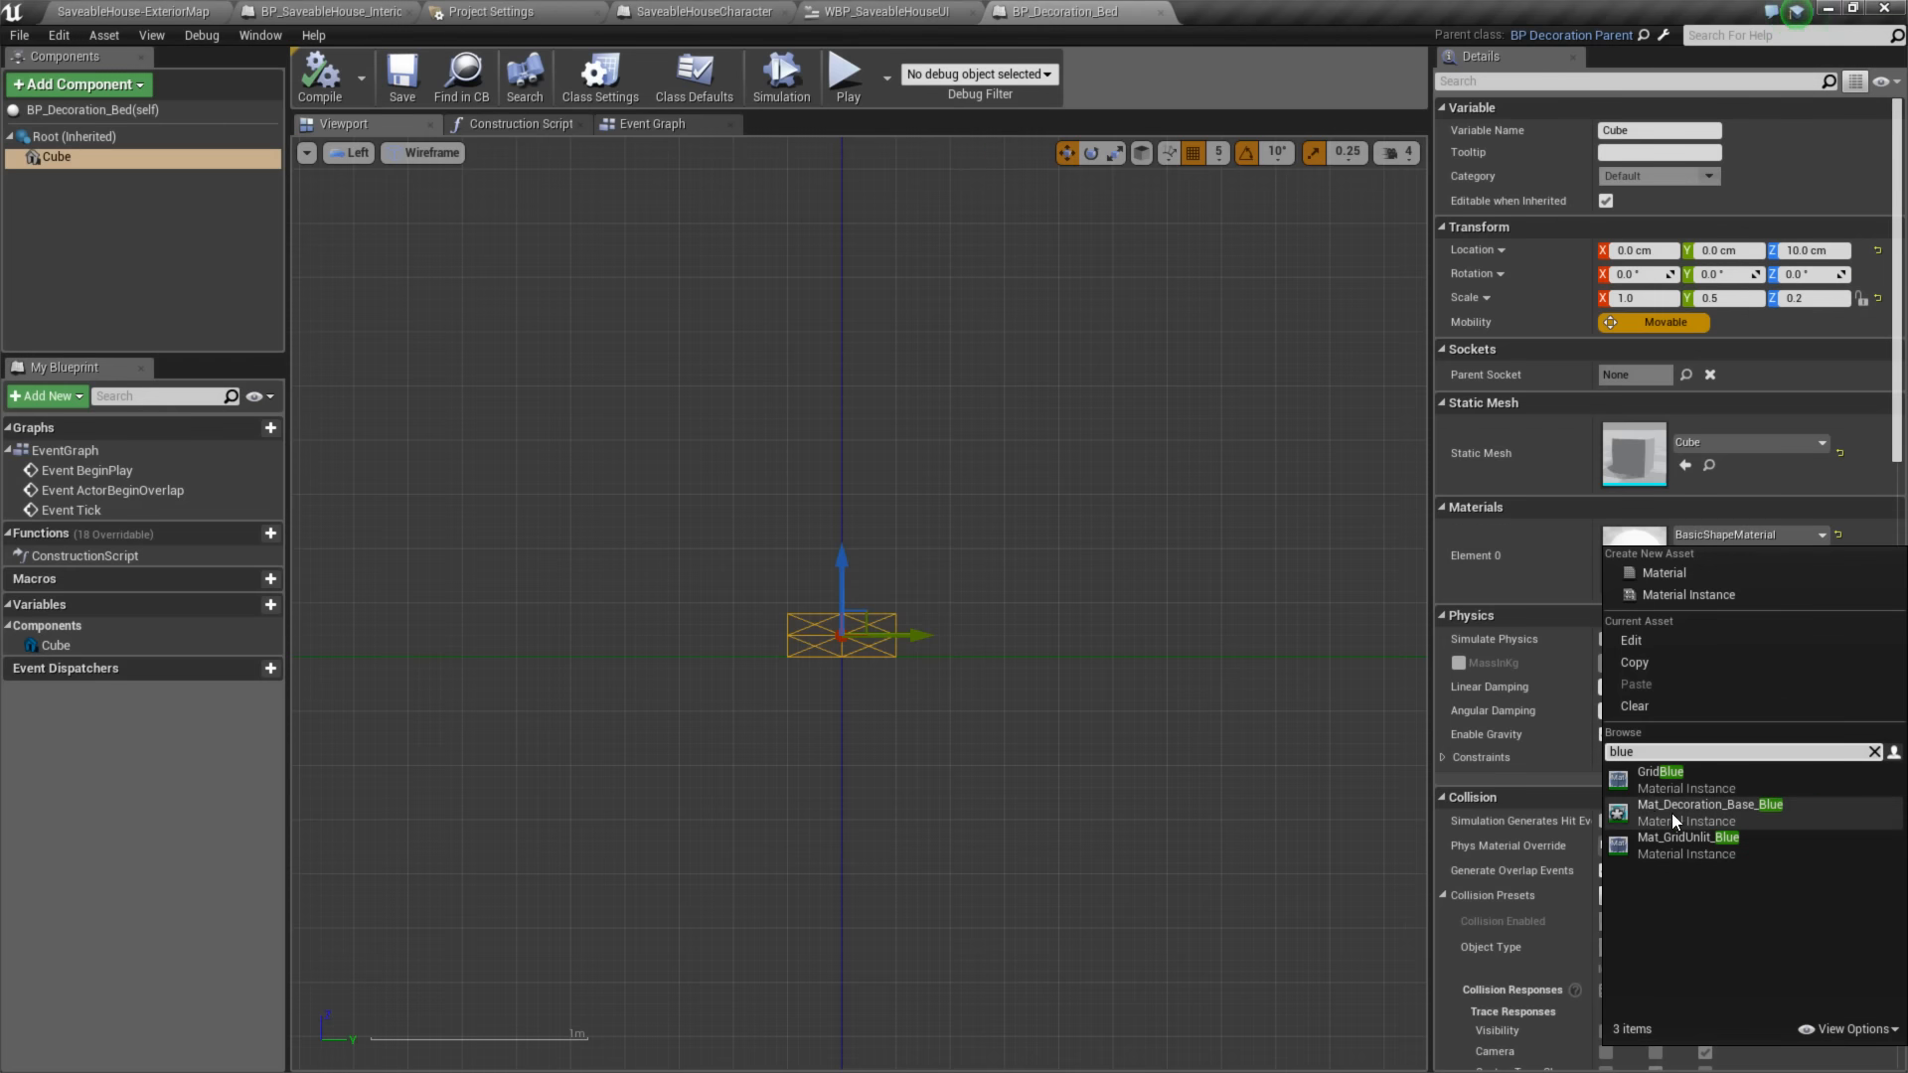
pyautogui.click(1672, 814)
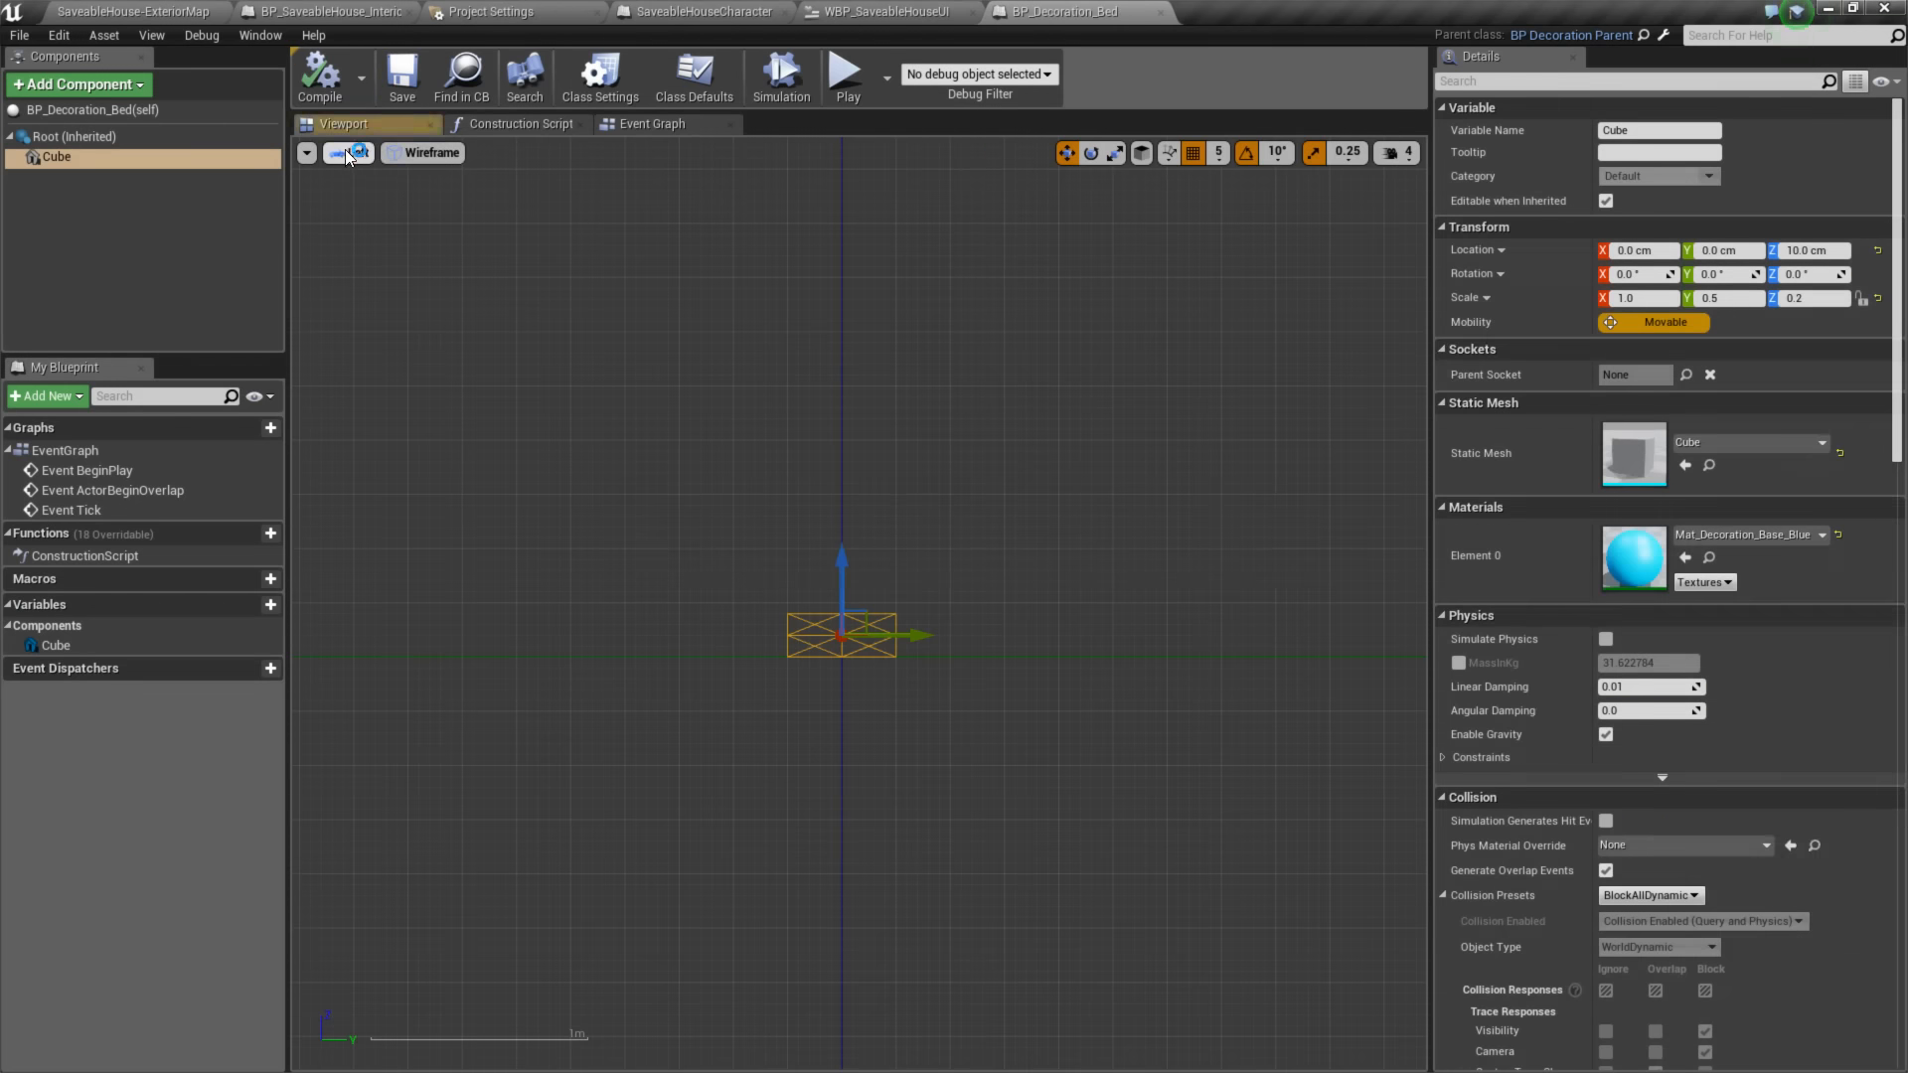
pyautogui.click(347, 153)
pyautogui.click(376, 187)
pyautogui.keyDown('alt'); pyautogui.moveTo(1031, 461); pyautogui.dragTo(910, 585); pyautogui.keyUp('alt')
# - Examine the Key_1 input listener and Spawn Decoration nodes in the WBP_SaveableHouseUI event graph
pyautogui.click(164, 11)
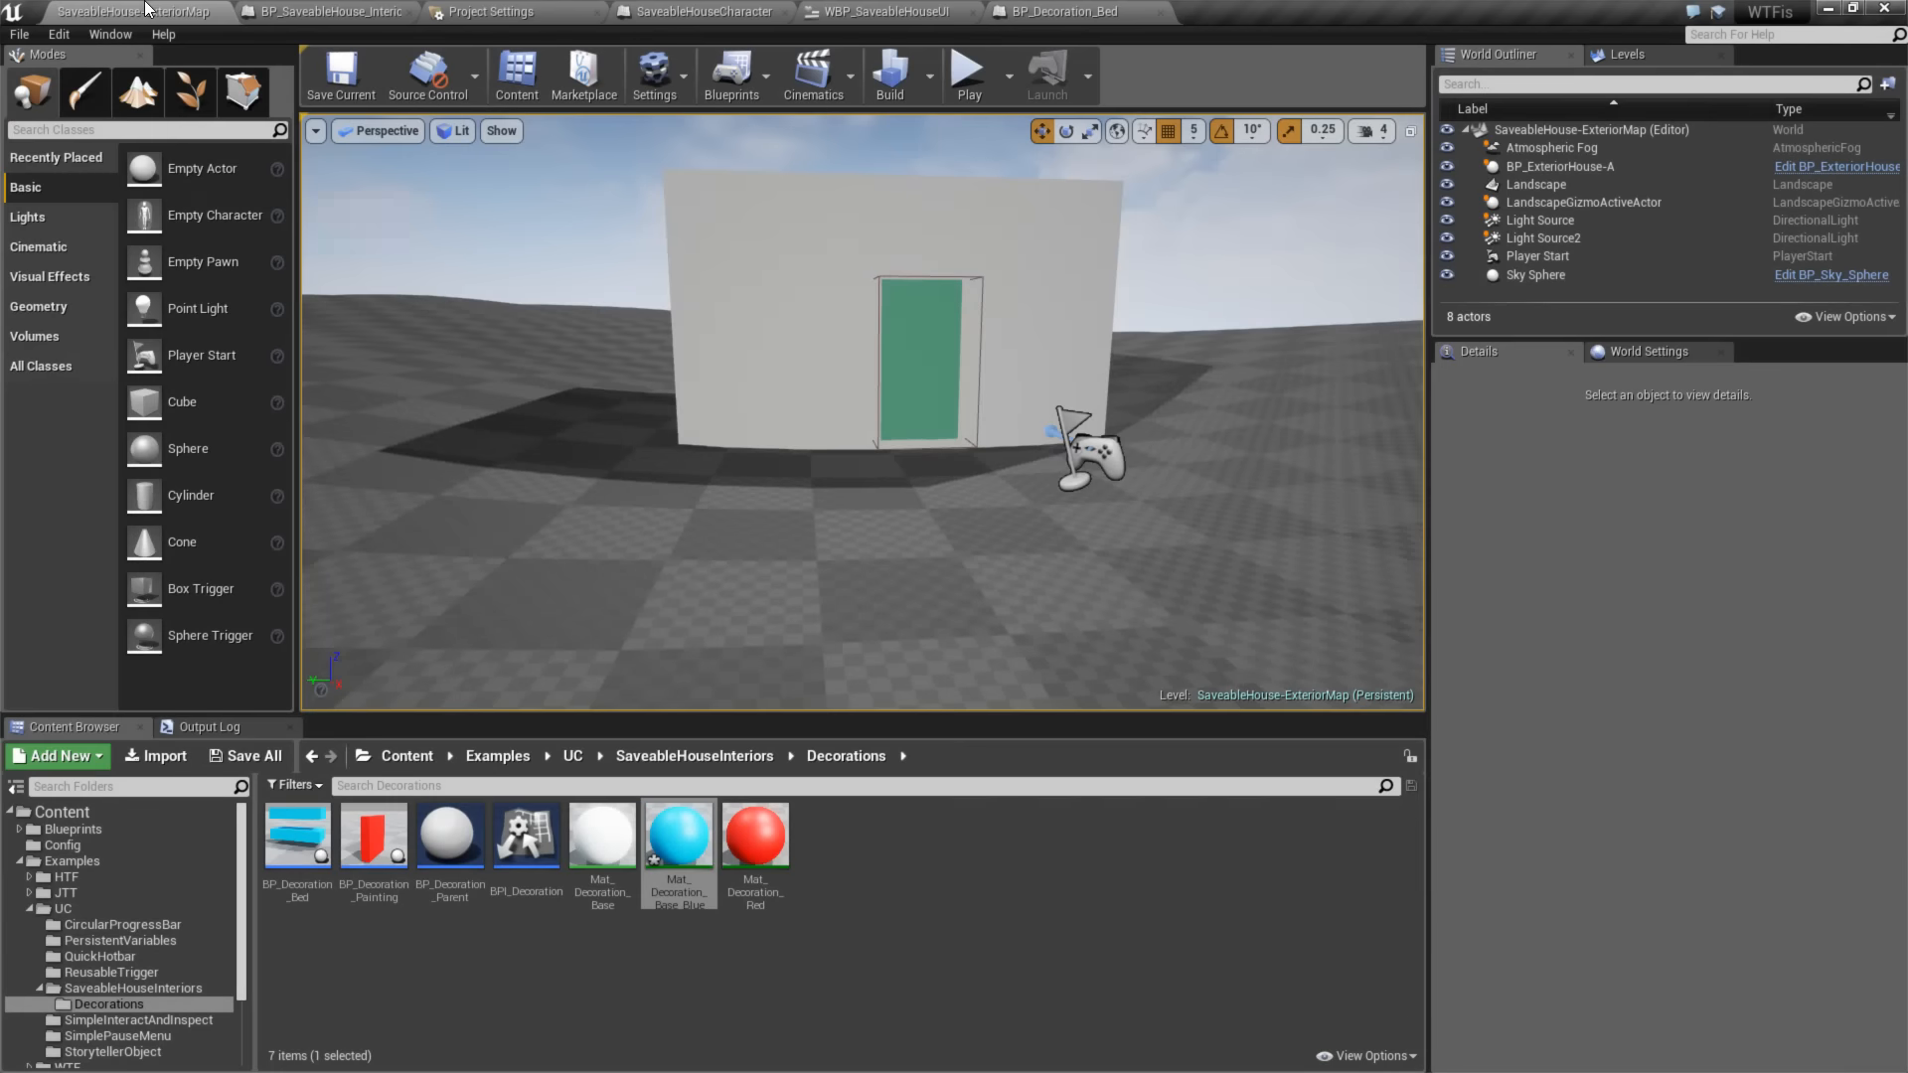
pyautogui.click(363, 11)
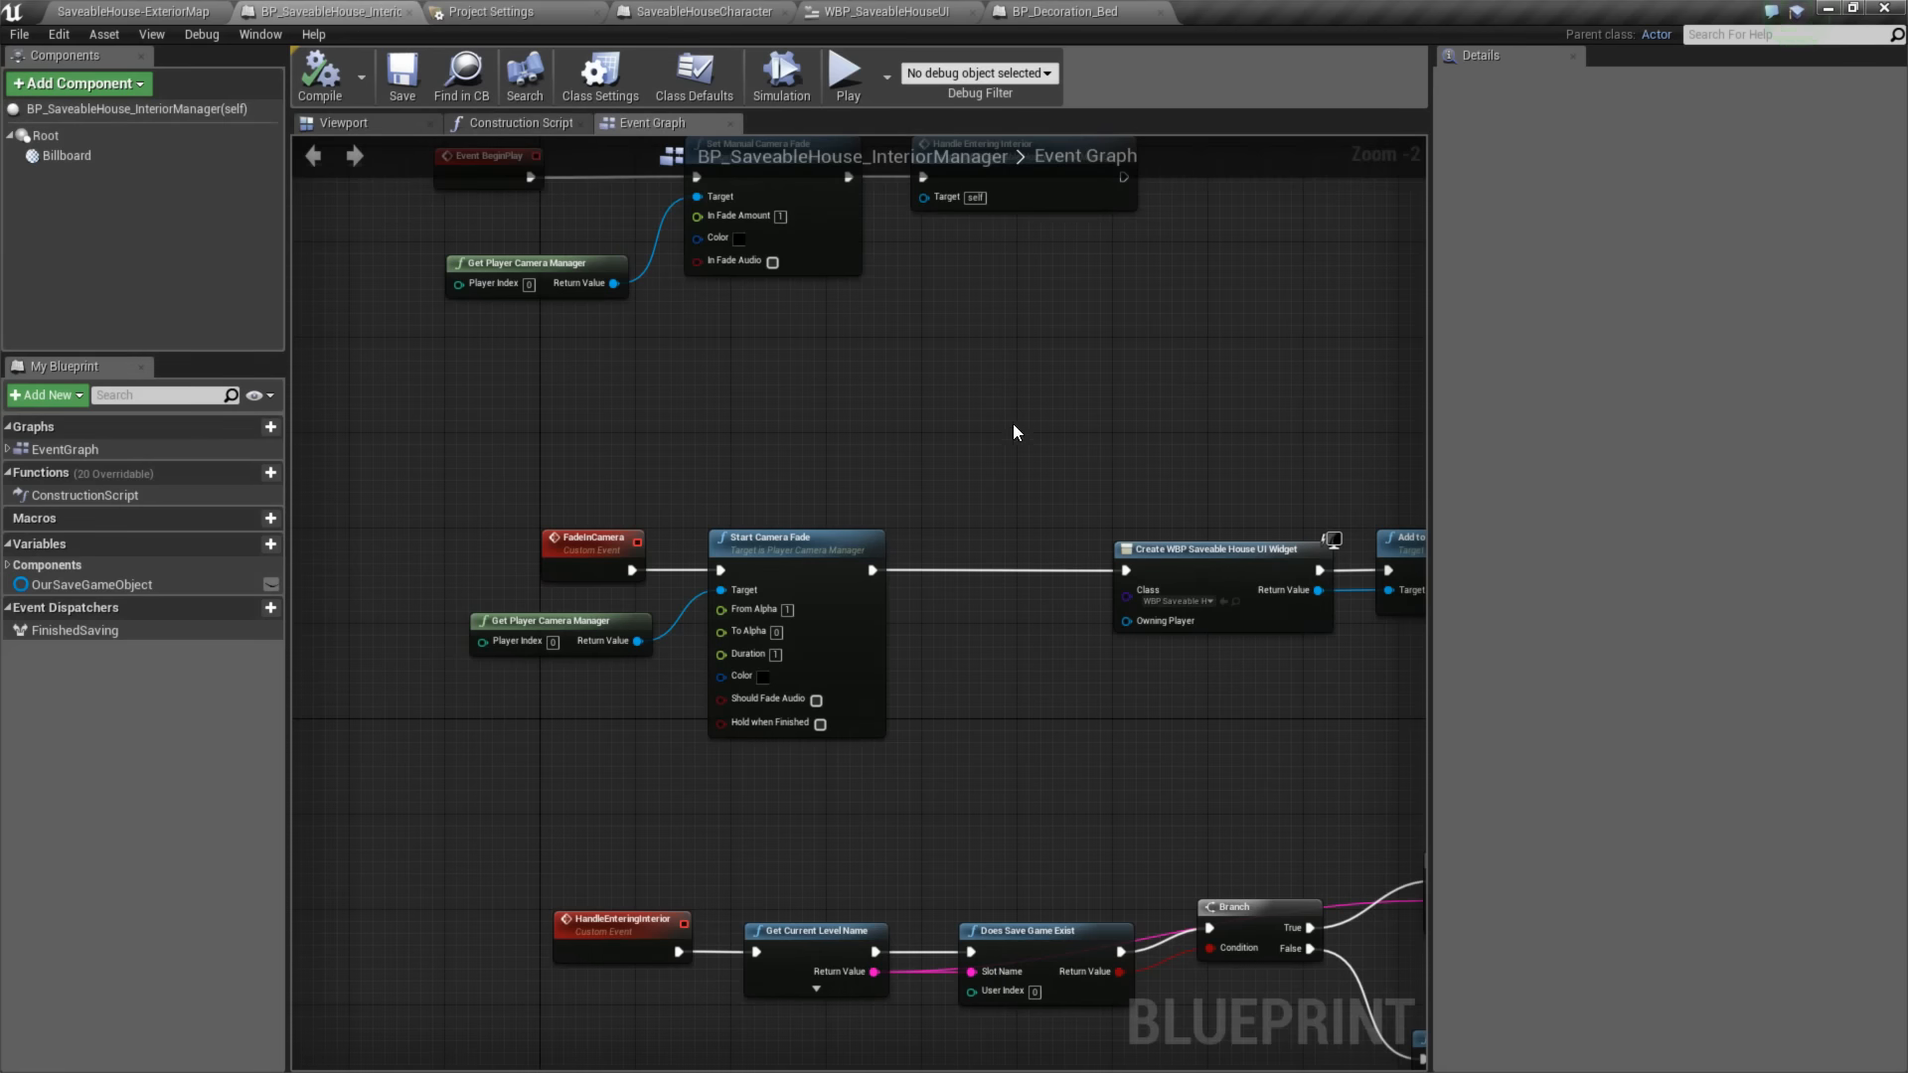
pyautogui.click(1063, 11)
pyautogui.click(885, 11)
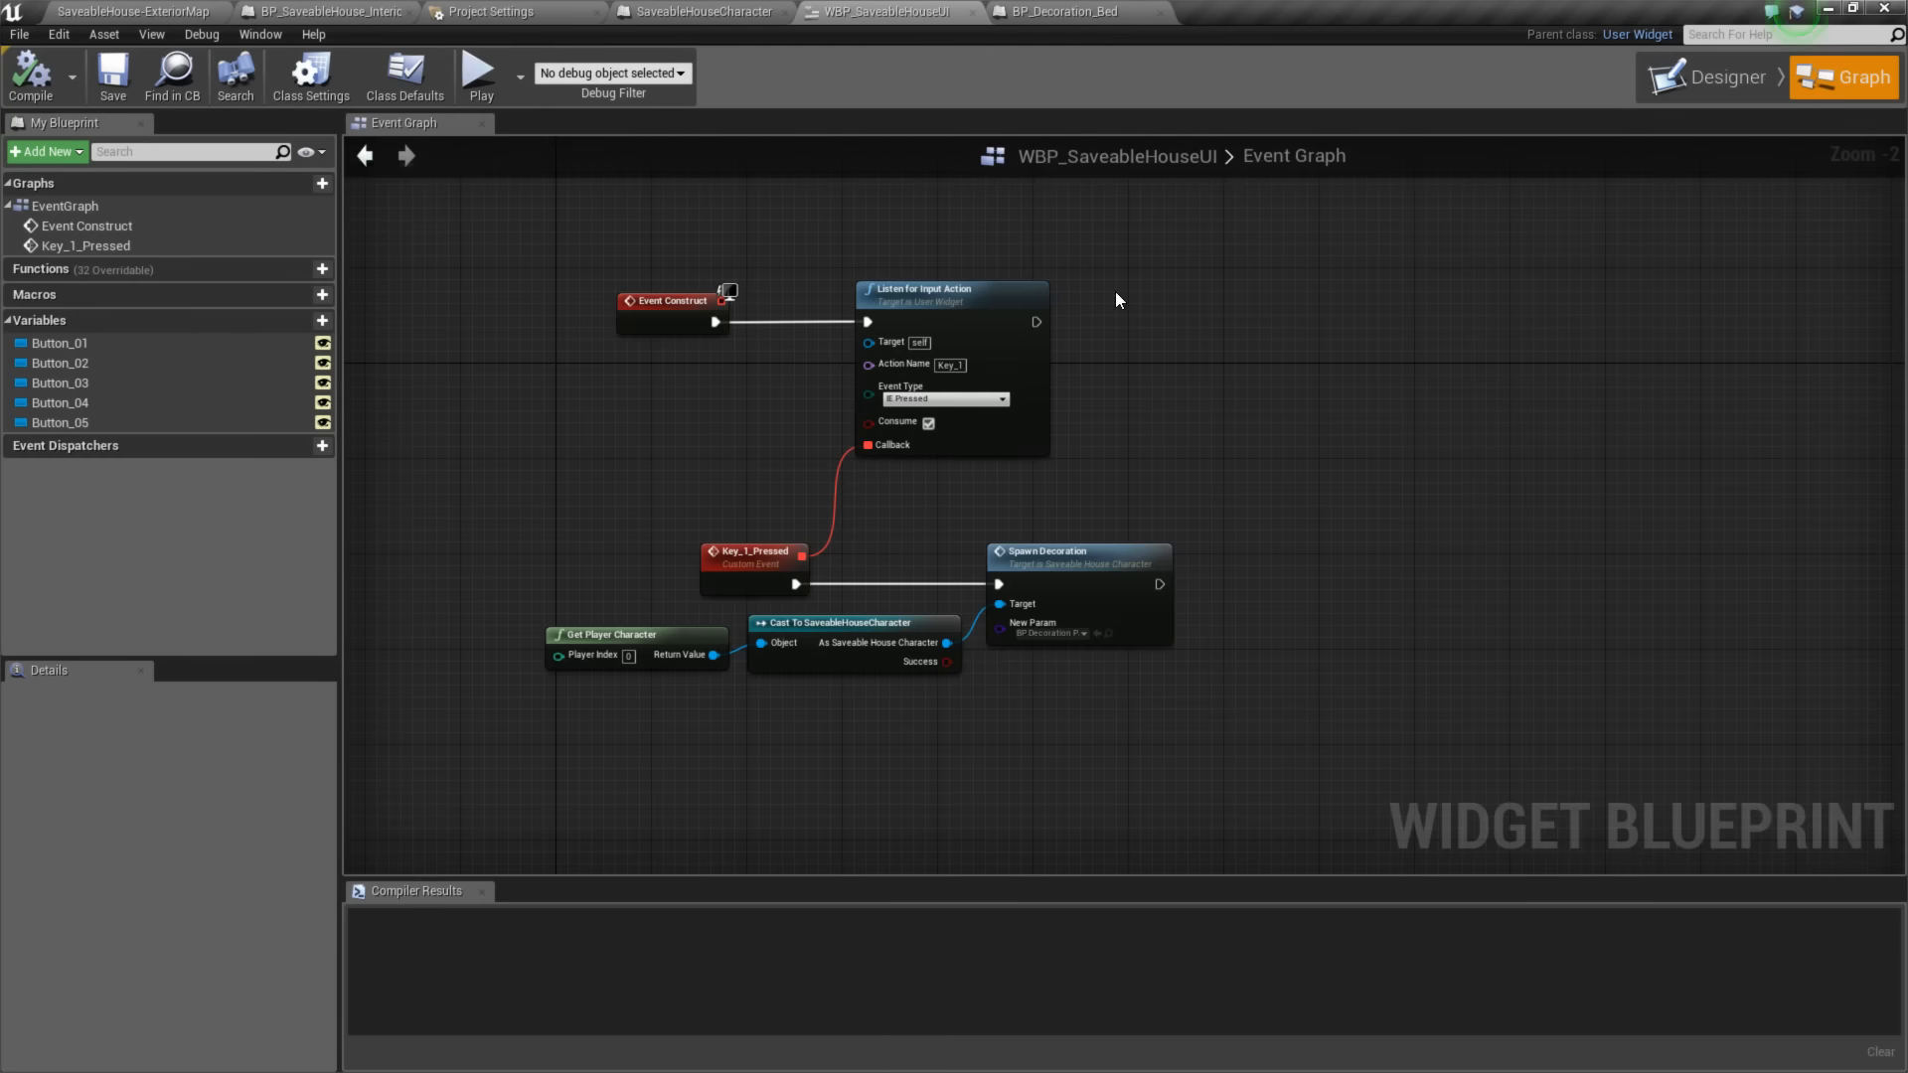
pyautogui.moveTo(944, 437); pyautogui.dragTo(1131, 388, button='right')
pyautogui.moveTo(637, 507); pyautogui.dragTo(1220, 678)
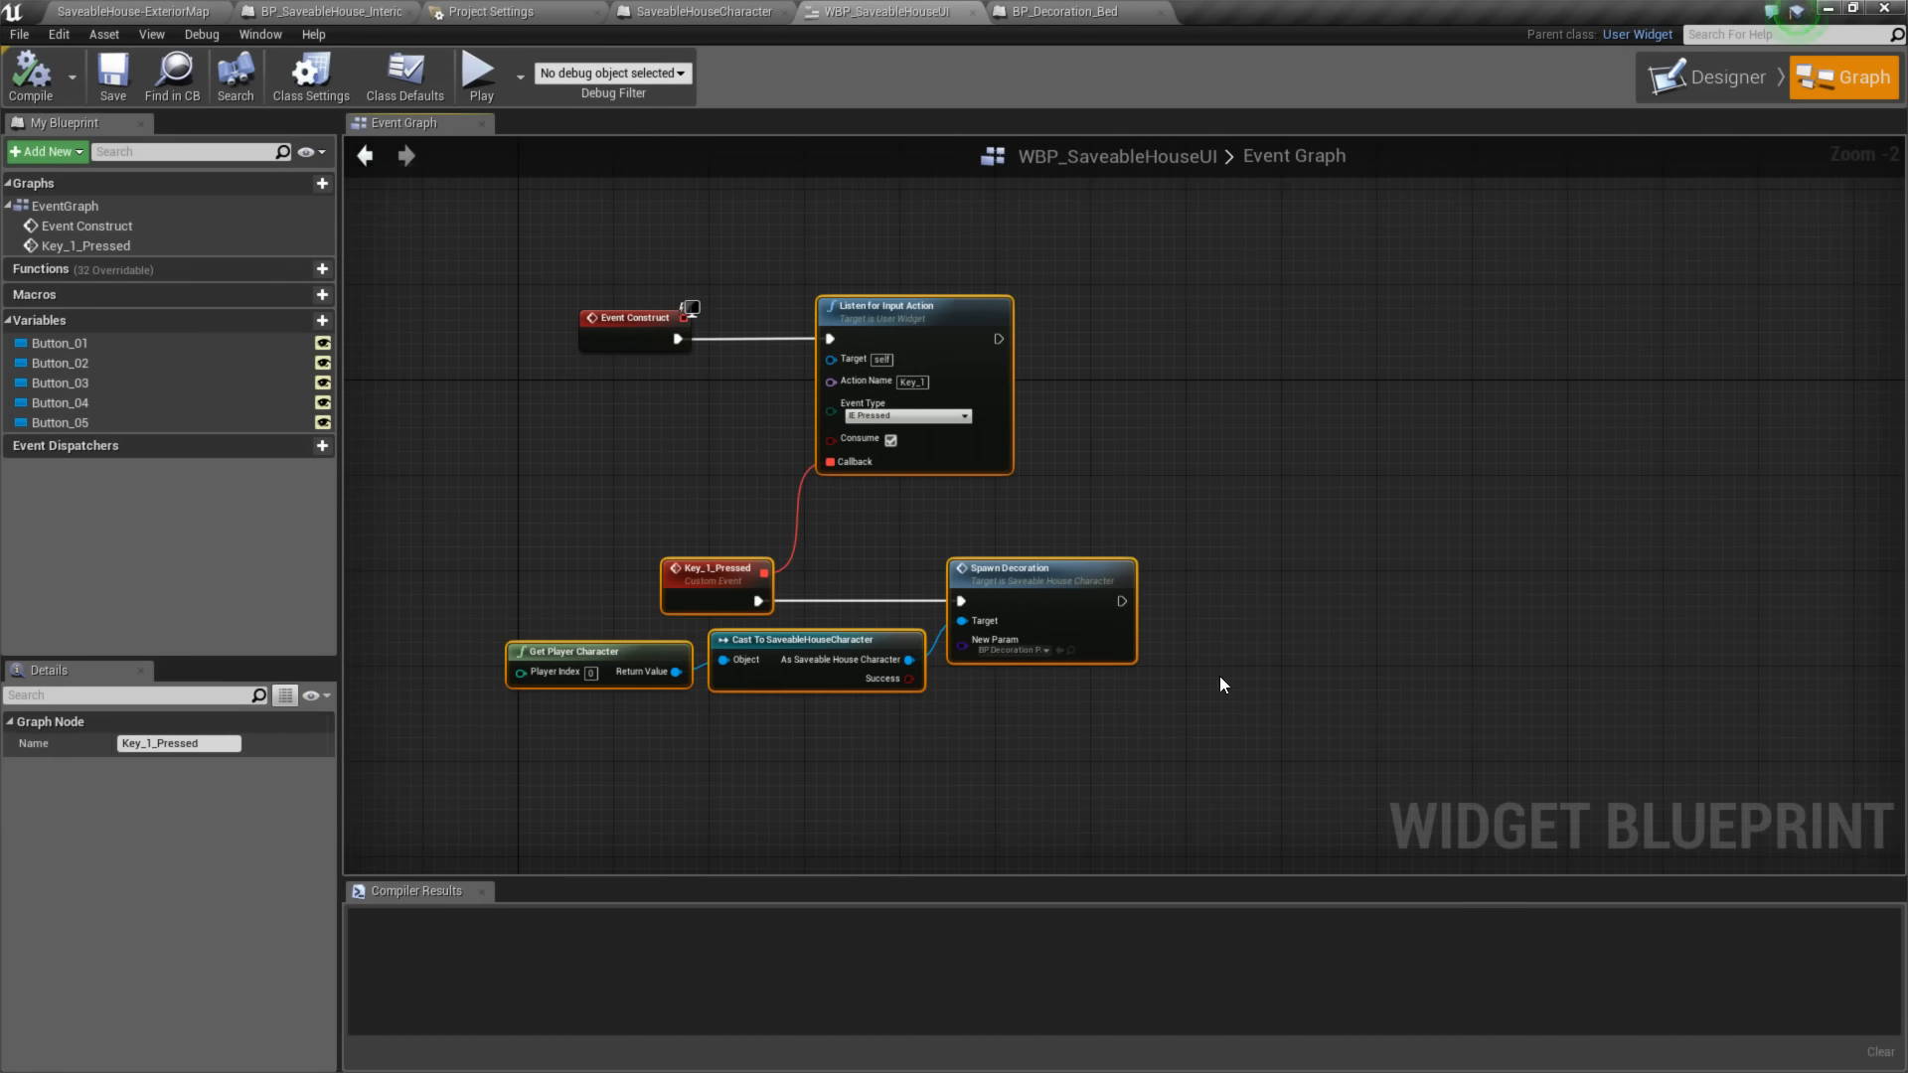
pyautogui.click(1267, 497)
pyautogui.moveTo(1270, 419); pyautogui.dragTo(1171, 412, button='right')
# - Chain a second Listen for Input Action node after the Key_1 one, with action name Key_2 and Consume enabled
pyautogui.moveTo(923, 321); pyautogui.dragTo(1182, 318)
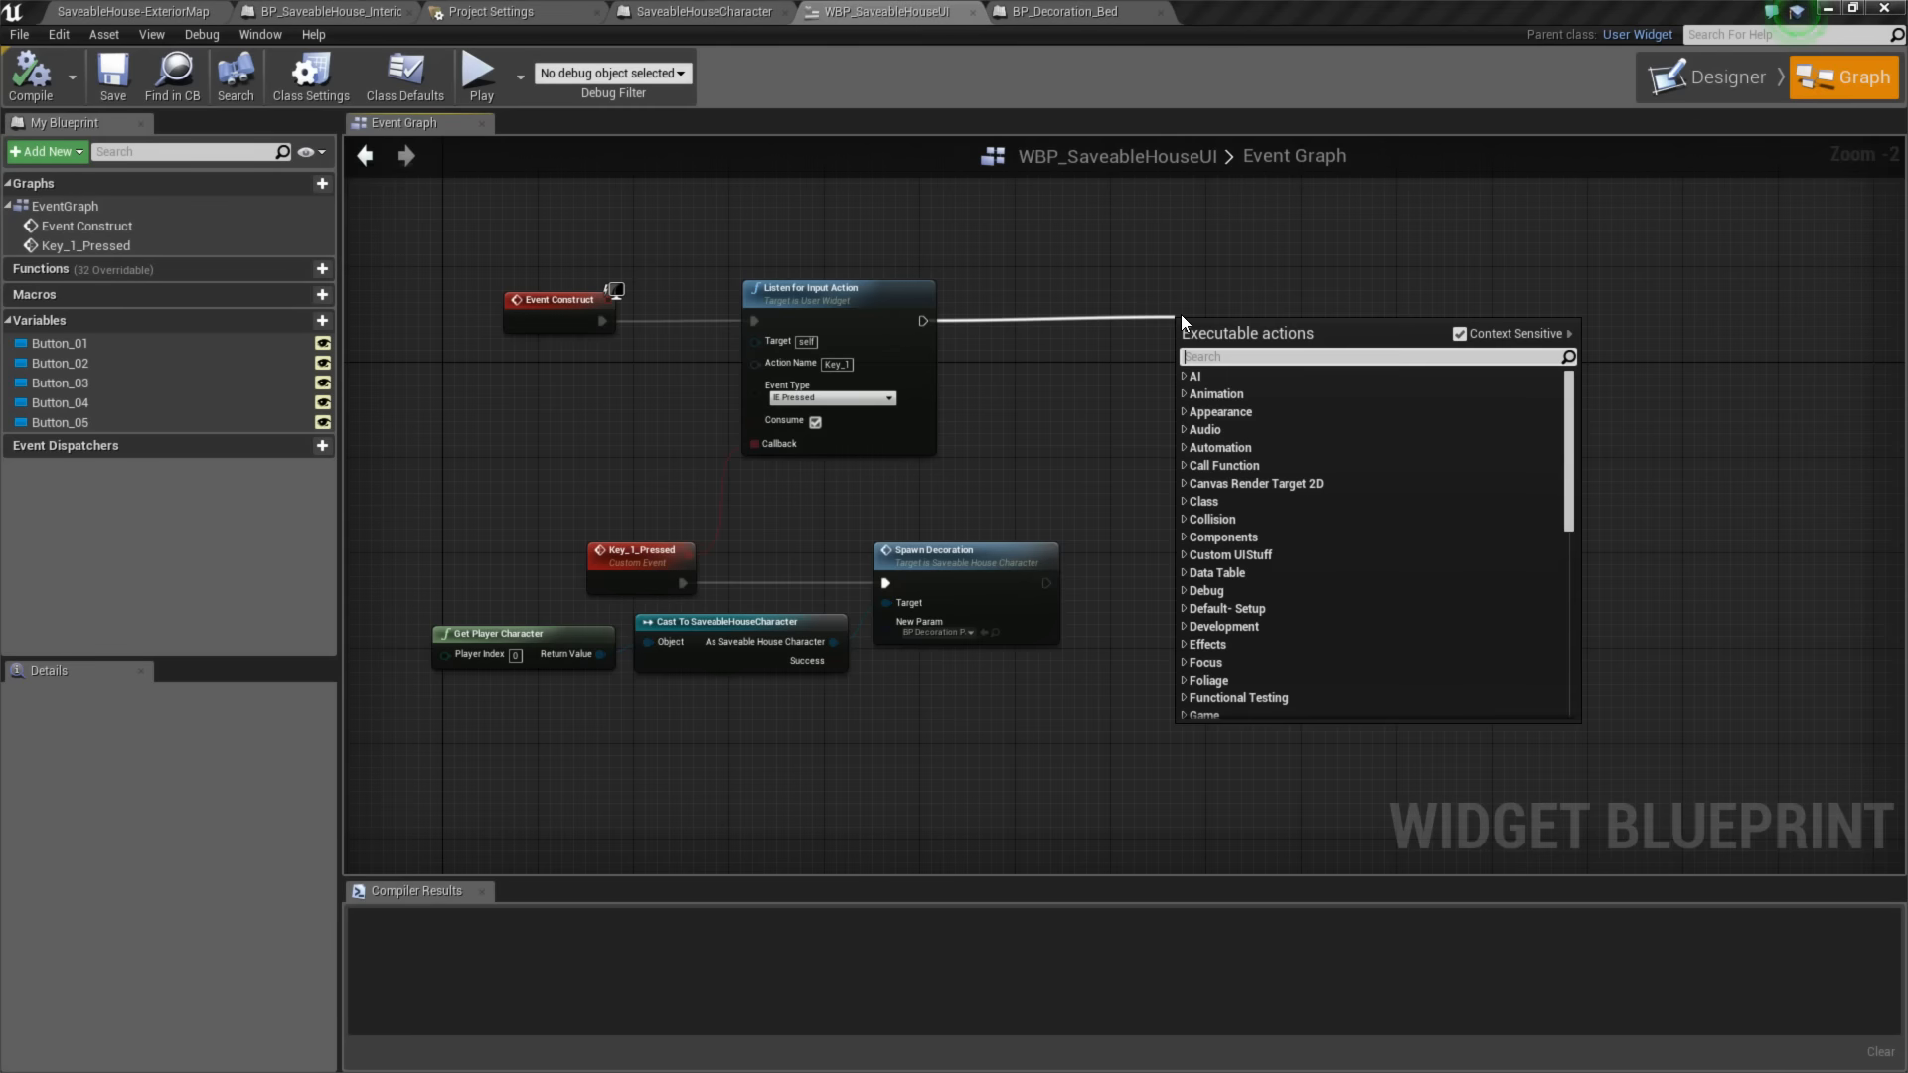
pyautogui.write('listen for')
pyautogui.press('Return')
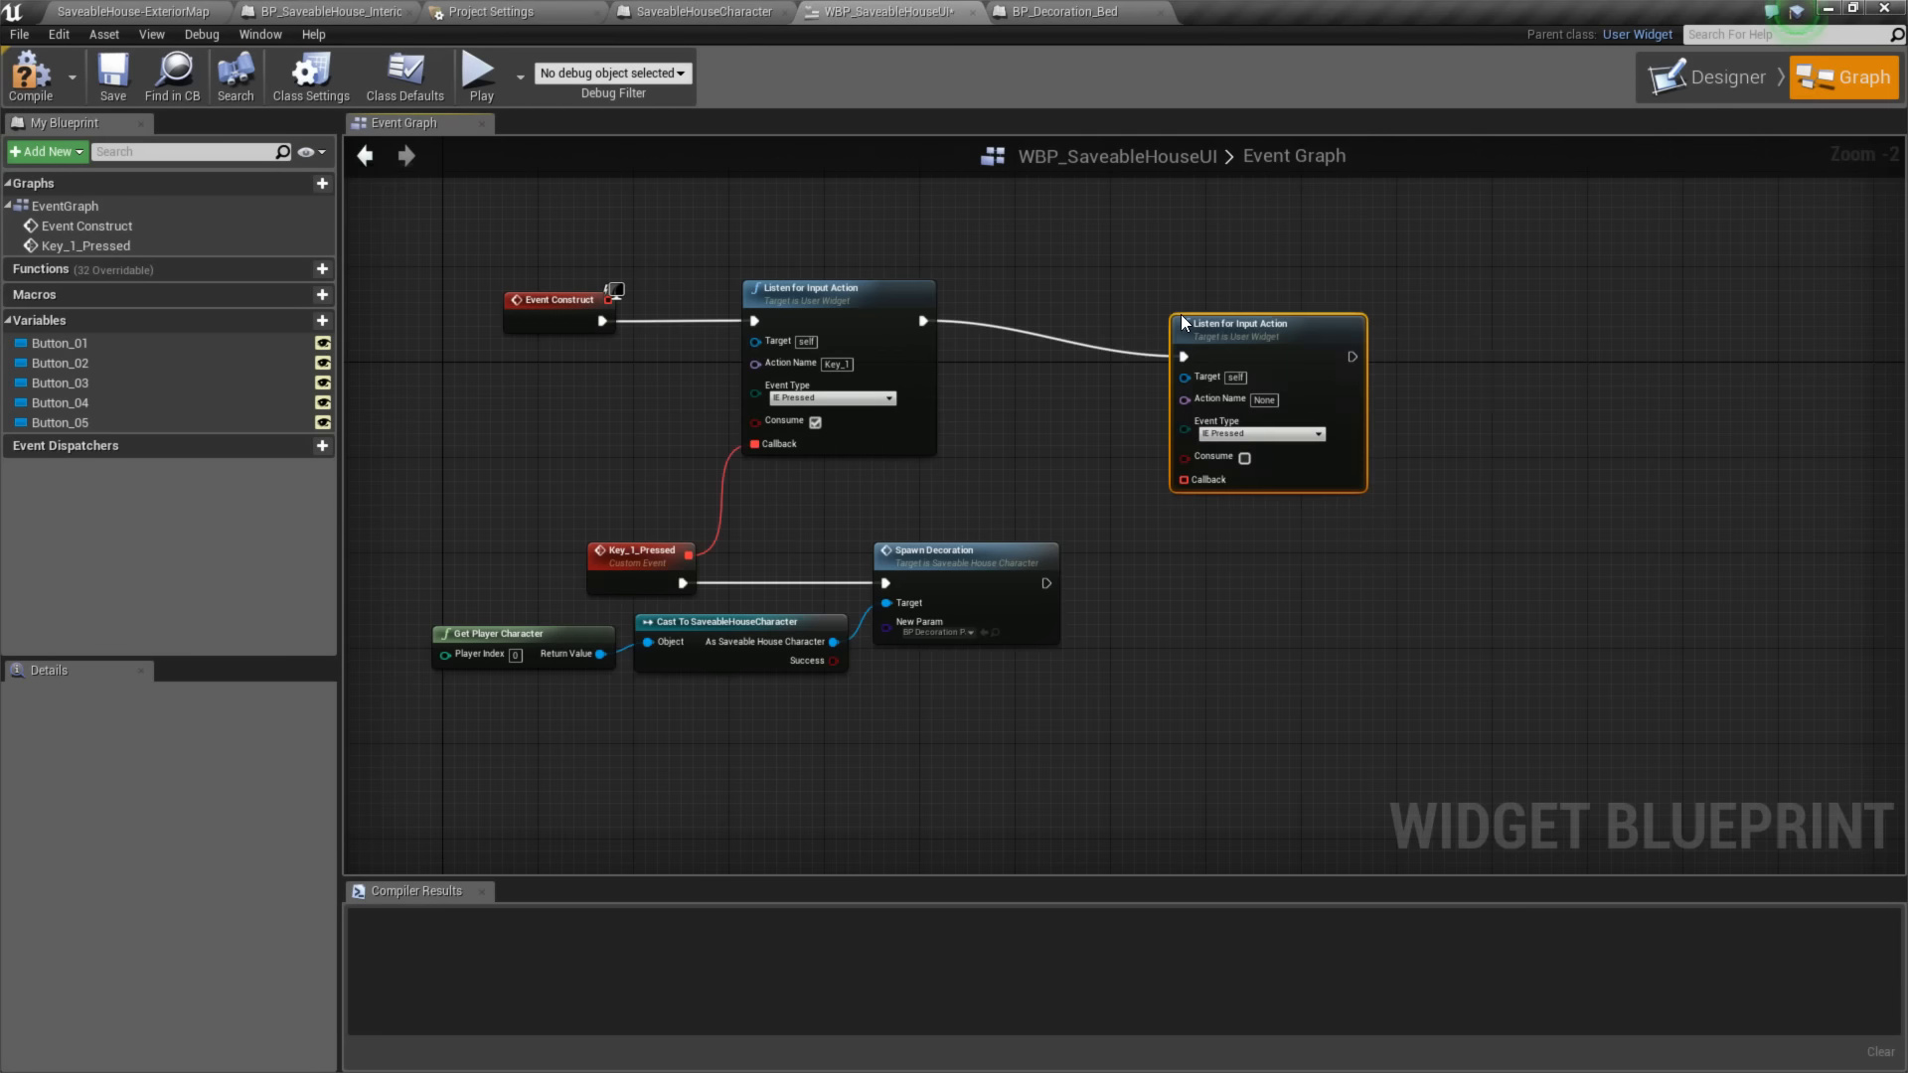
pyautogui.moveTo(1230, 337); pyautogui.dragTo(1348, 301)
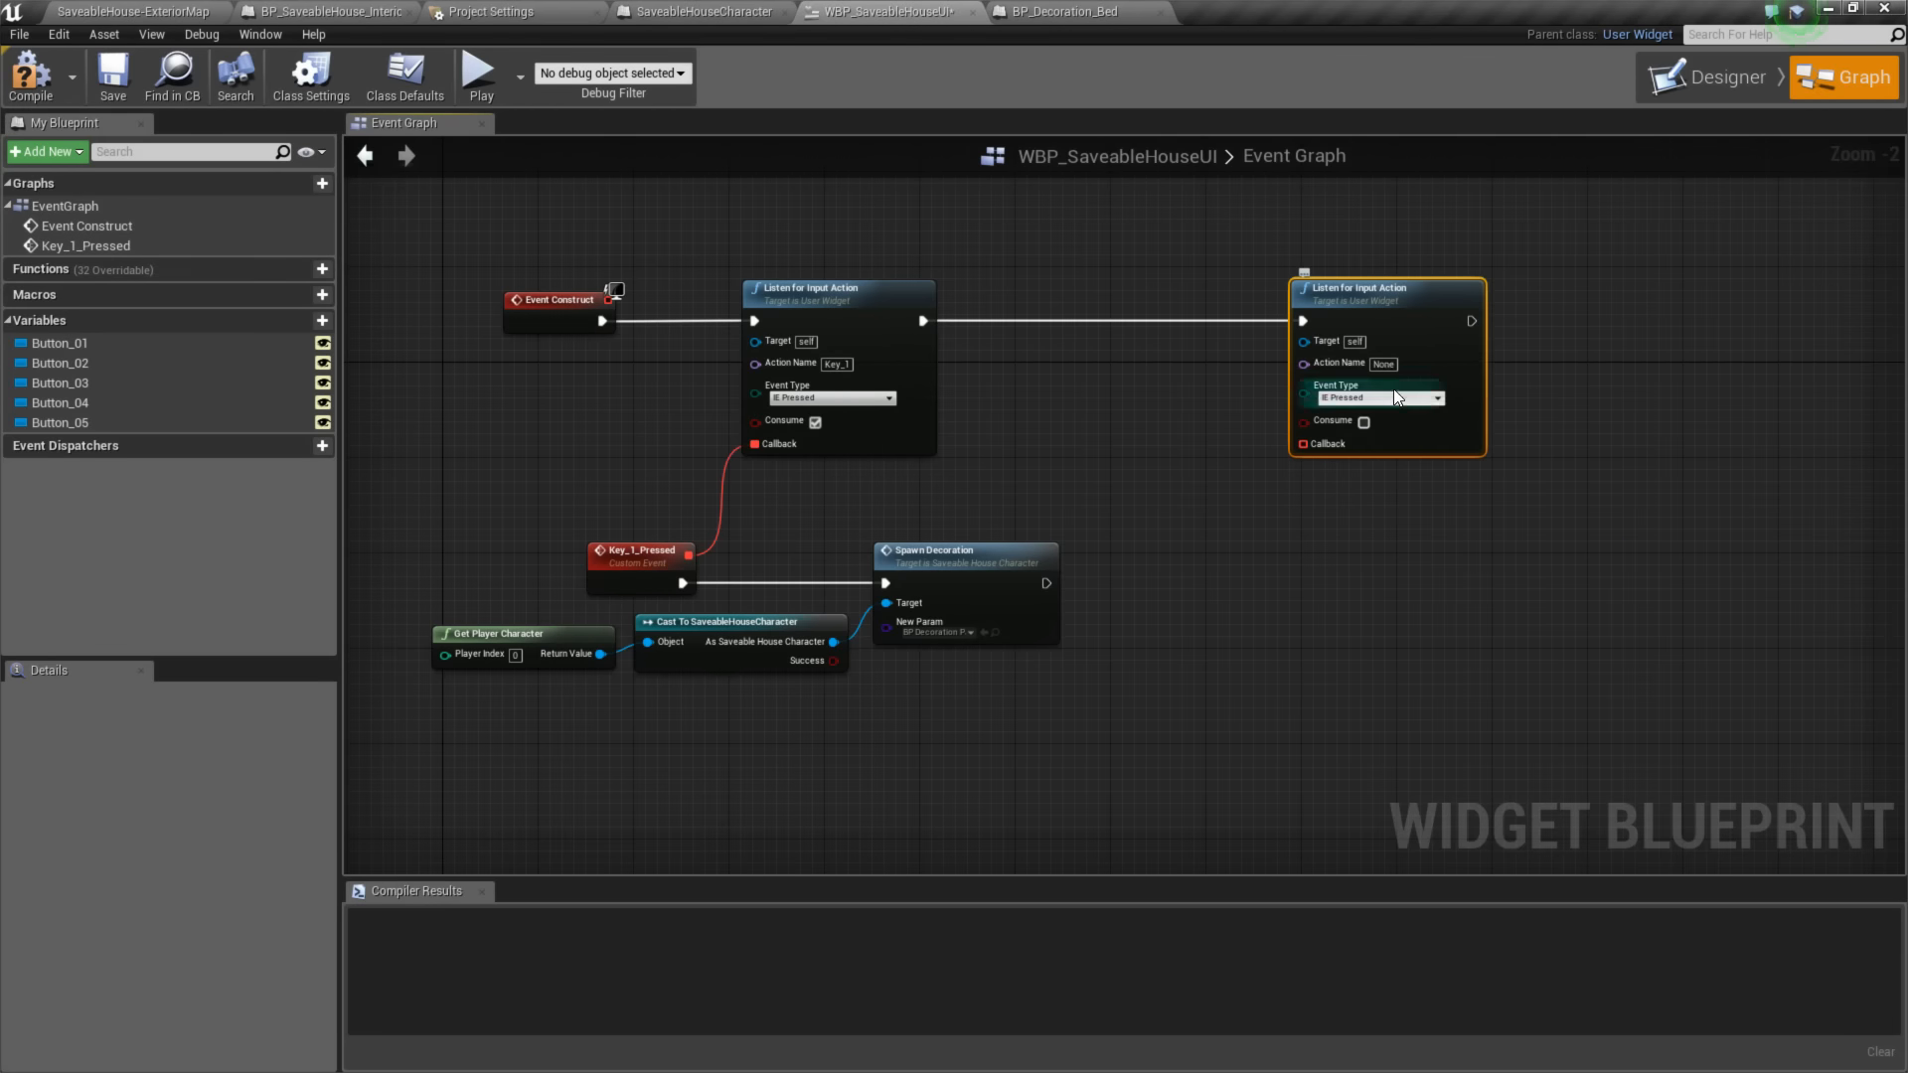
pyautogui.write('Key_2')
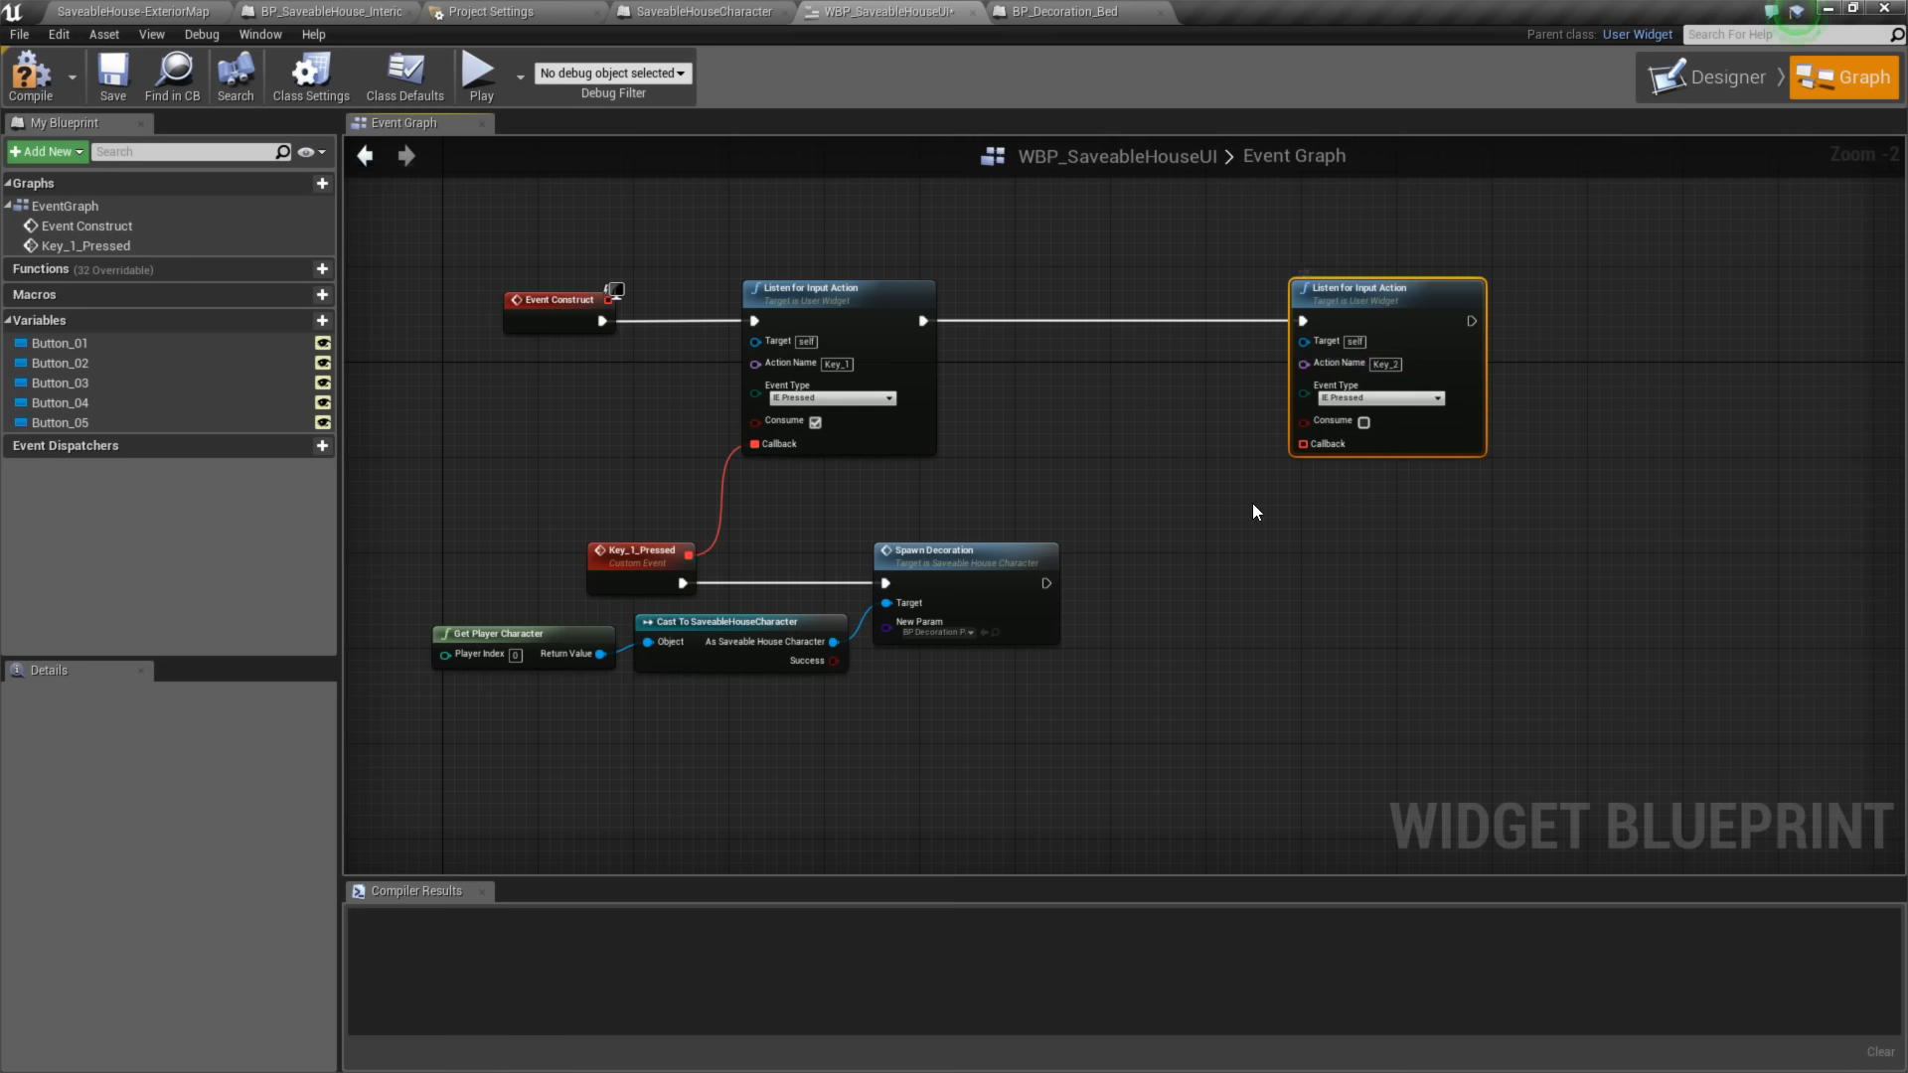
pyautogui.click(1364, 423)
# - Connect a new custom event named Key_2_Pressed to the callback of the Key_2 Listen for Input Action node
pyautogui.moveTo(1302, 445); pyautogui.dragTo(1240, 512)
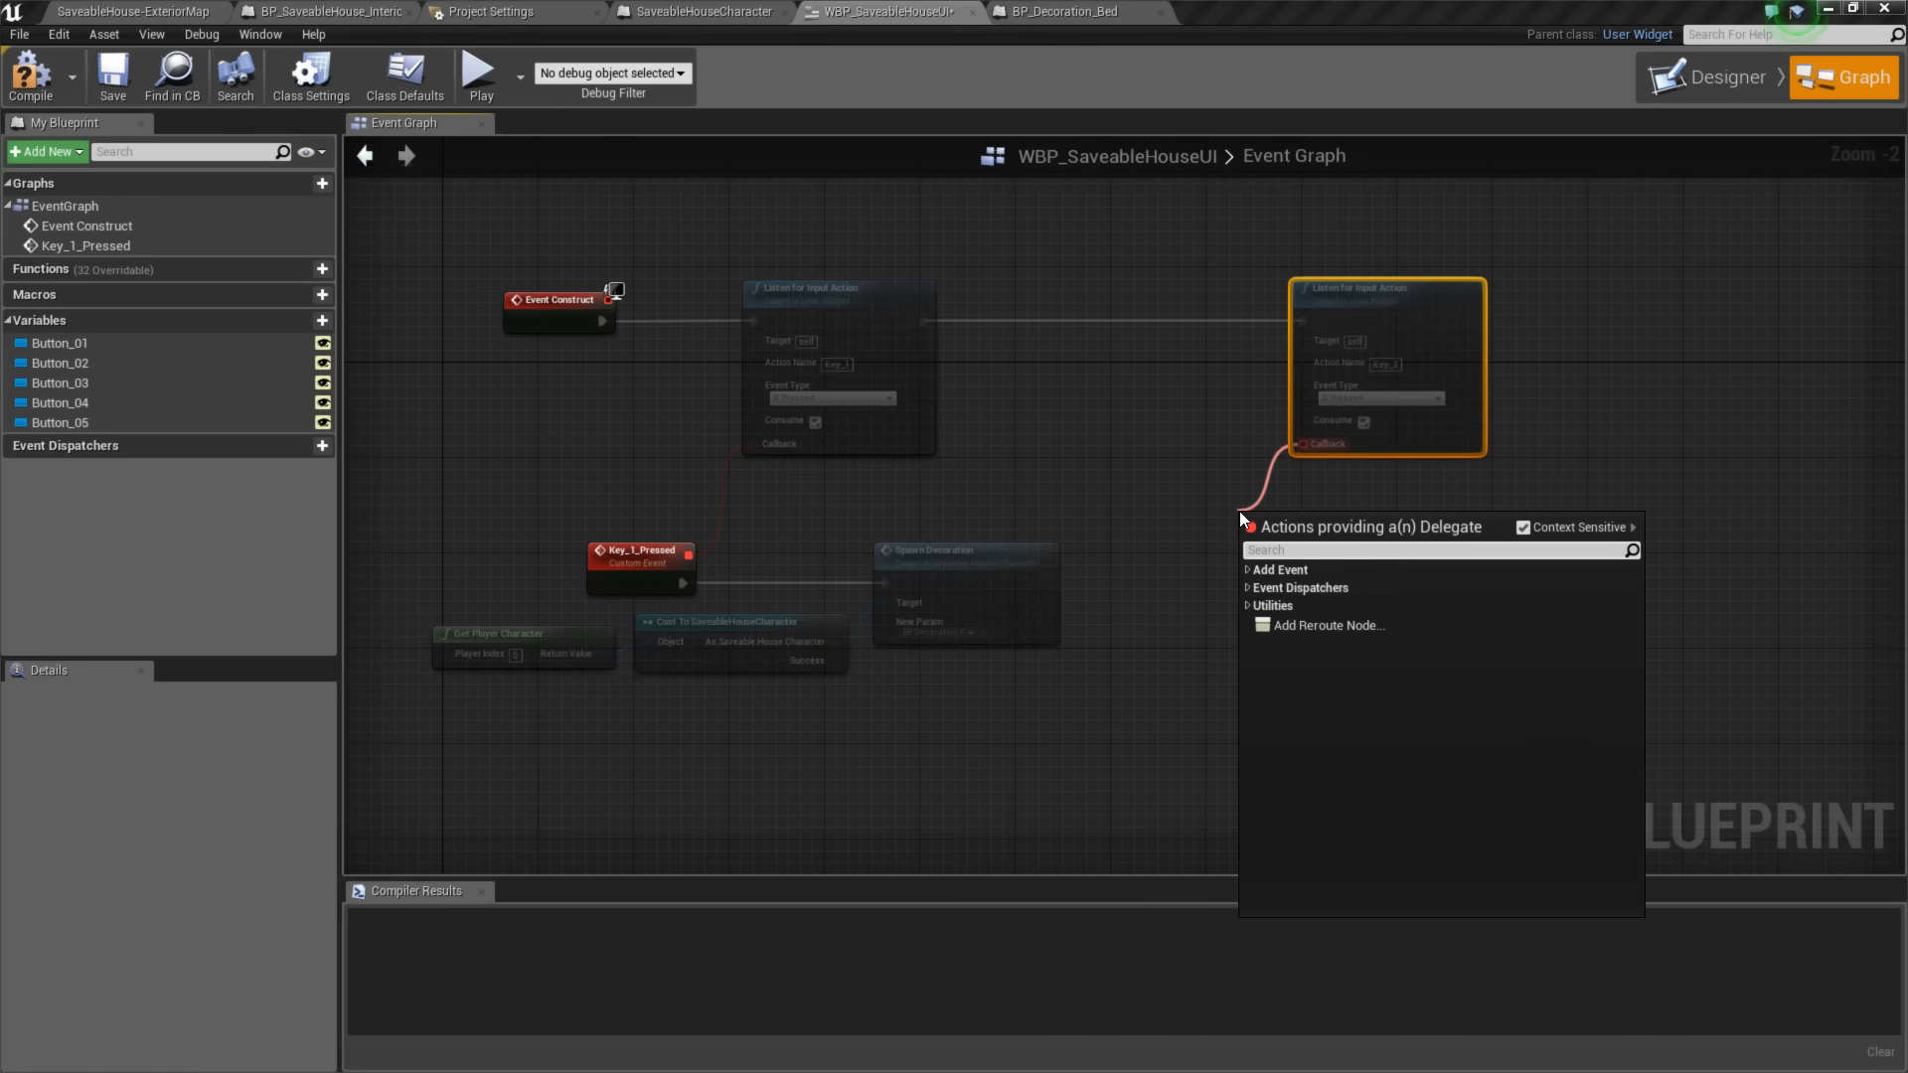
pyautogui.write('custom')
pyautogui.press('Return')
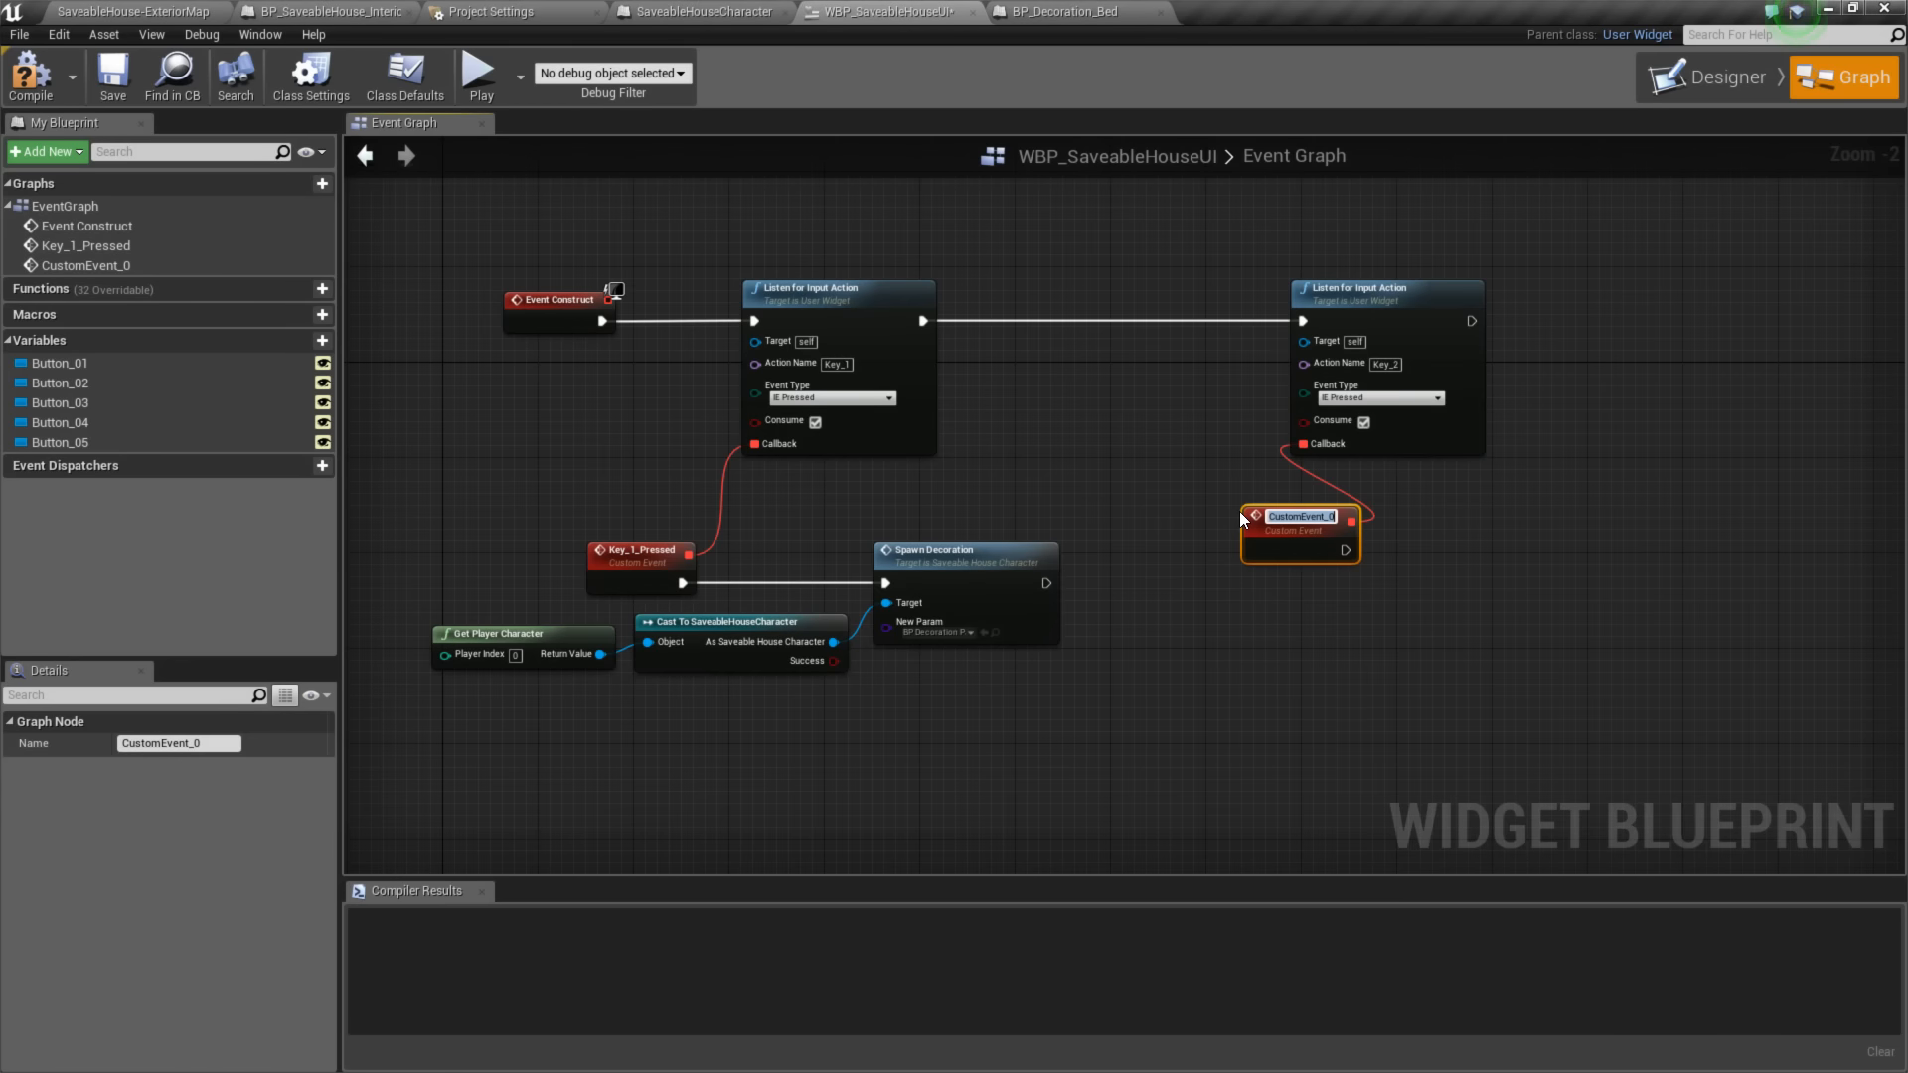
pyautogui.write('Key_2_Pressed')
pyautogui.press('Return')
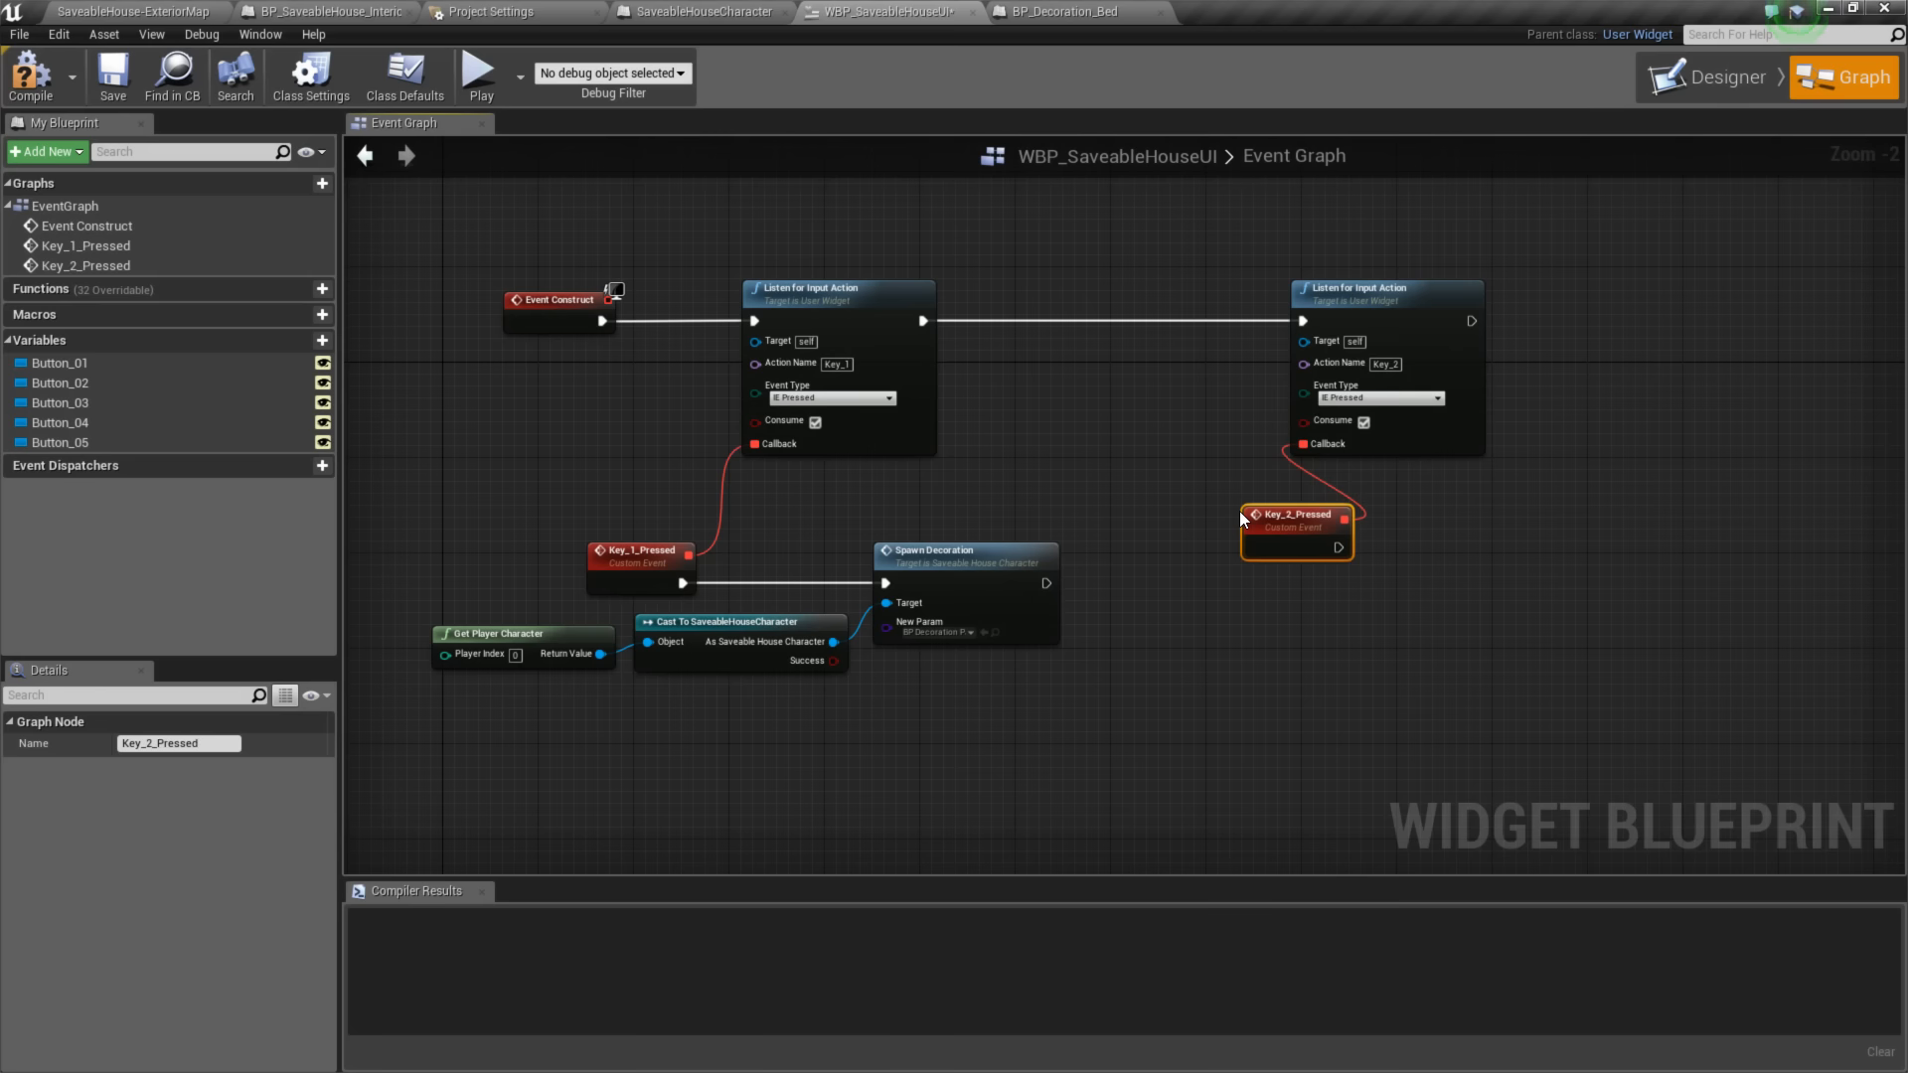
# - Copy the Get Player Character, Cast To SaveableHouseCharacter and Spawn Decoration nodes and paste the copies beside the repositioned Key_2_Pressed event
pyautogui.moveTo(1292, 517); pyautogui.dragTo(1209, 561)
pyautogui.moveTo(601, 660); pyautogui.dragTo(900, 658)
pyautogui.hotkey('ctrl', 'c')
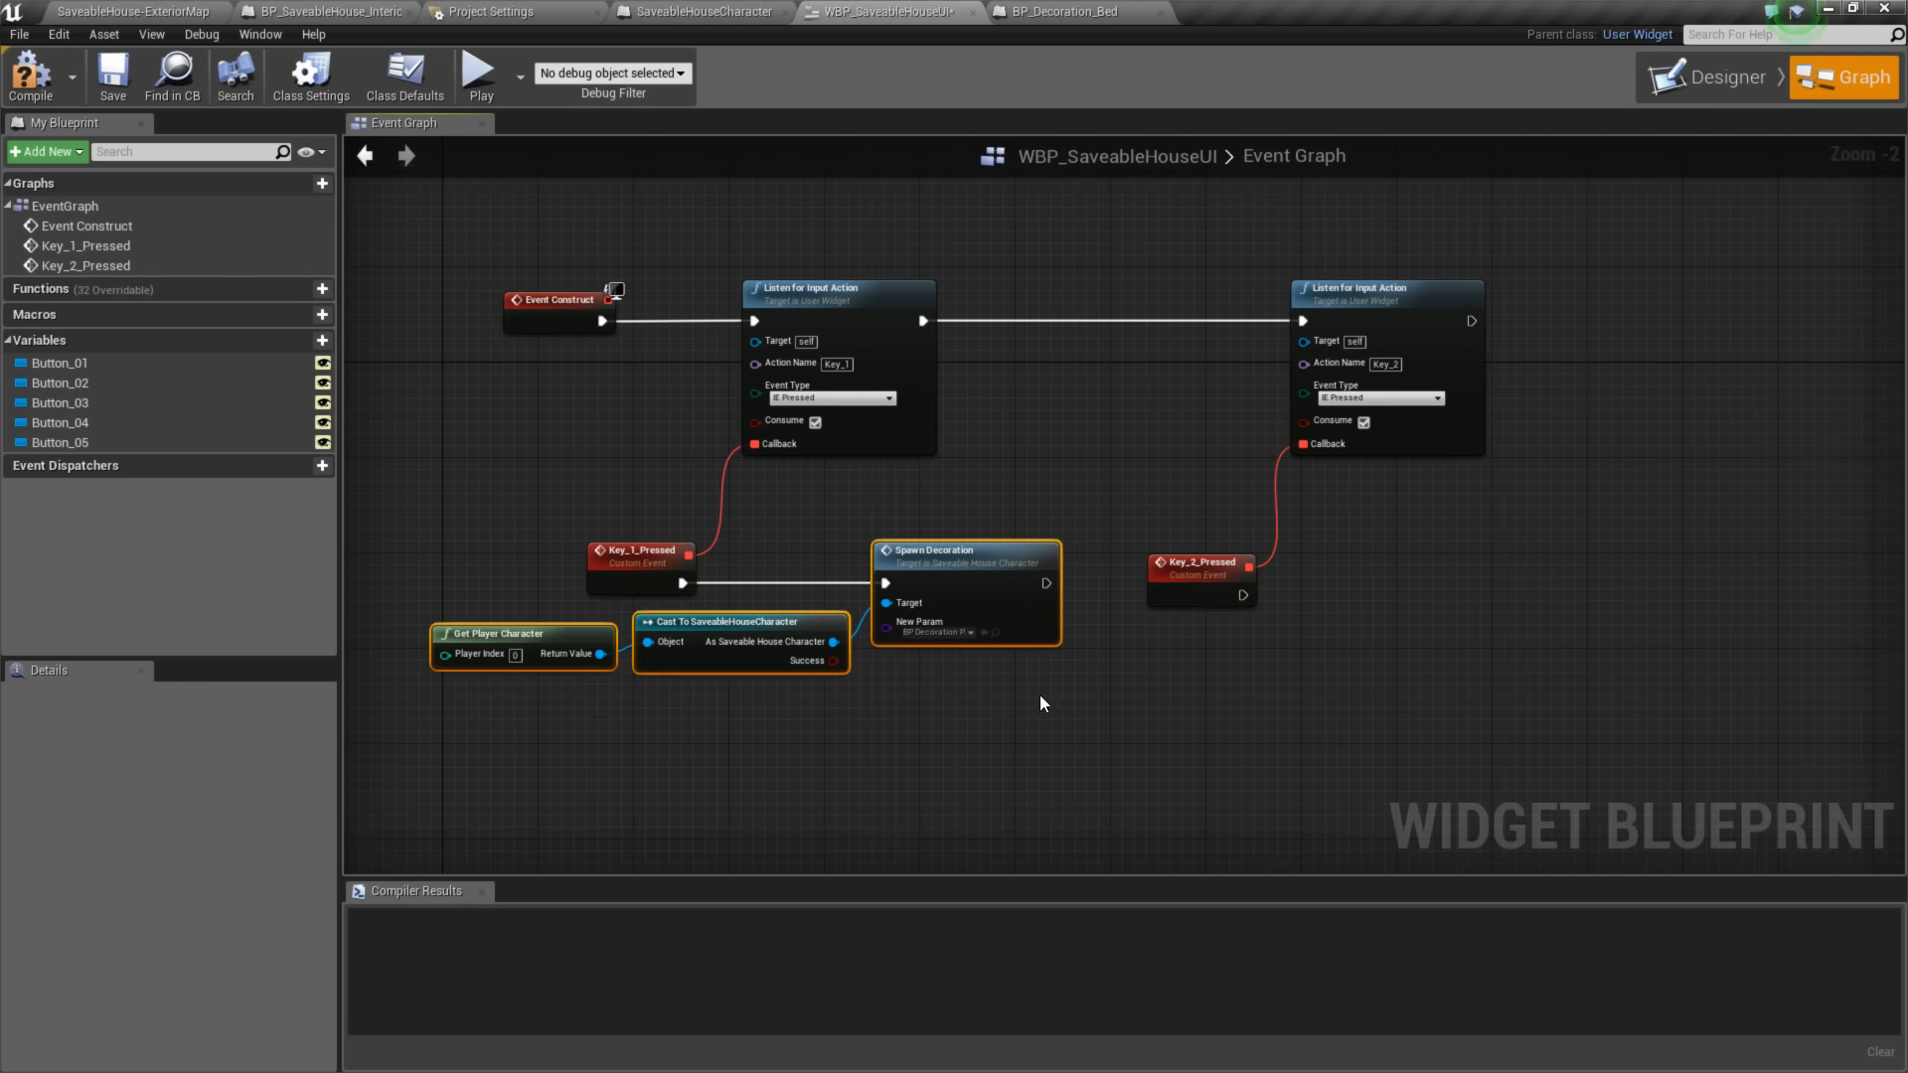
pyautogui.hotkey('ctrl', 'v')
pyautogui.moveTo(1320, 616); pyautogui.dragTo(1096, 645, button='right')
# - Connect Key_2_Pressed to the pasted Spawn Decoration node, align the copied nodes with the event, and set New Param to BP_Decoration_Bed
pyautogui.moveTo(1020, 624); pyautogui.dragTo(1151, 660)
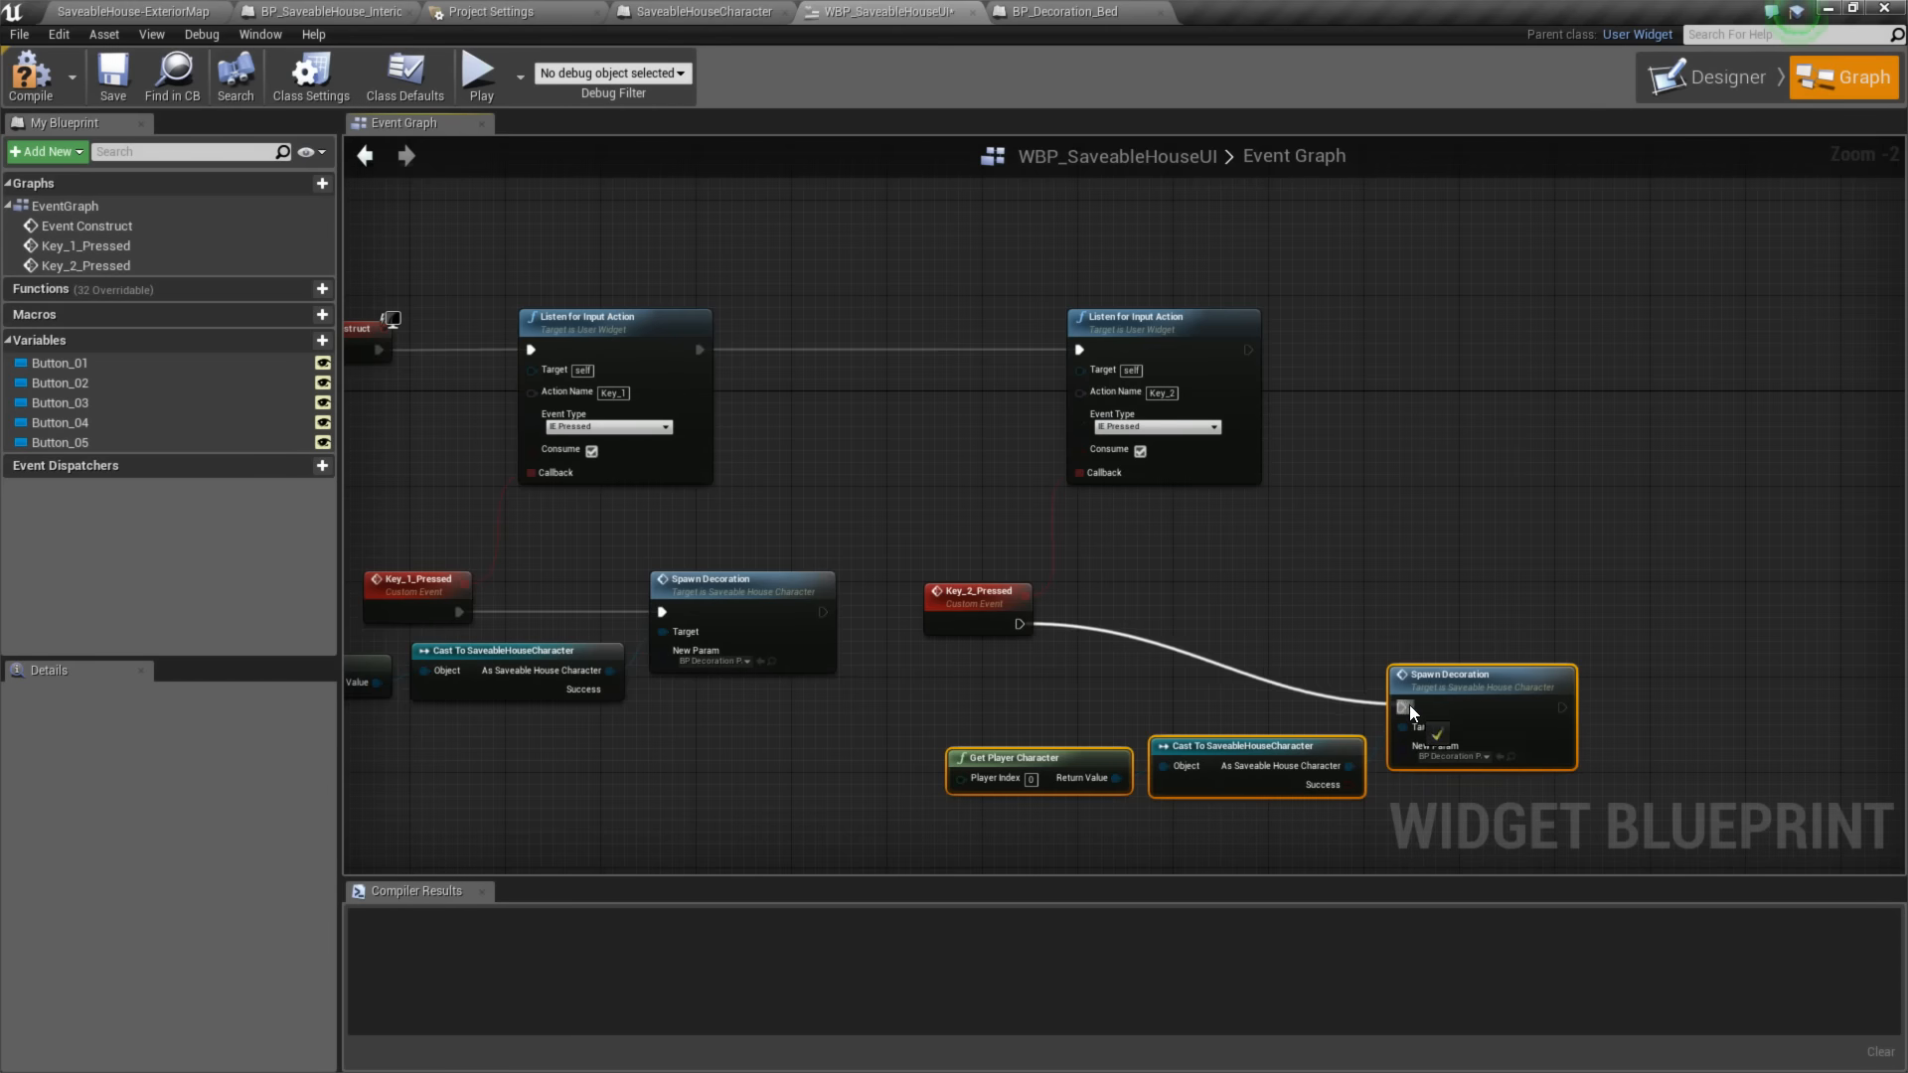
pyautogui.moveTo(1410, 706); pyautogui.dragTo(1405, 708)
pyautogui.moveTo(1419, 687); pyautogui.dragTo(1372, 604)
pyautogui.moveTo(1359, 701); pyautogui.dragTo(1320, 701, button='right')
pyautogui.click(1360, 674)
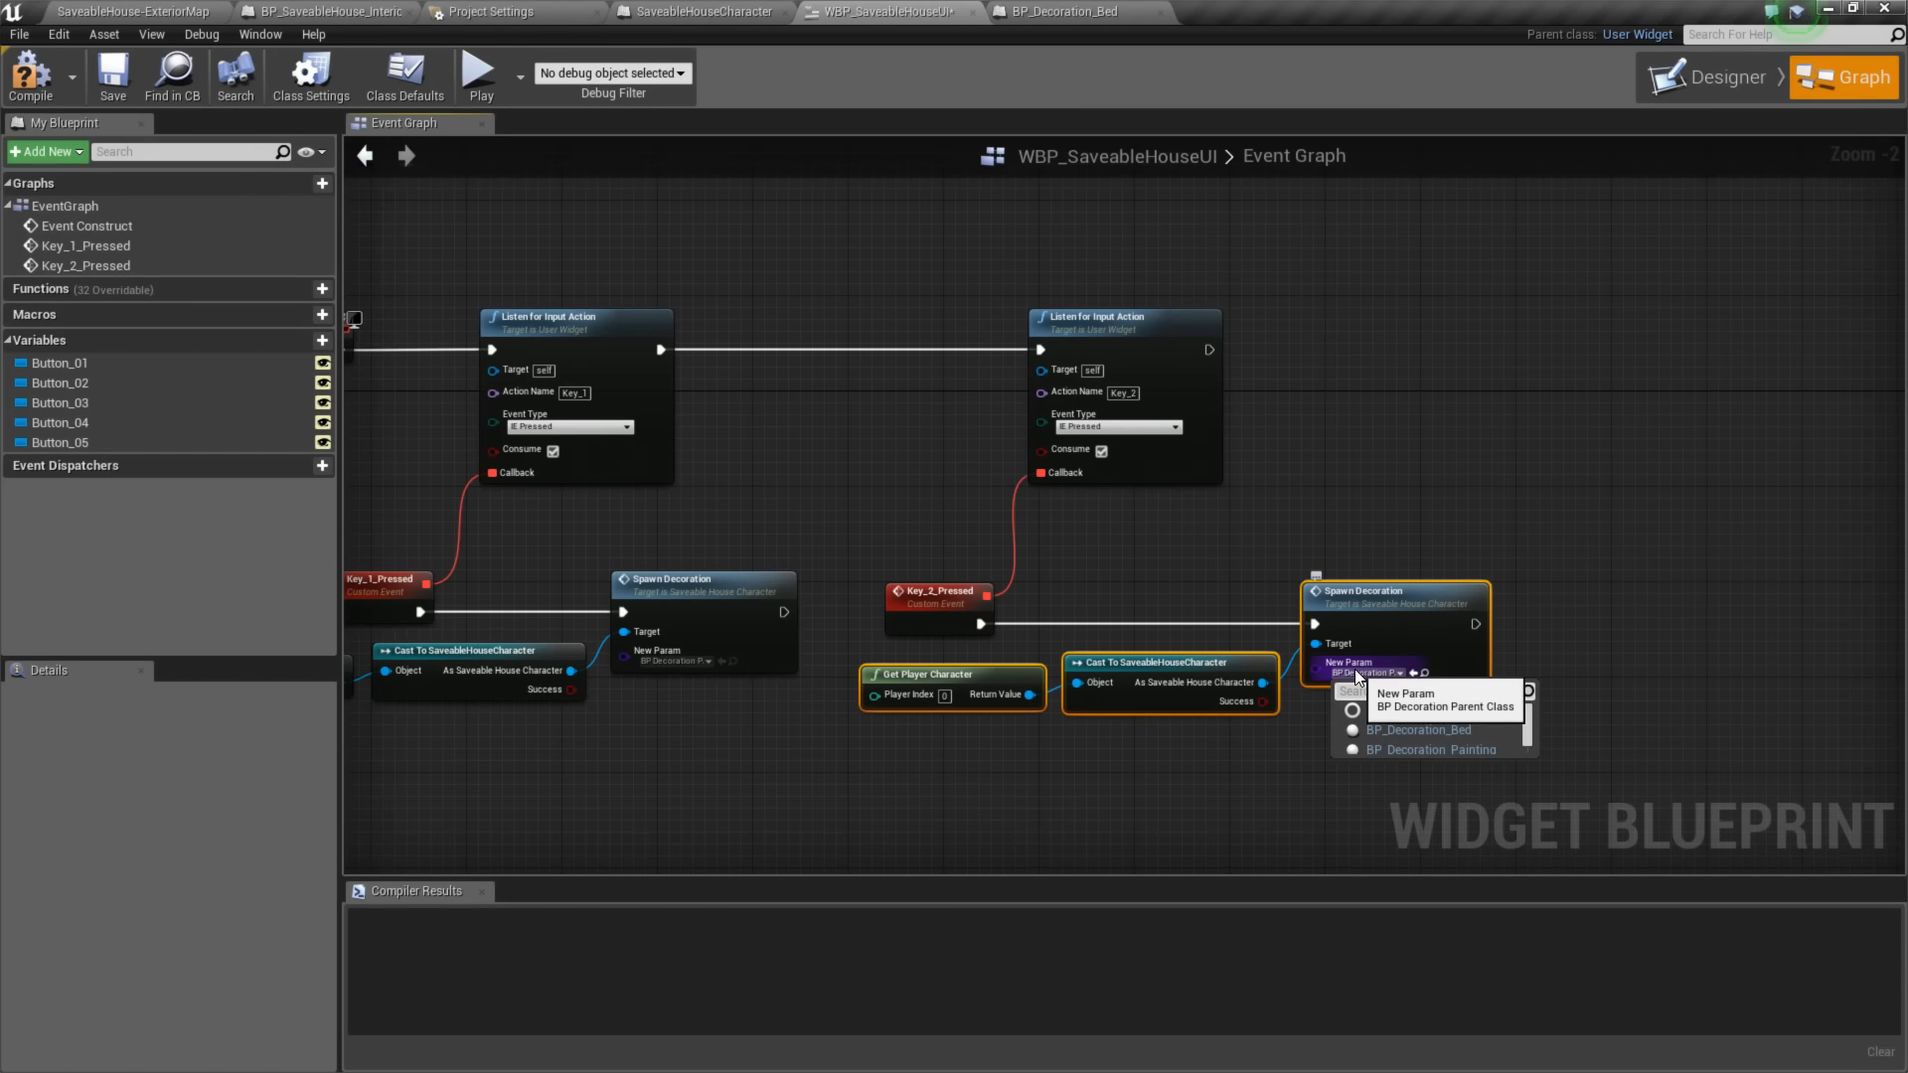
pyautogui.click(1429, 731)
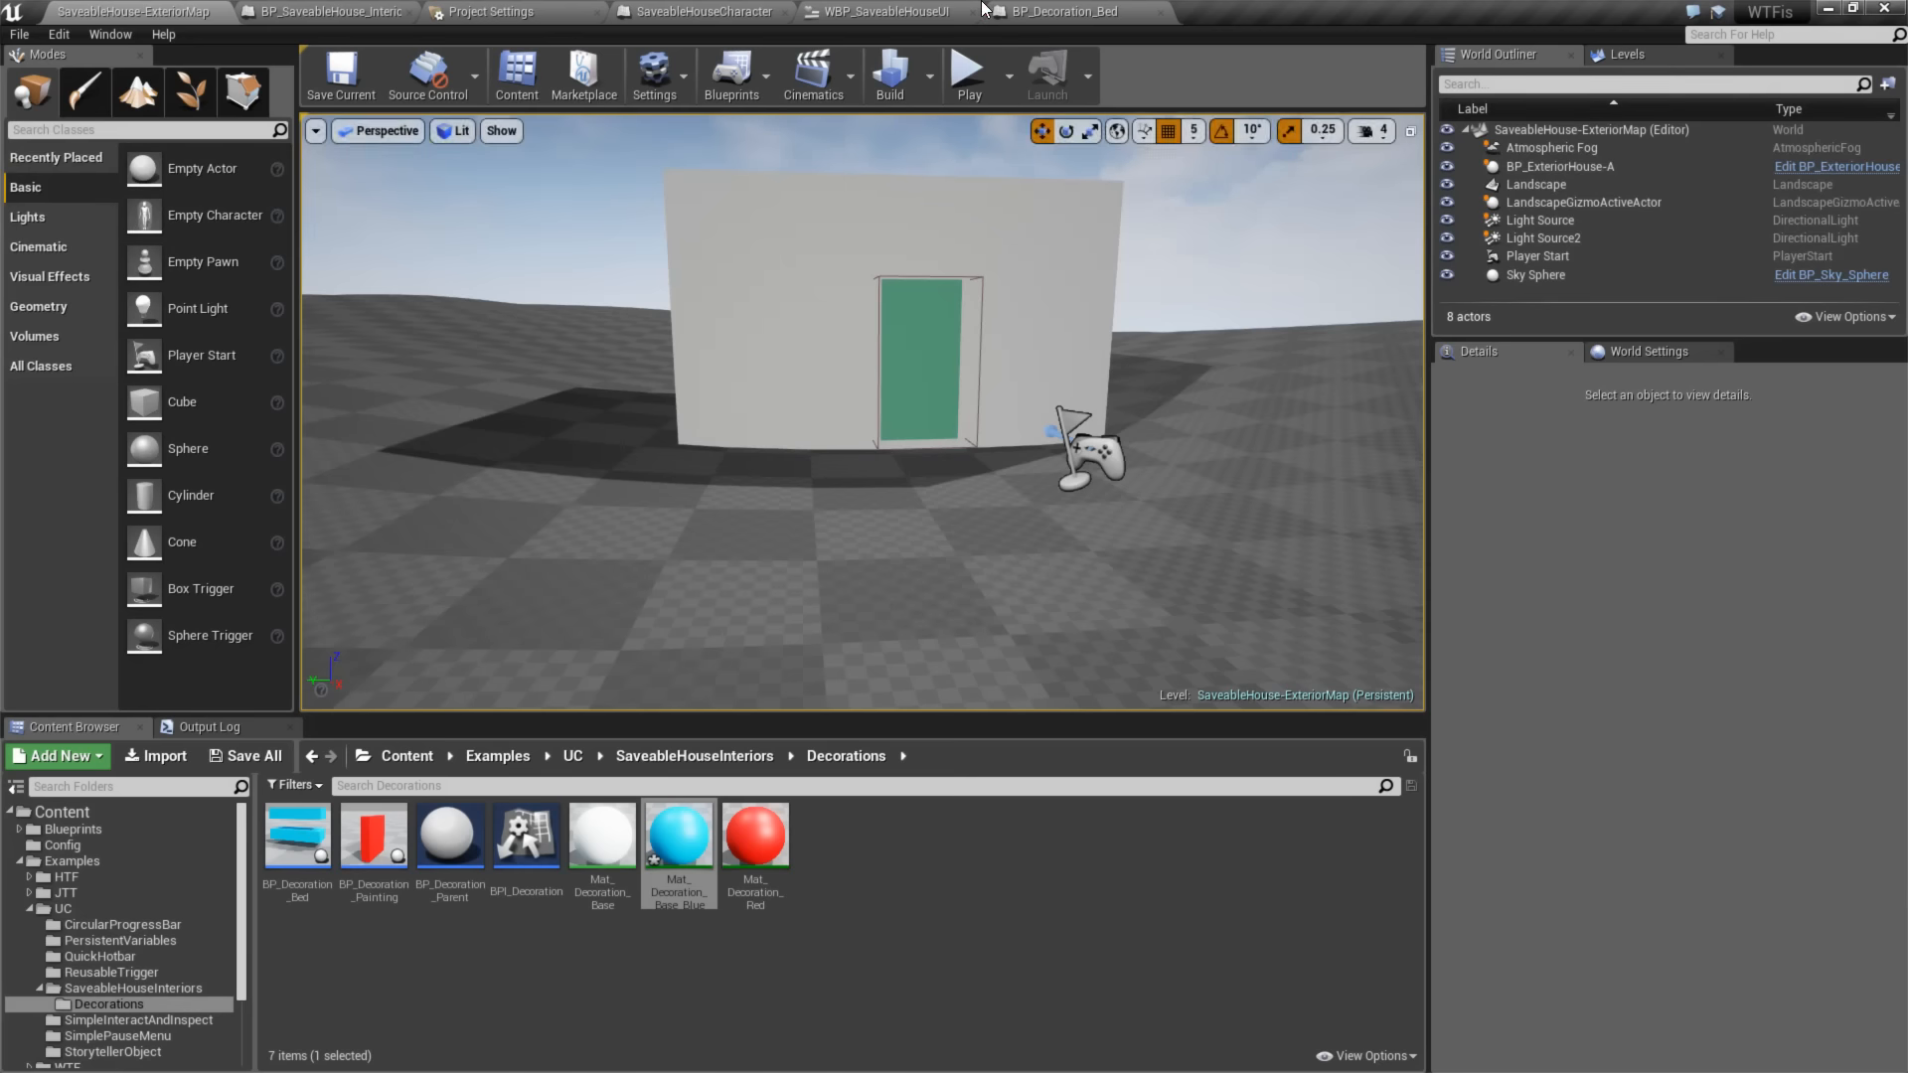
# - Play-test the exterior map, enter the house, spawn the bed and check its placement preview around the room
pyautogui.press('w')
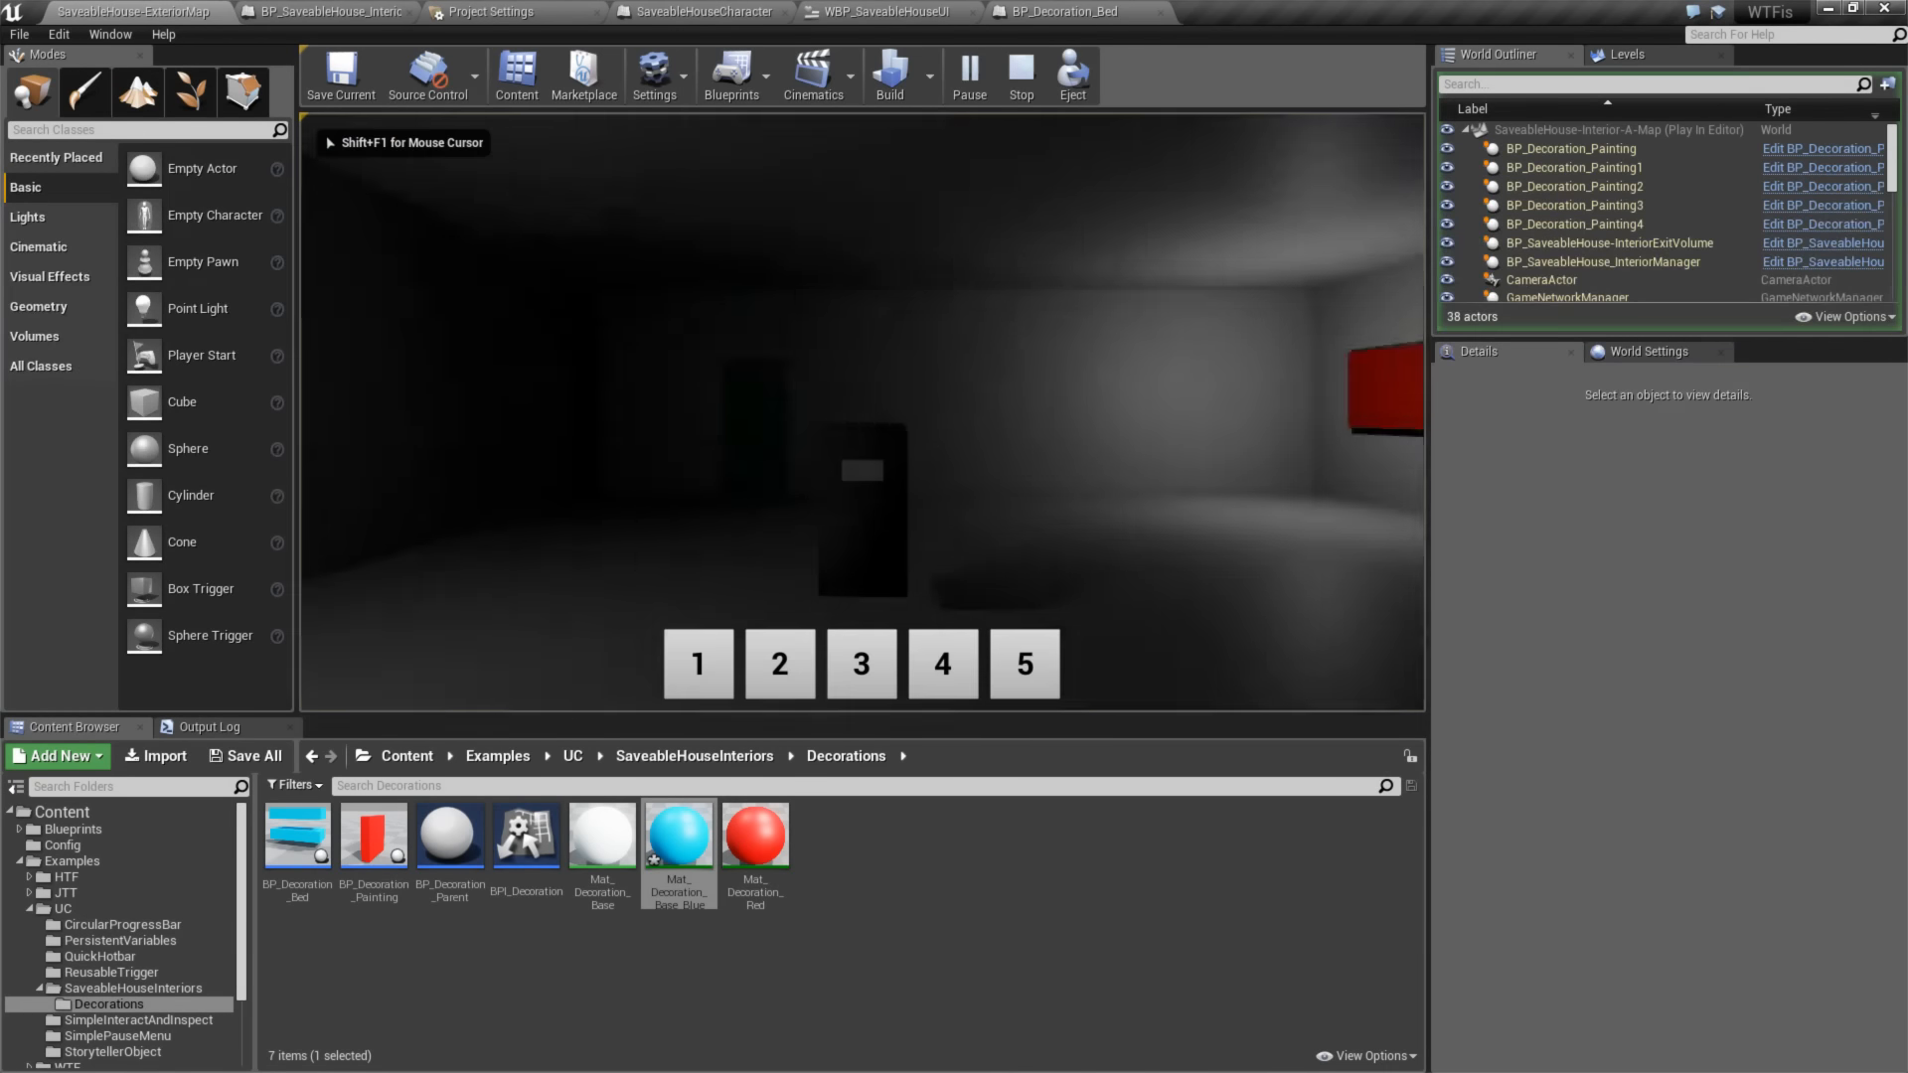
pyautogui.press('w')
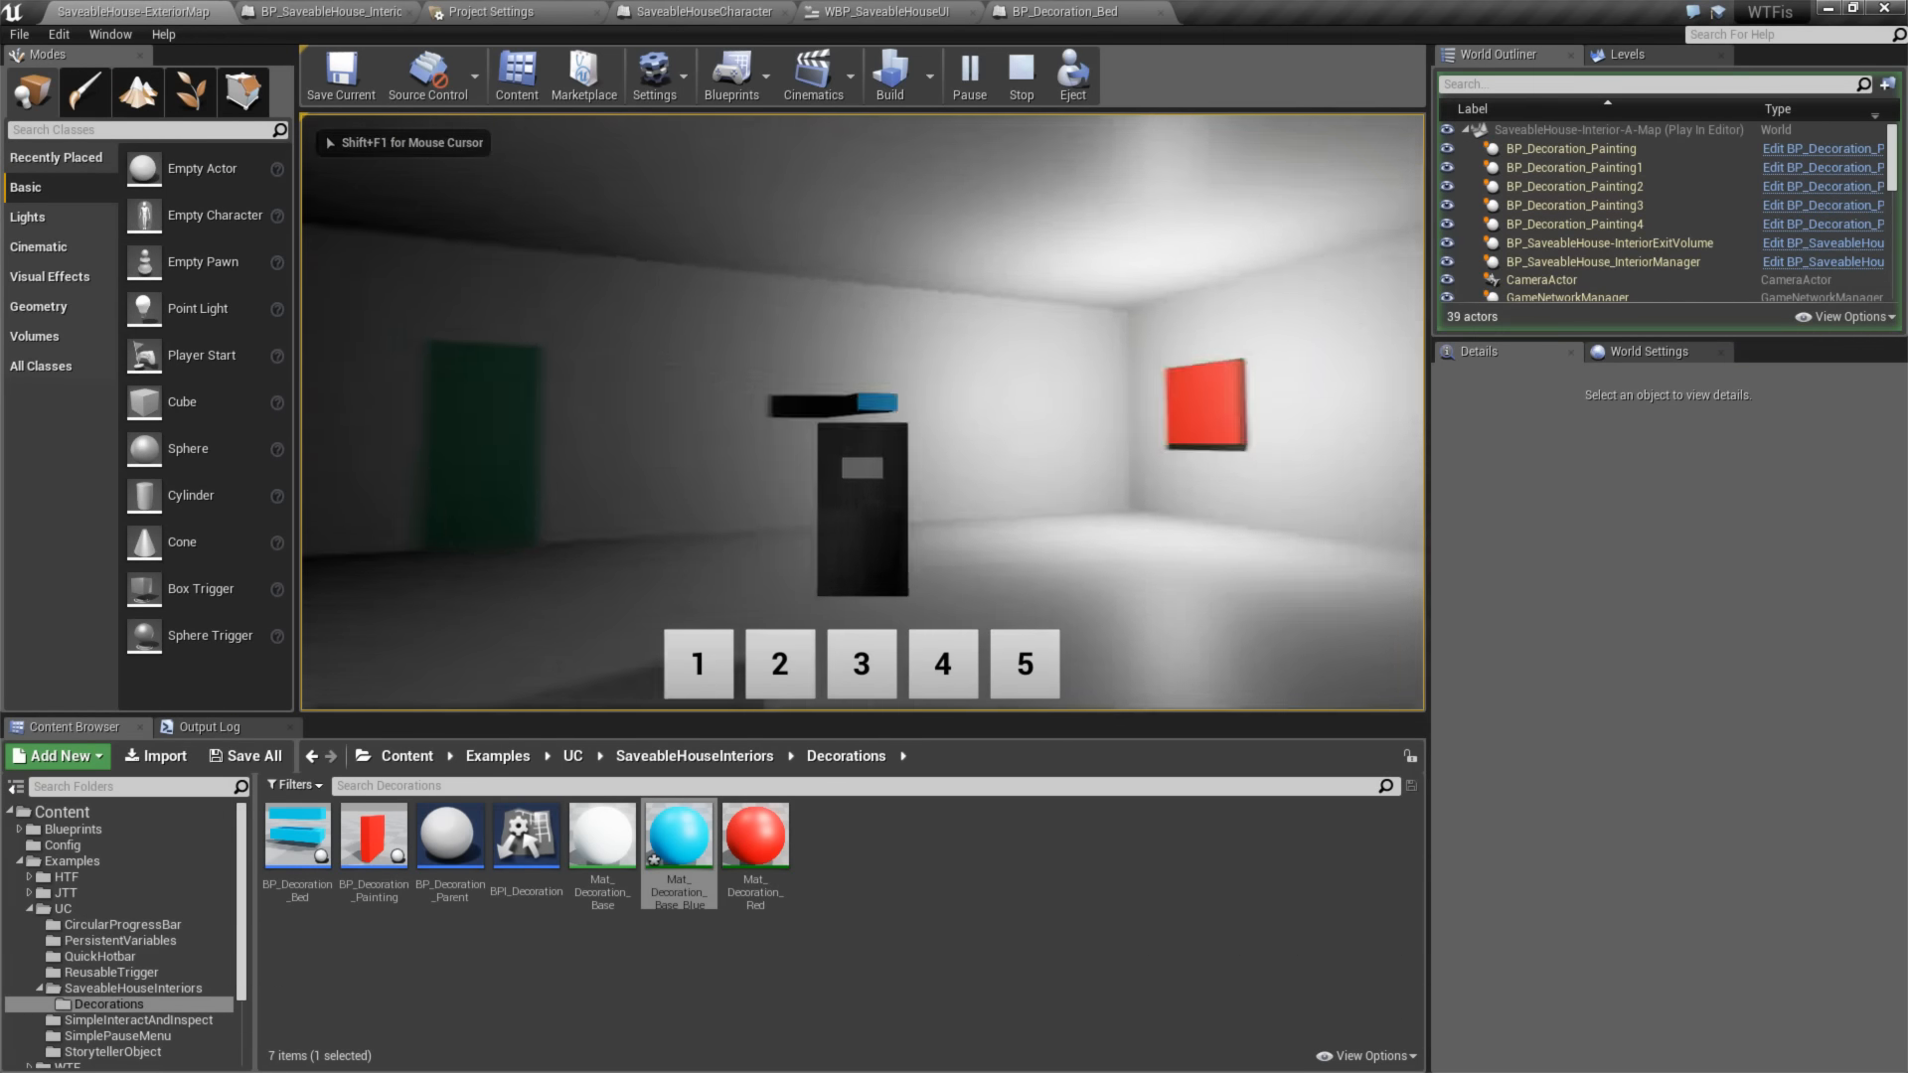
pyautogui.press('w')
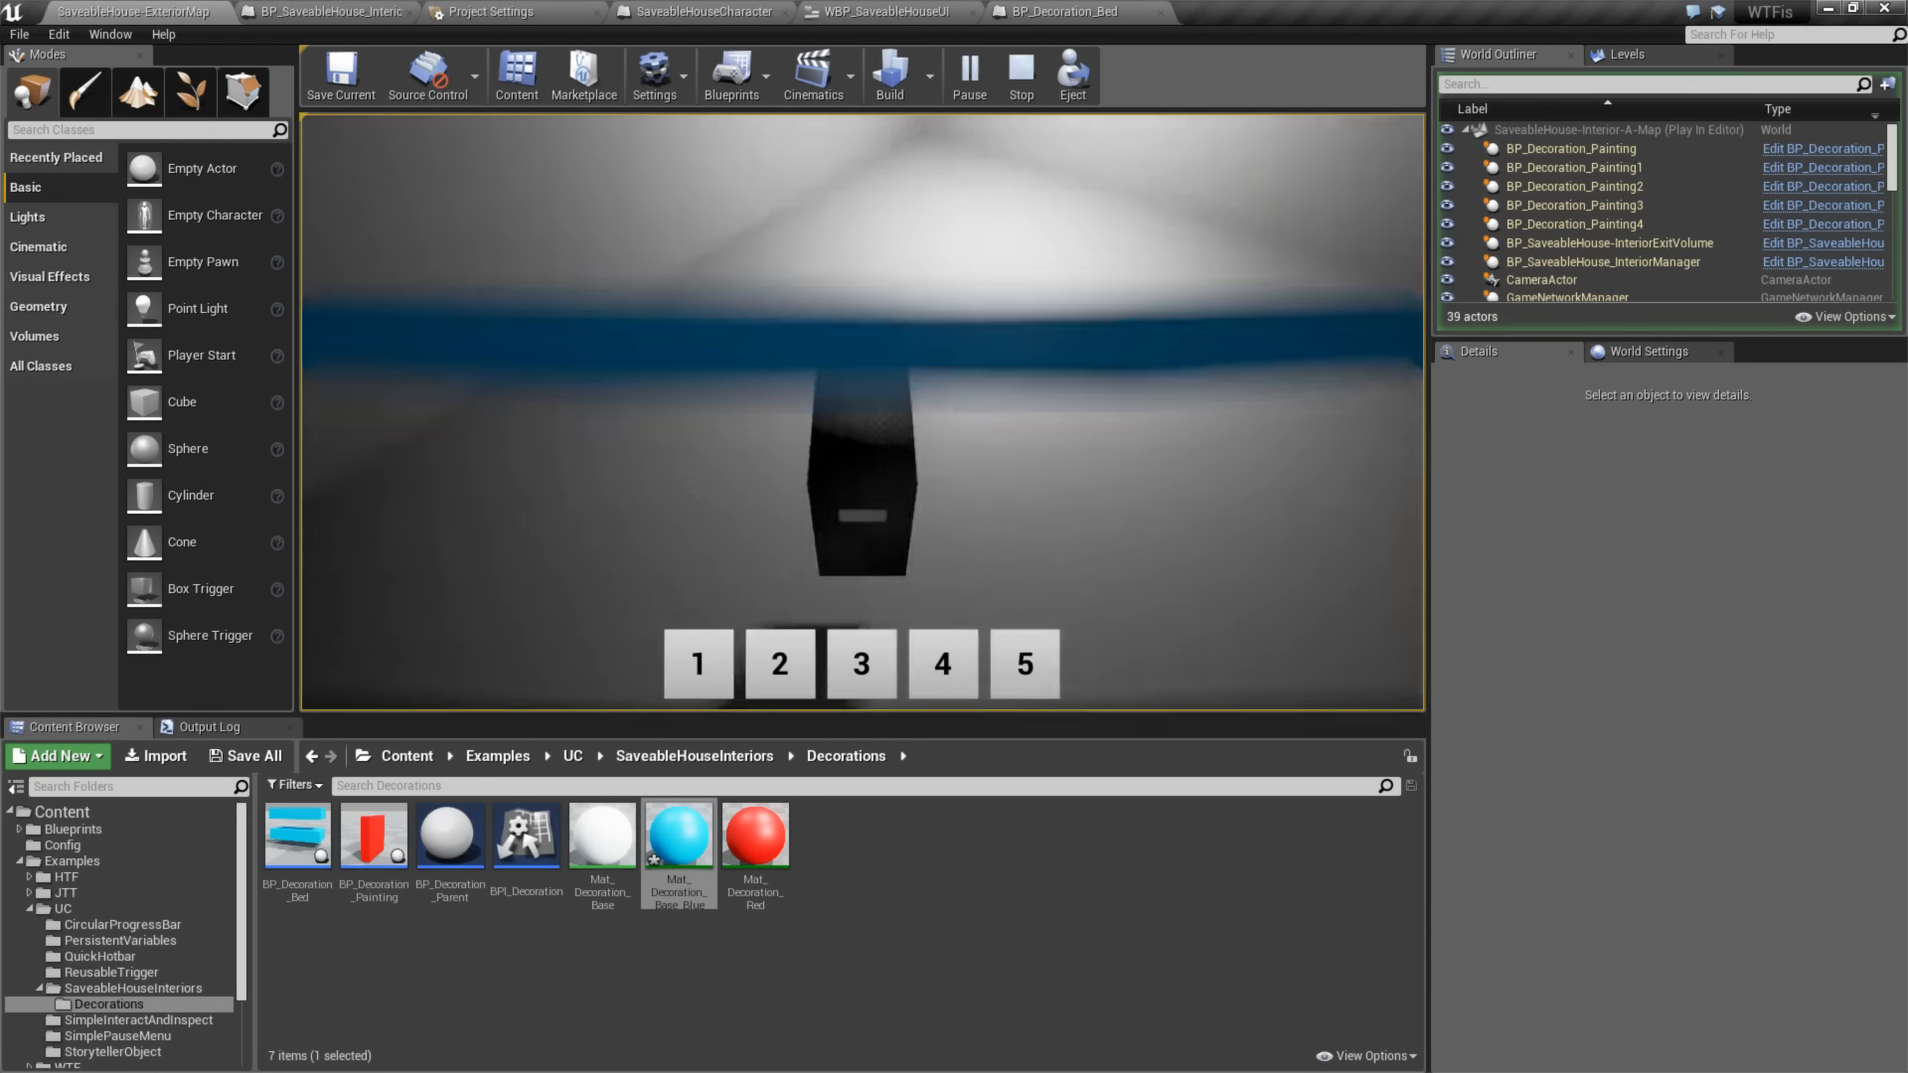
pyautogui.press('w')
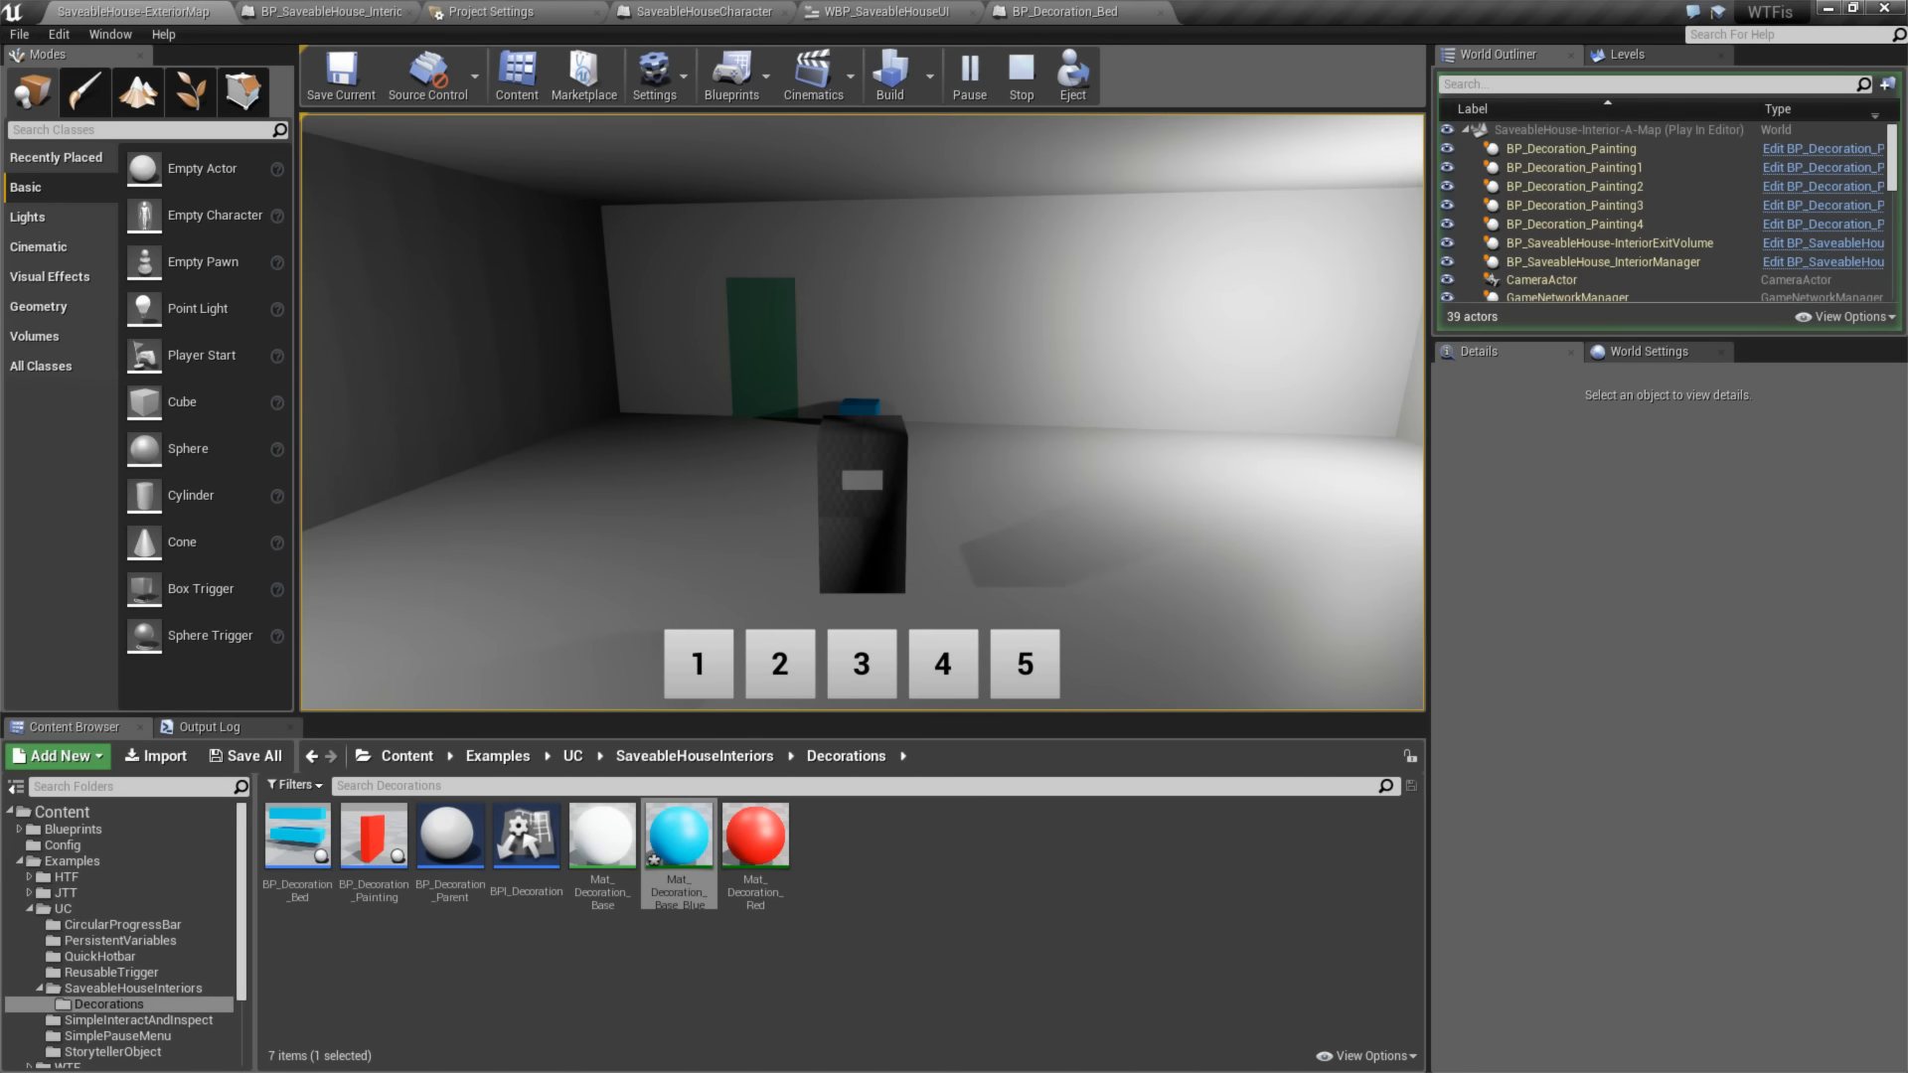
pyautogui.press('w')
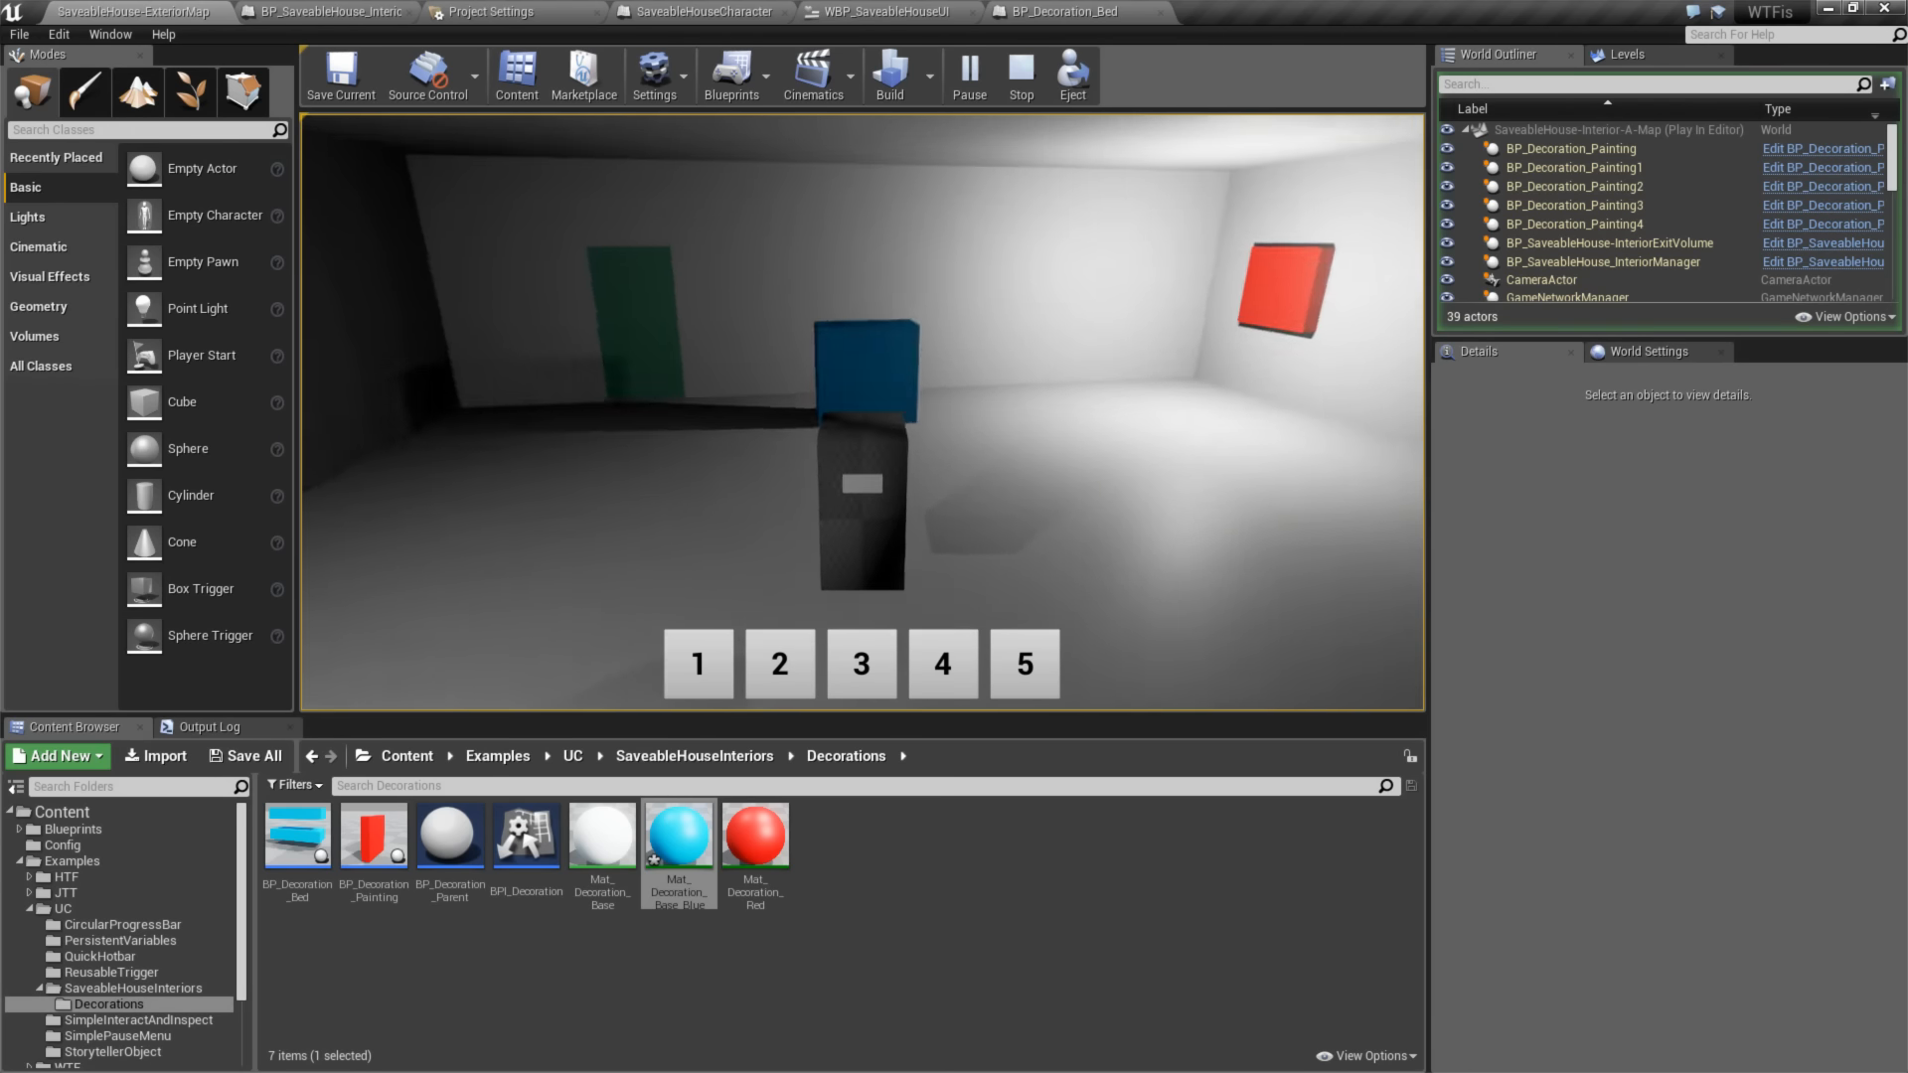
pyautogui.press('Escape')
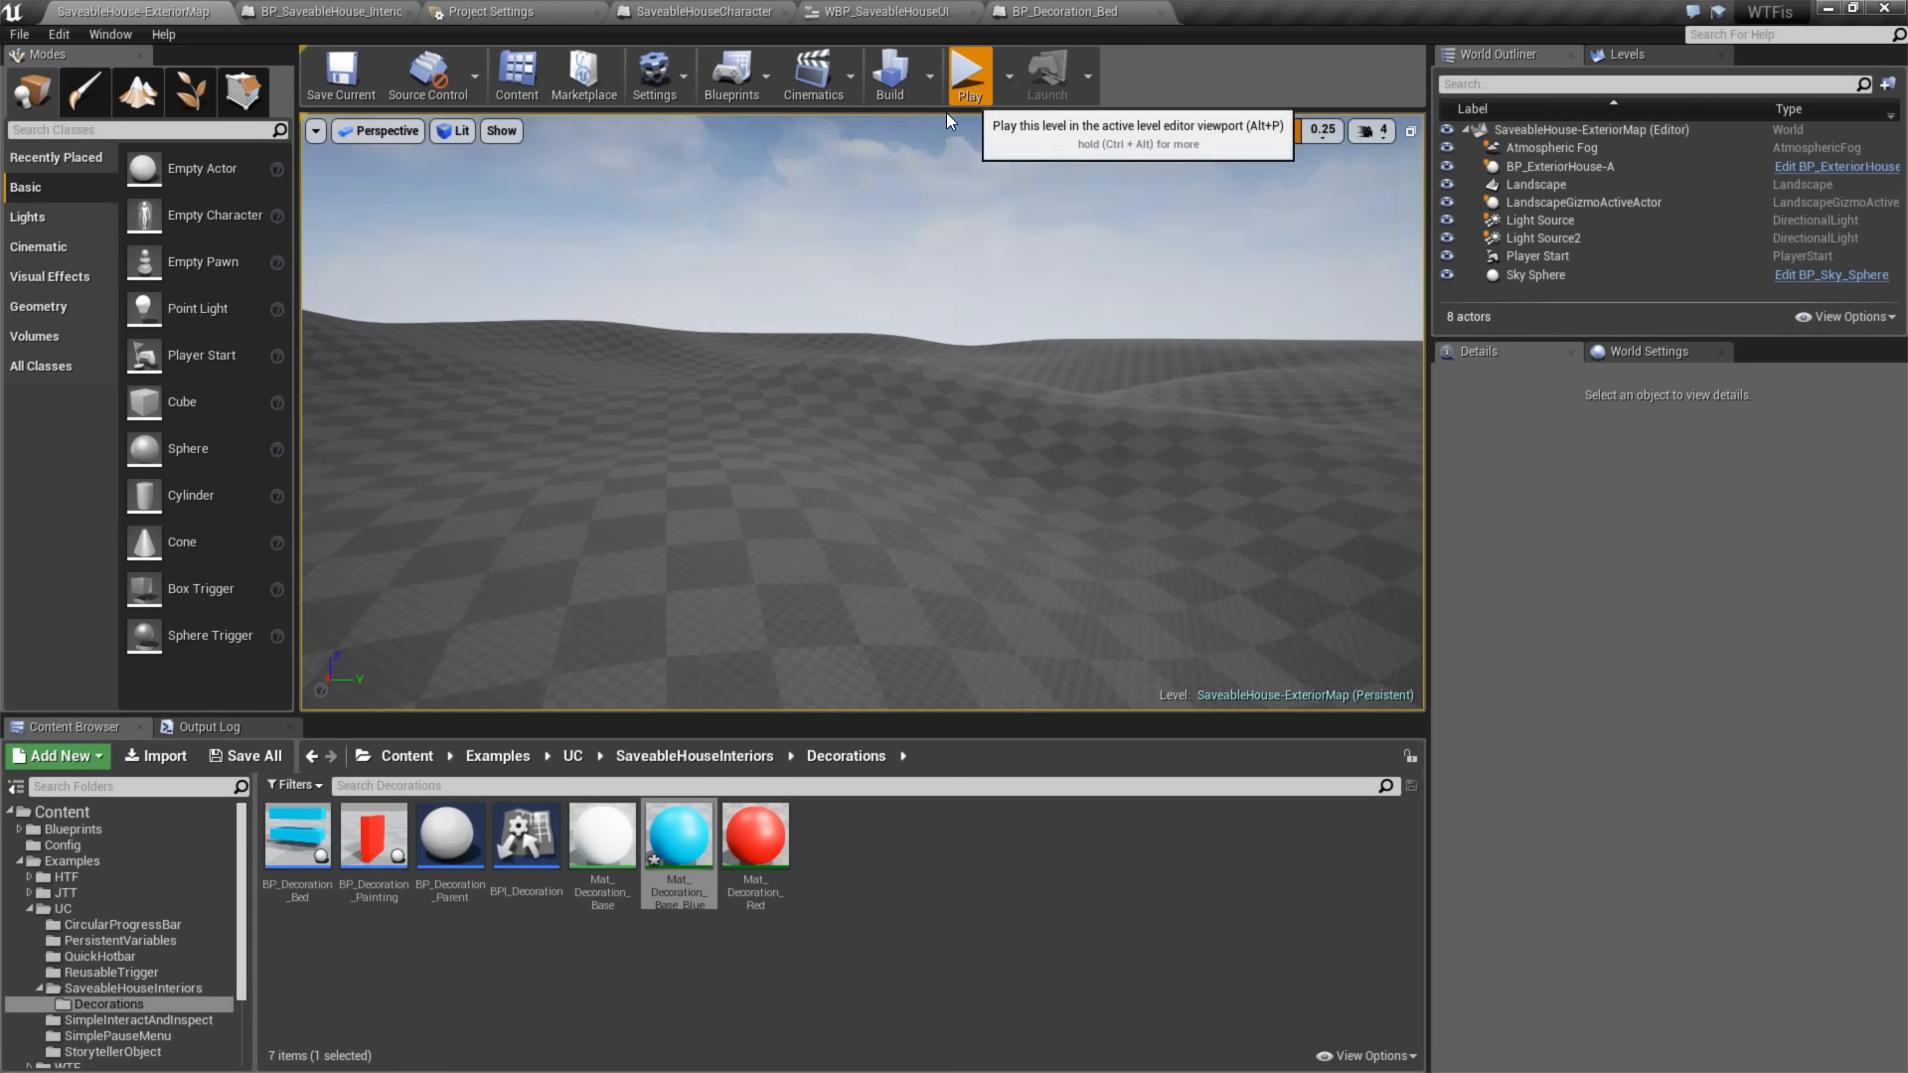
# - Replay the level, enter the house and check the orientation of the spawned bed against the walls
pyautogui.click(968, 72)
pyautogui.press('w')
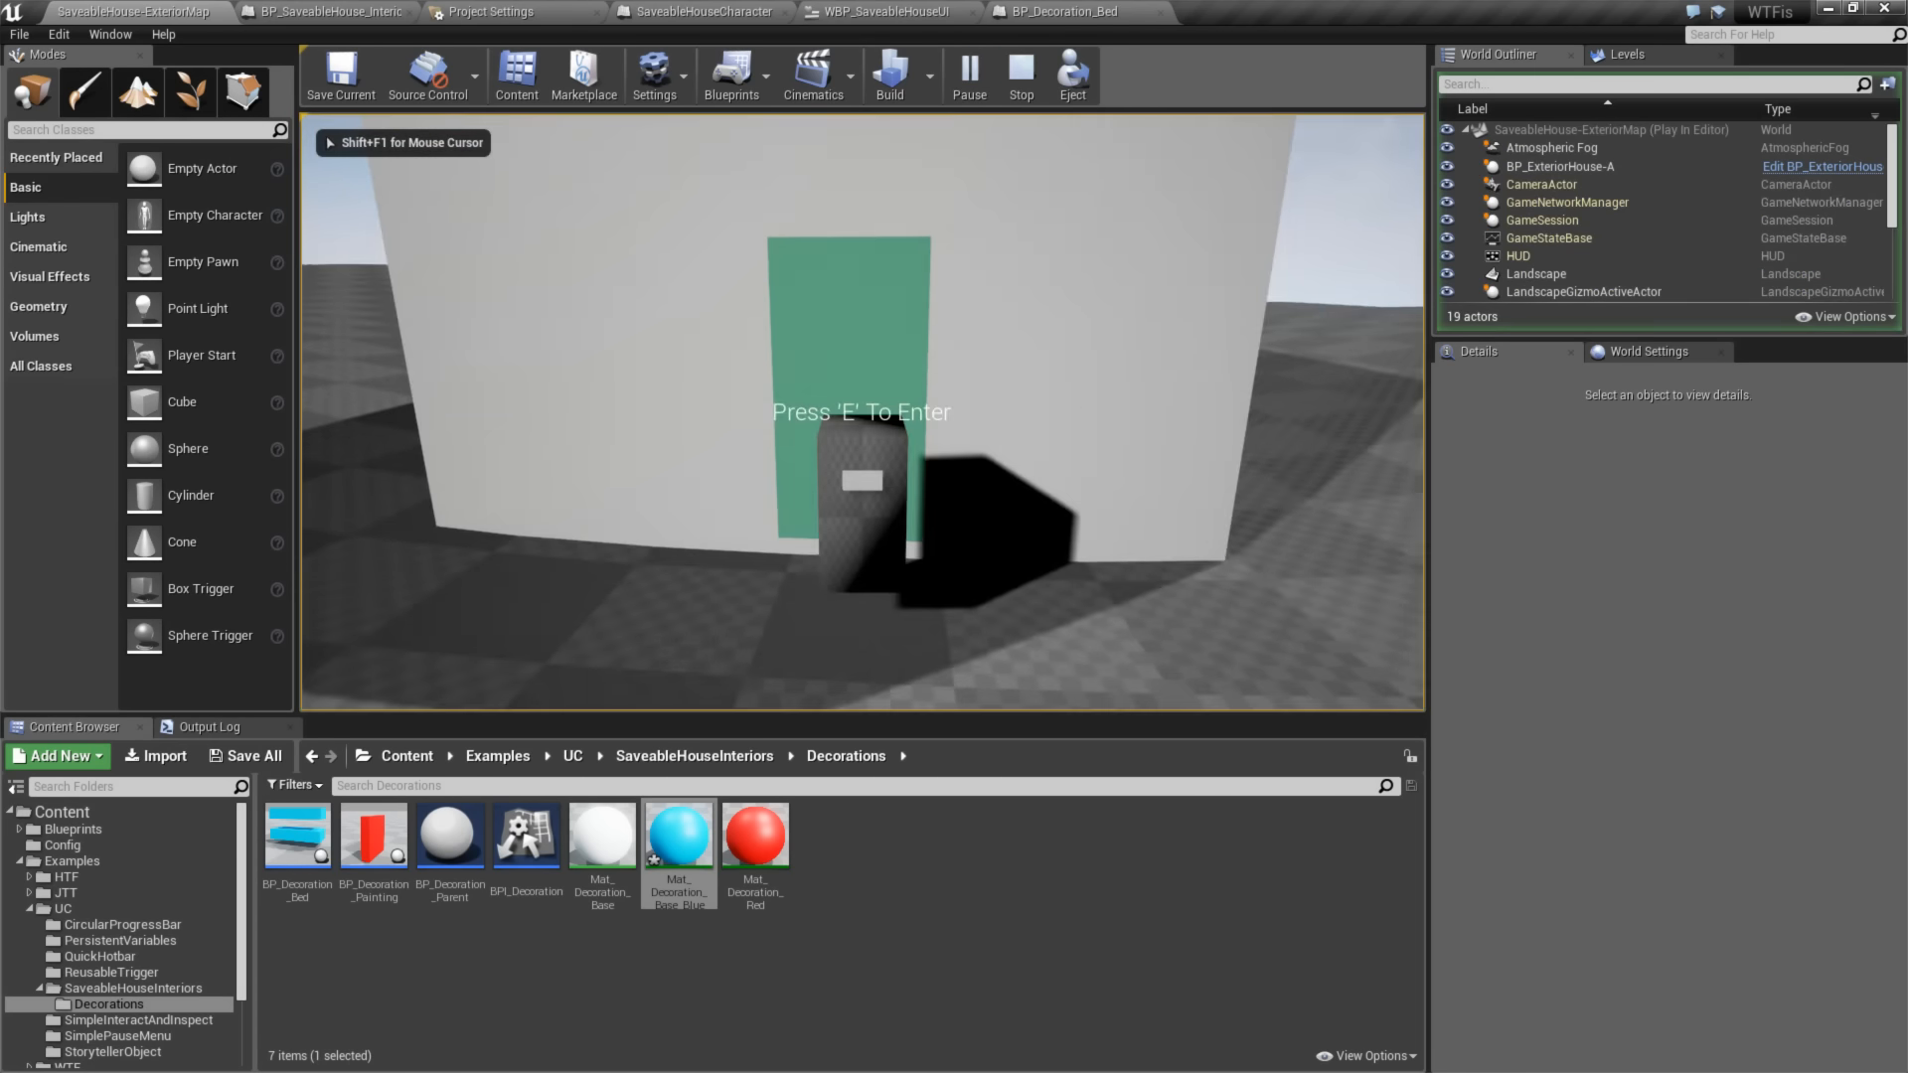
pyautogui.press('e')
pyautogui.press('1')
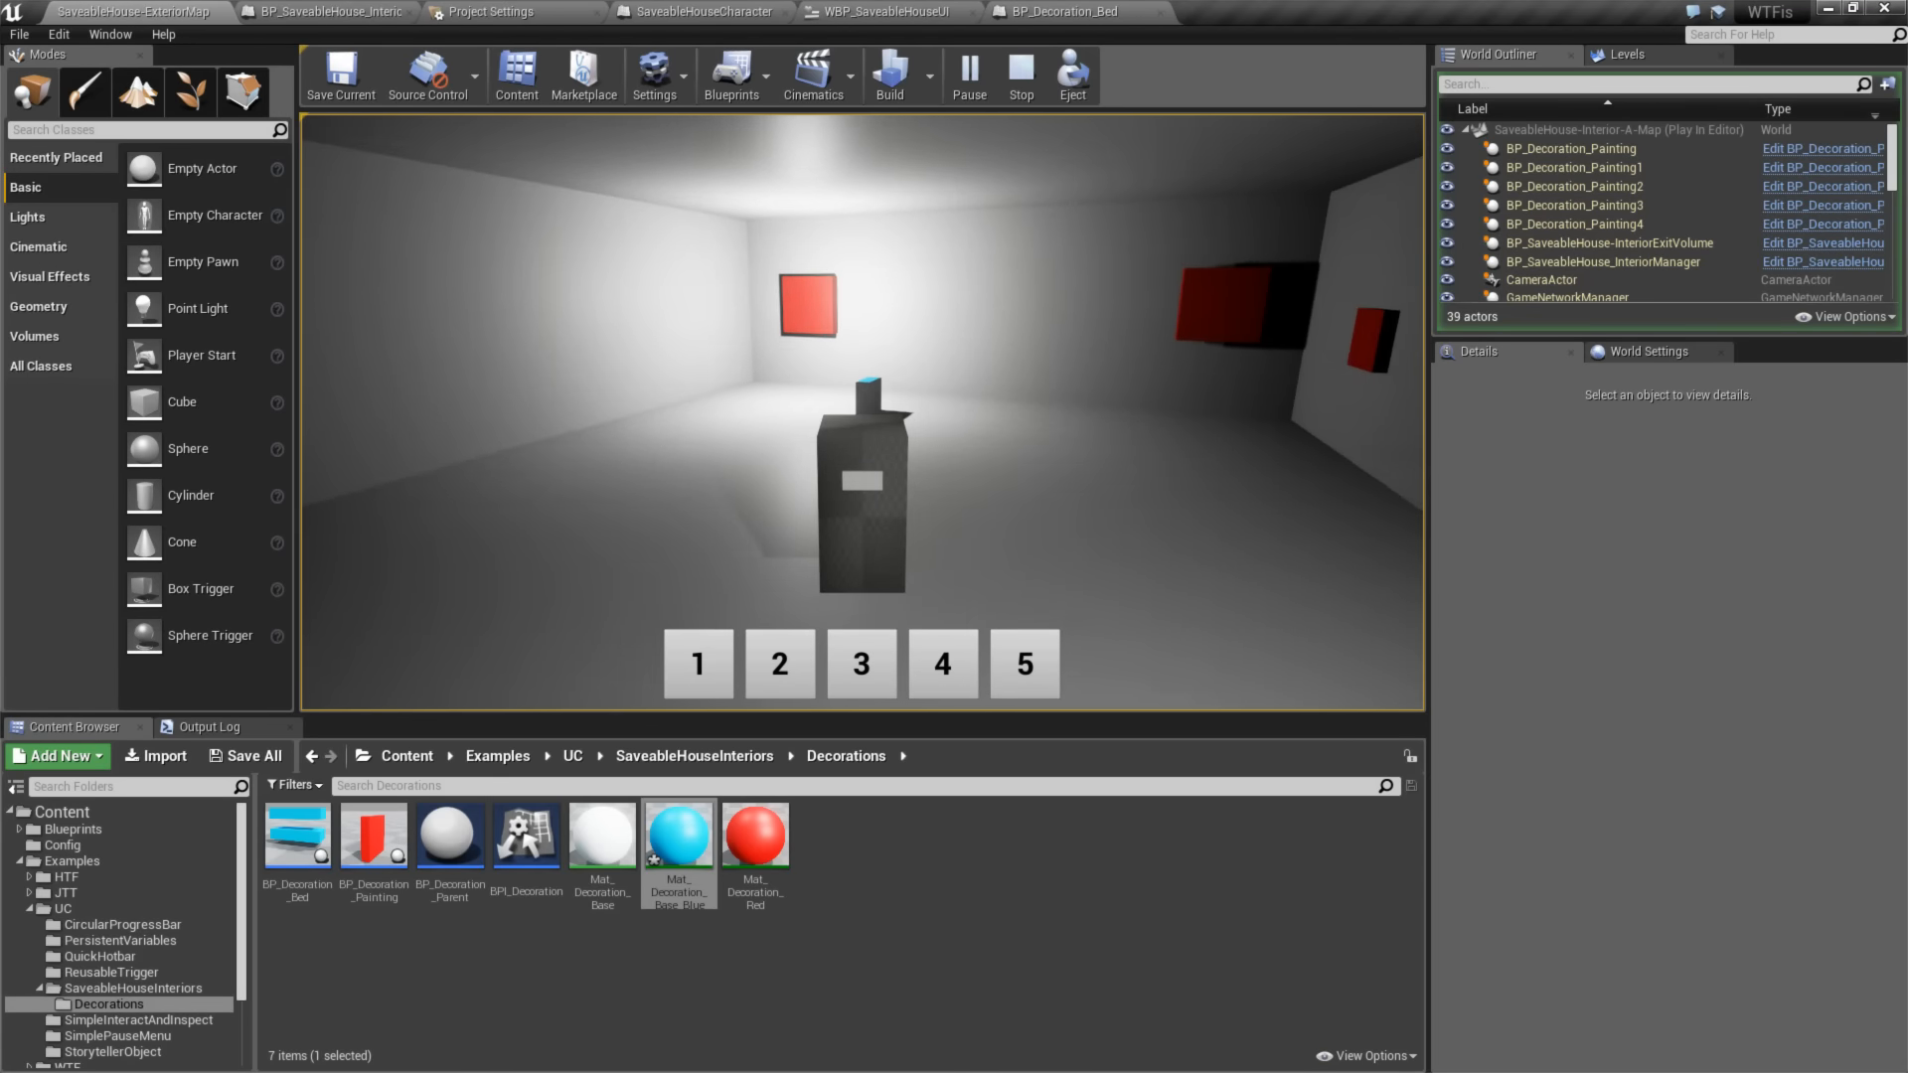
pyautogui.press('Escape')
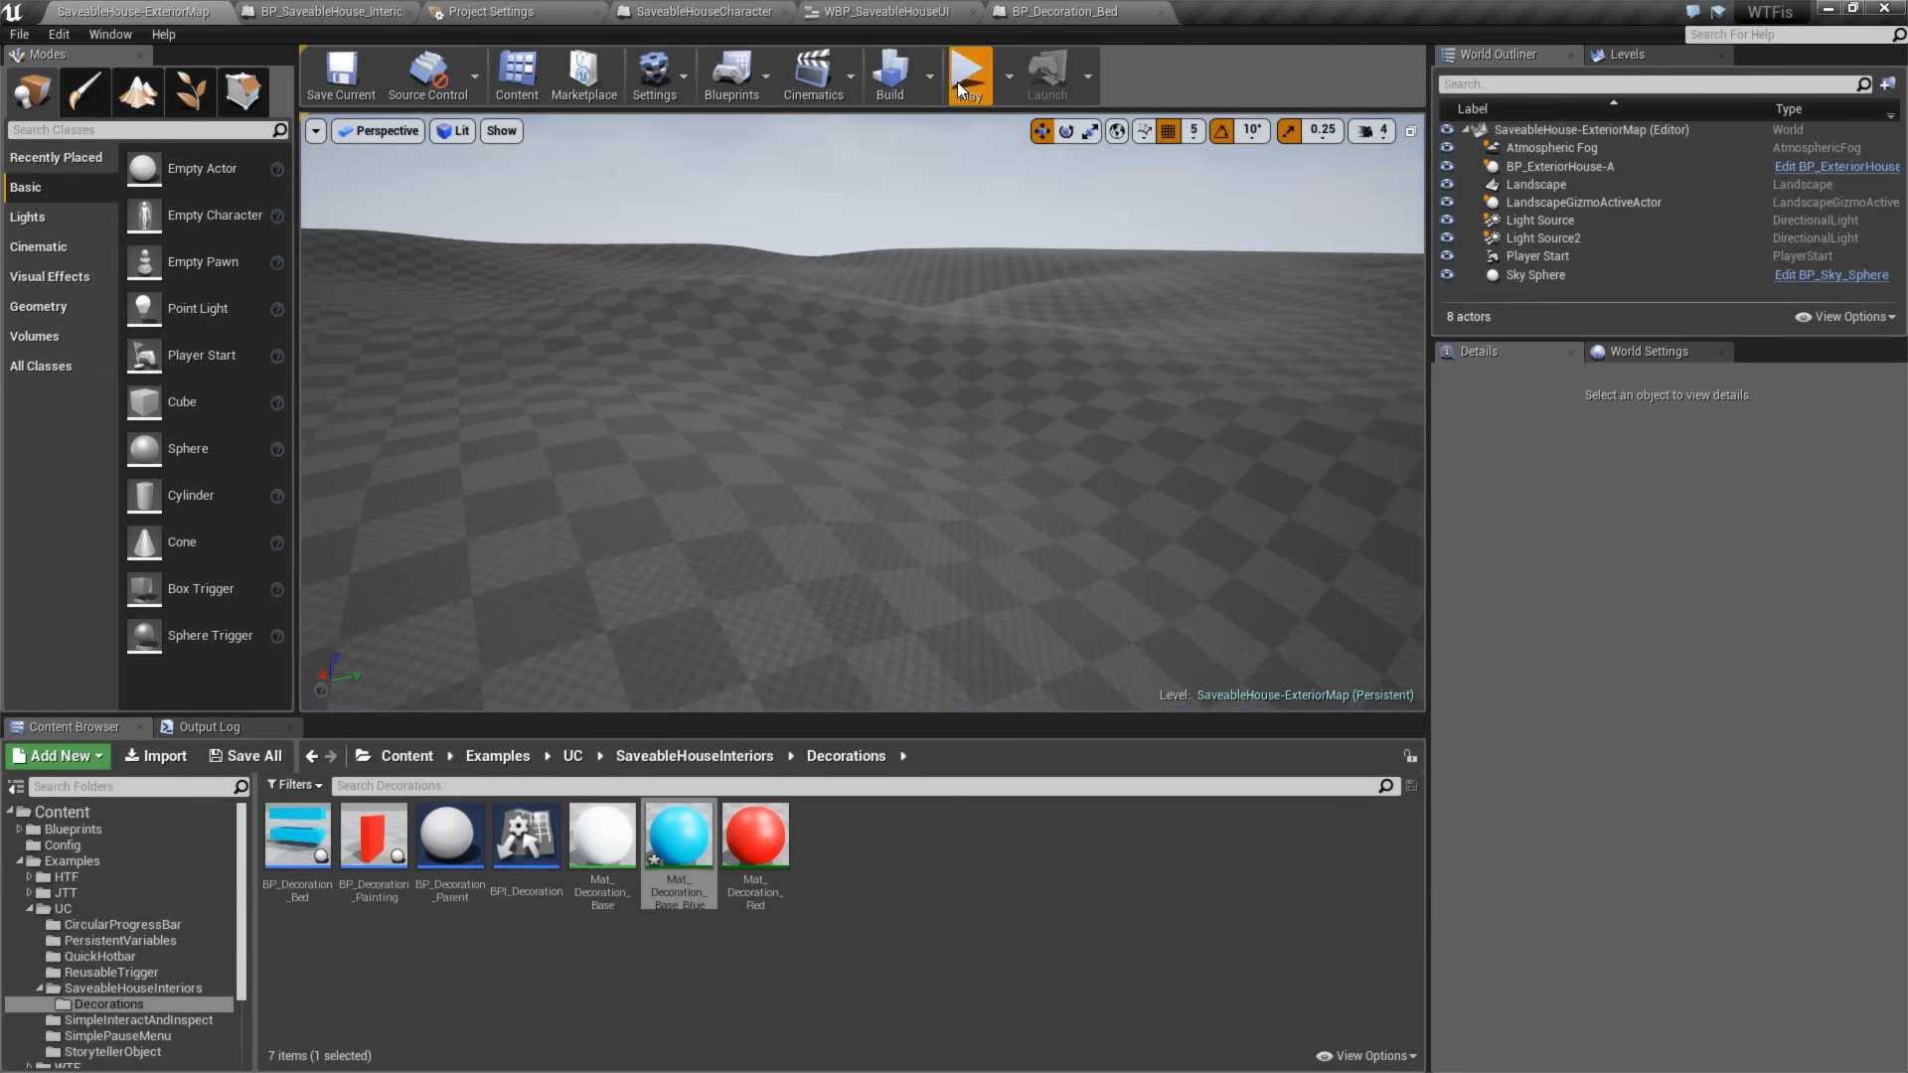
# - Run further play tests inside the house, comparing how the painting and bed decorations are oriented when spawned
pyautogui.click(957, 81)
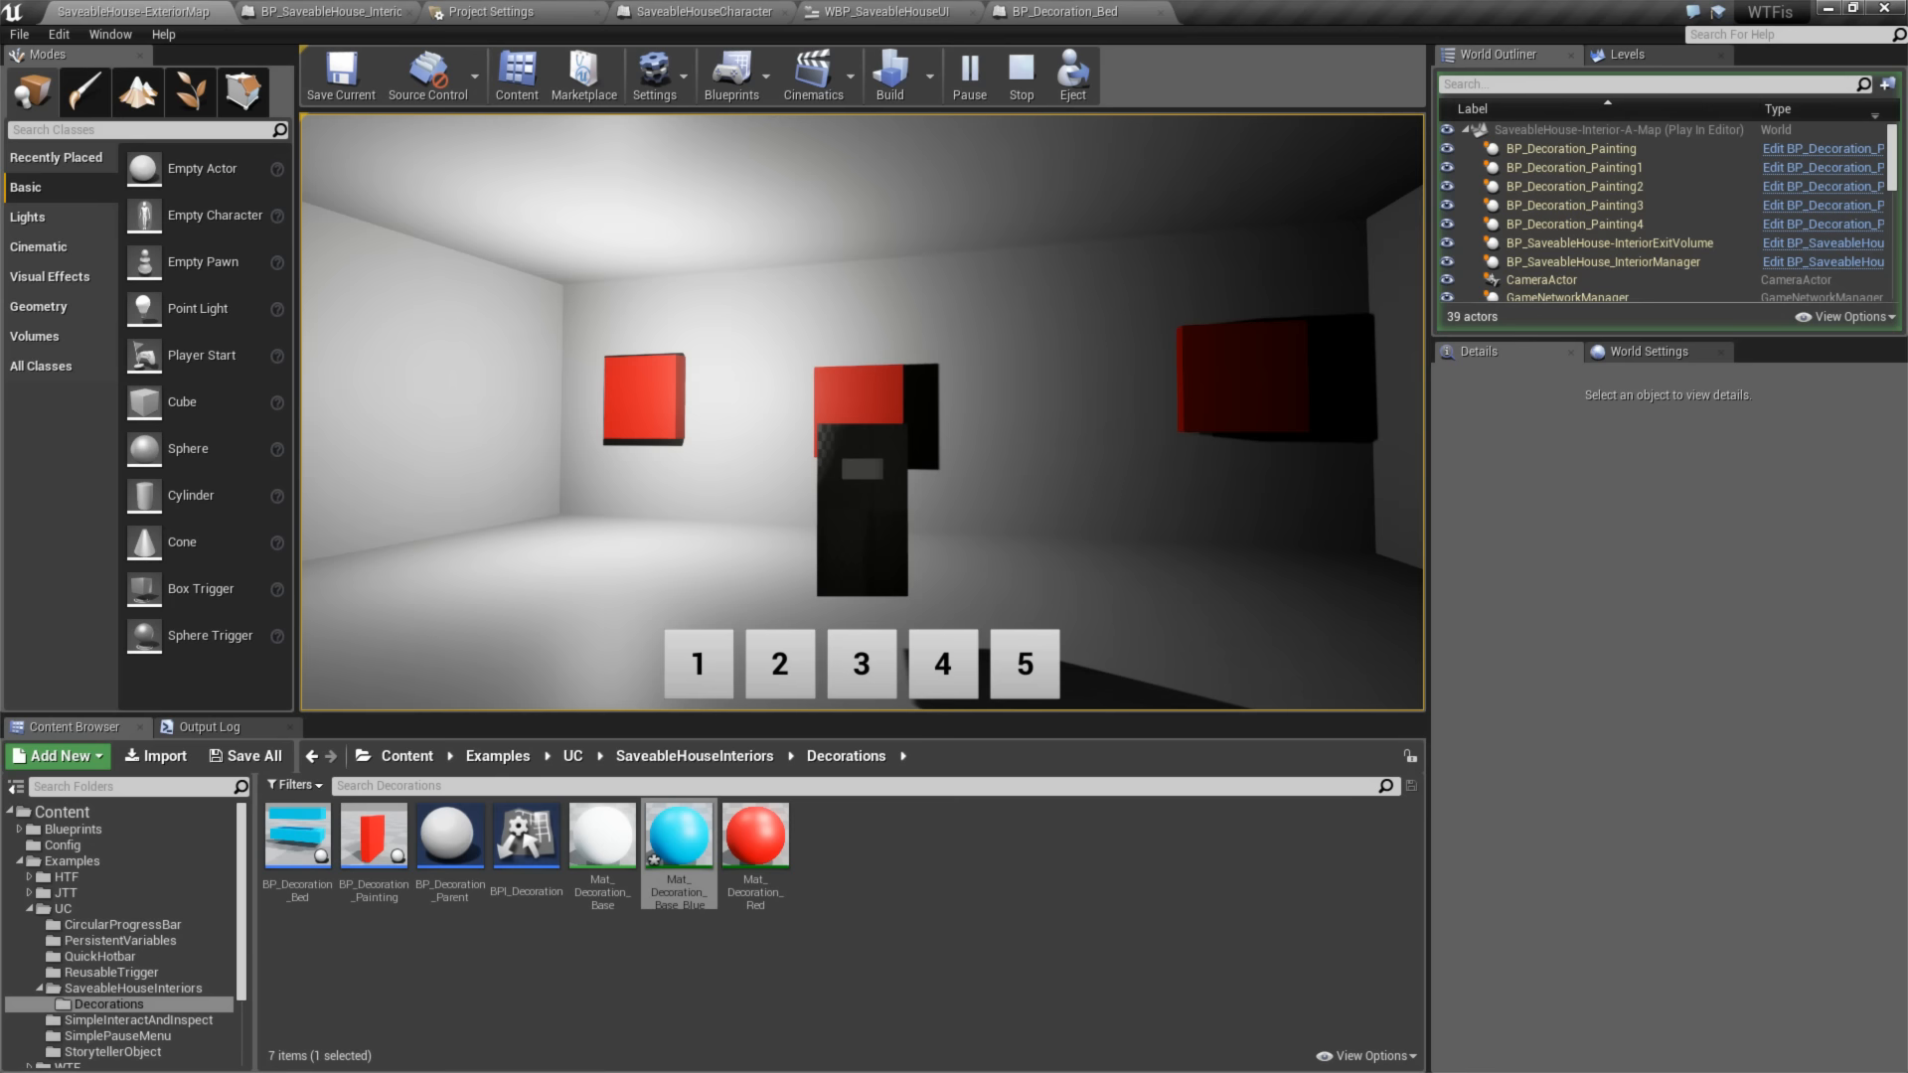
pyautogui.press('Escape')
pyautogui.rightClick(1248, 424)
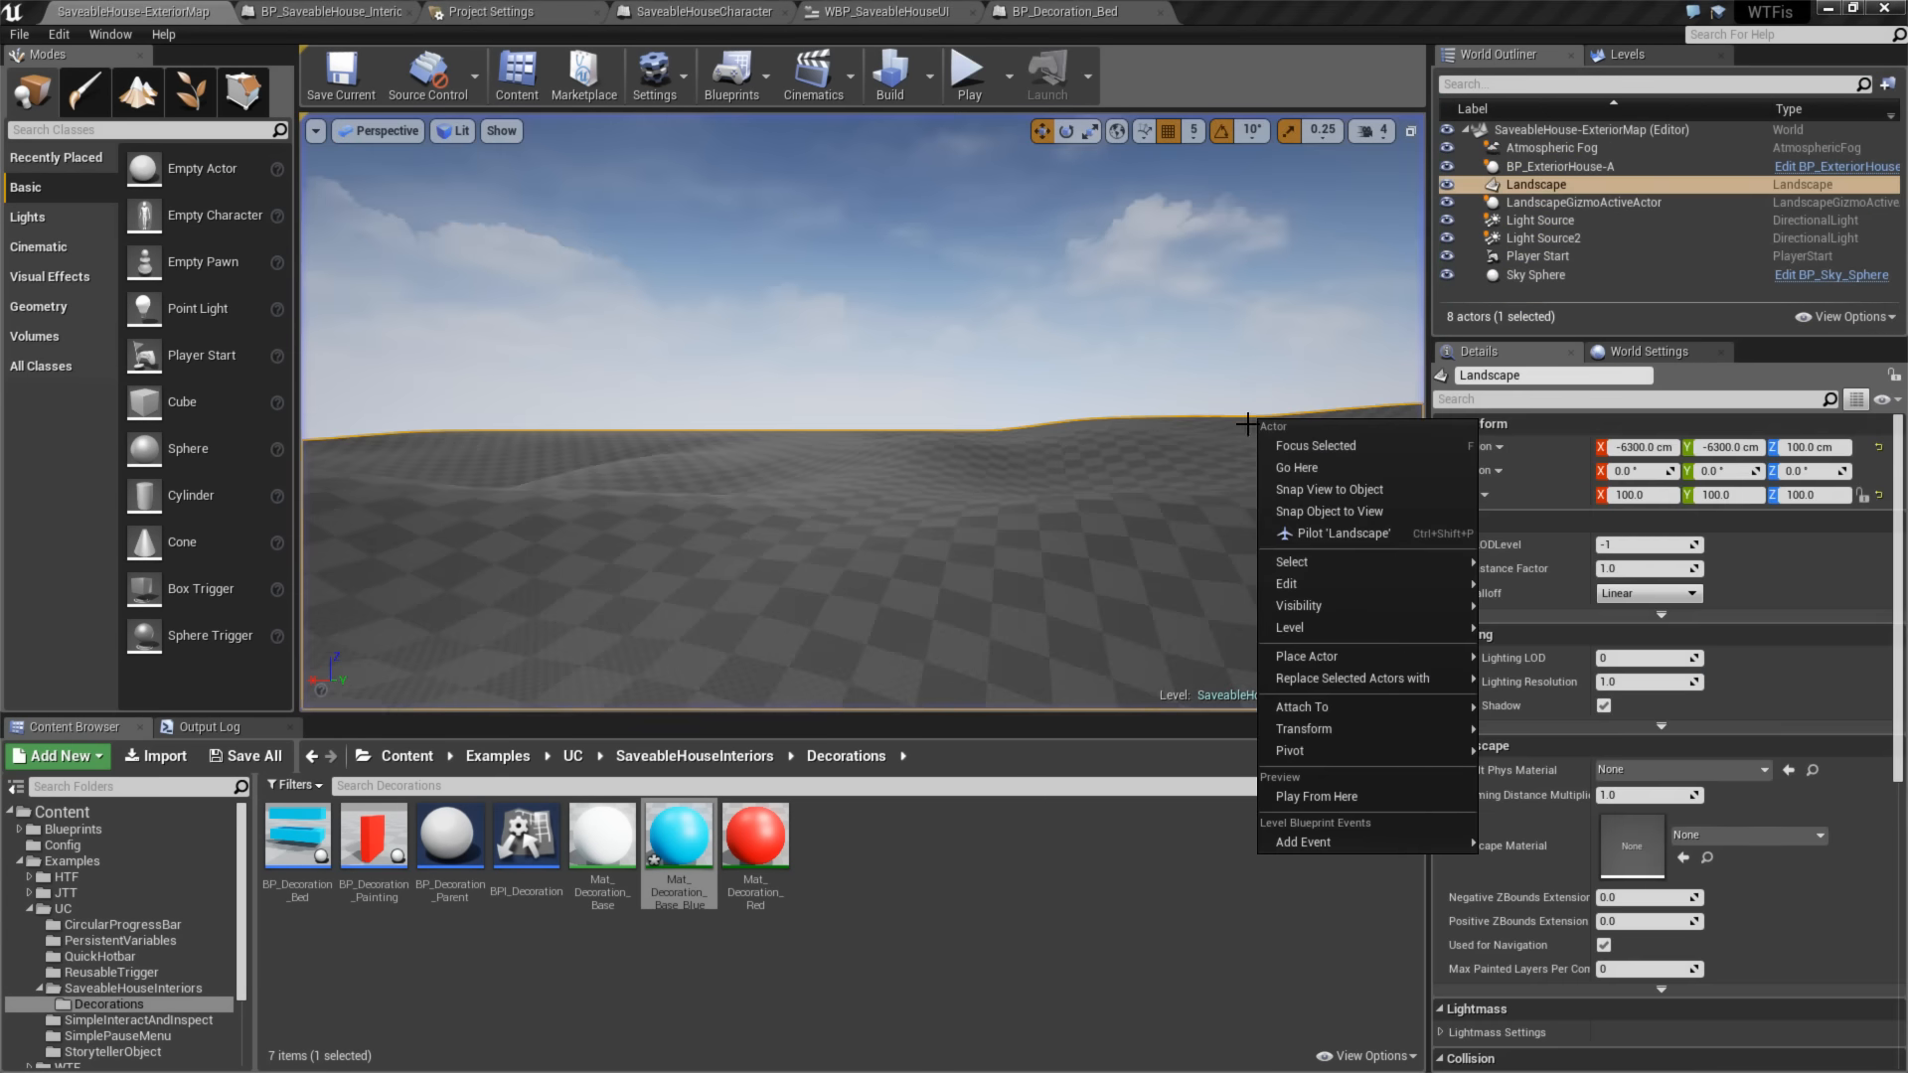
pyautogui.moveTo(1026, 451); pyautogui.dragTo(1009, 497, button='right')
pyautogui.click(969, 75)
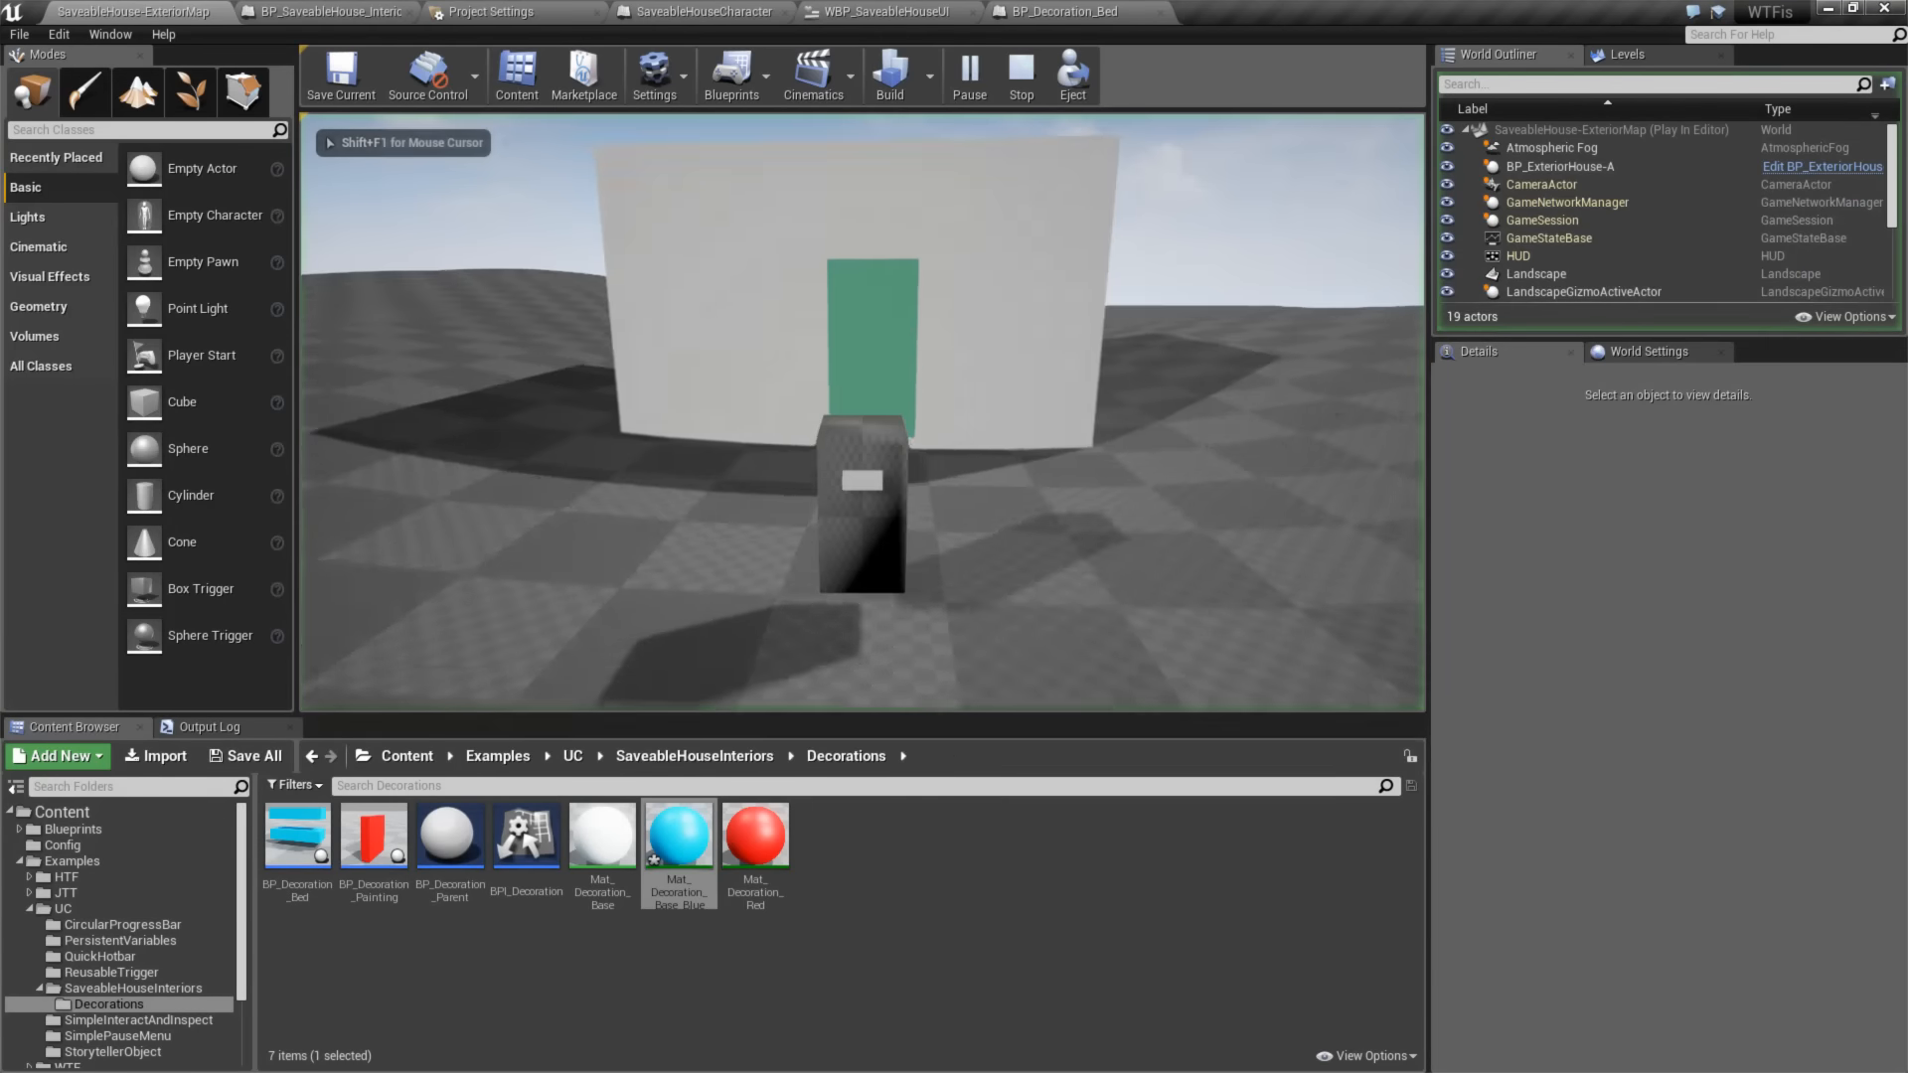
pyautogui.press('w')
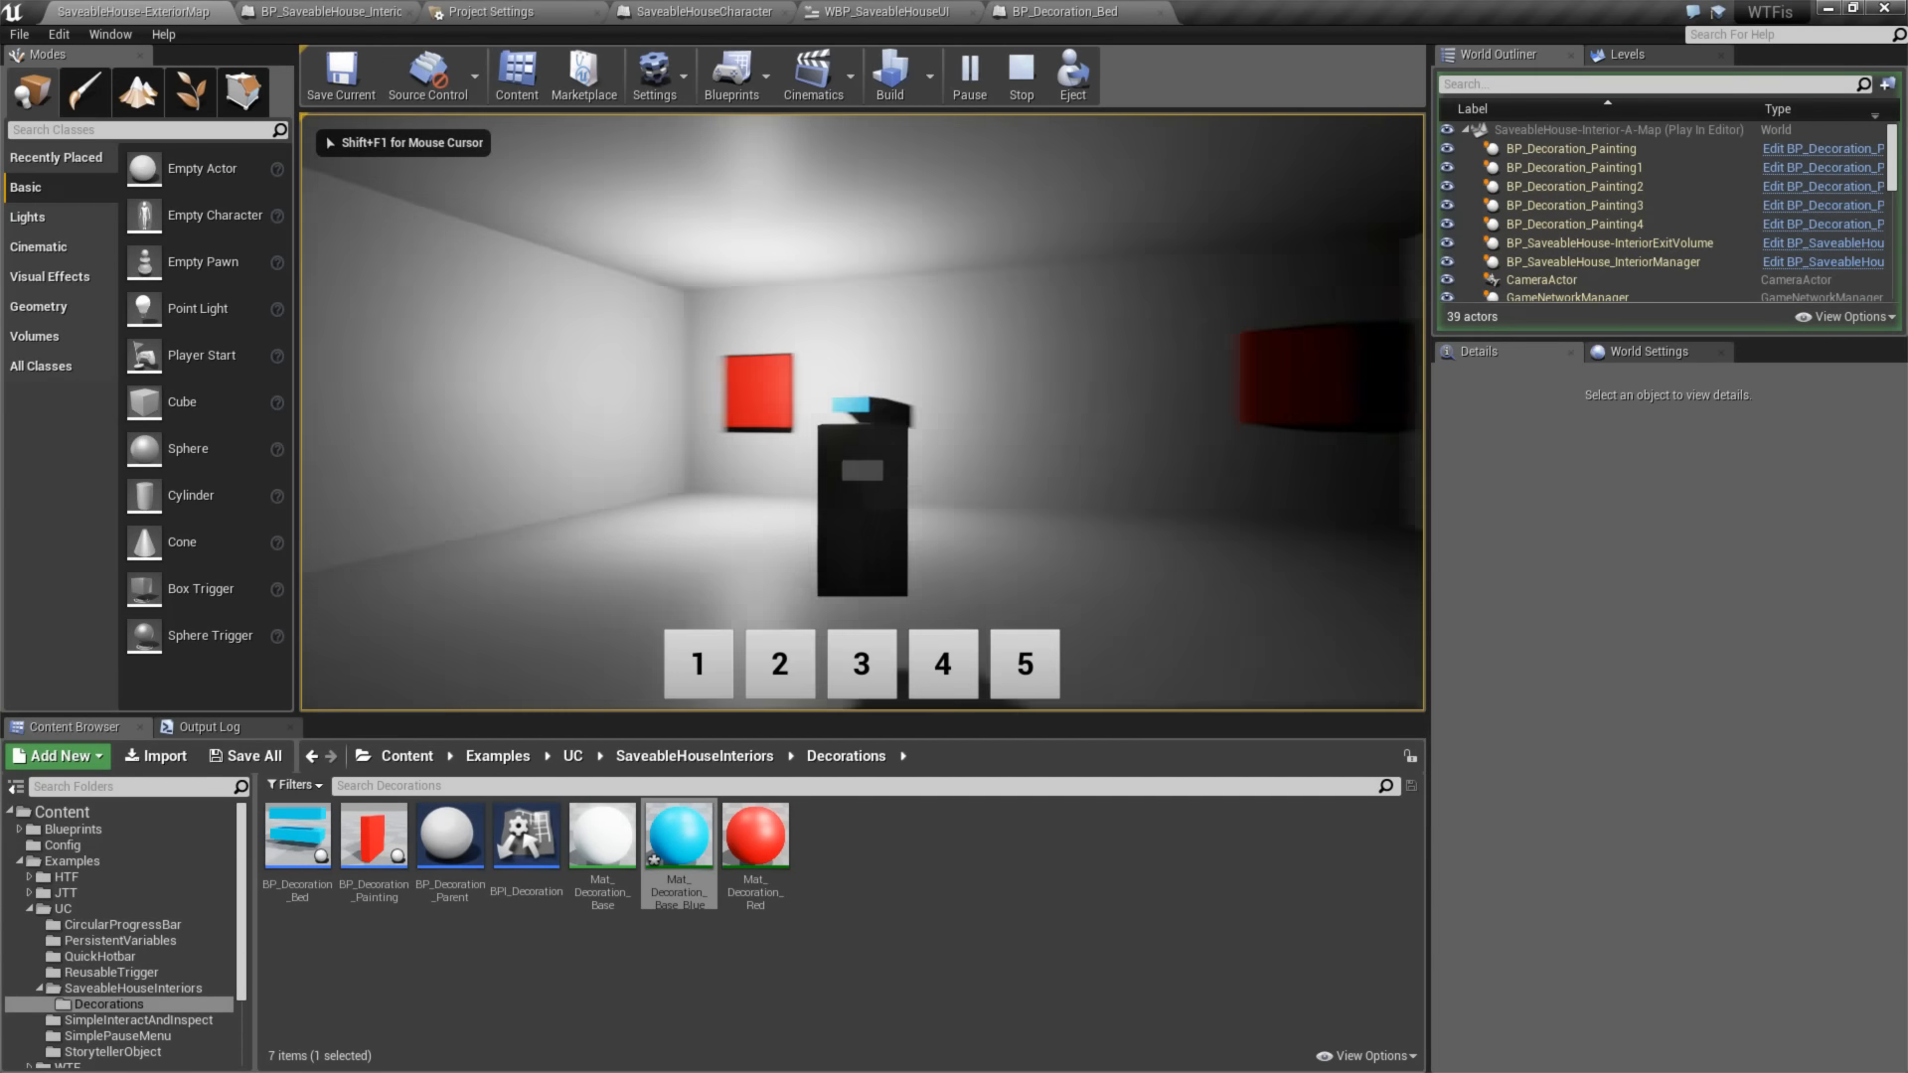
pyautogui.press('Escape')
# - Open the BP_Decoration_Painting blueprint, examine its material and glow logic, and compile and save it
pyautogui.doubleClick(372, 837)
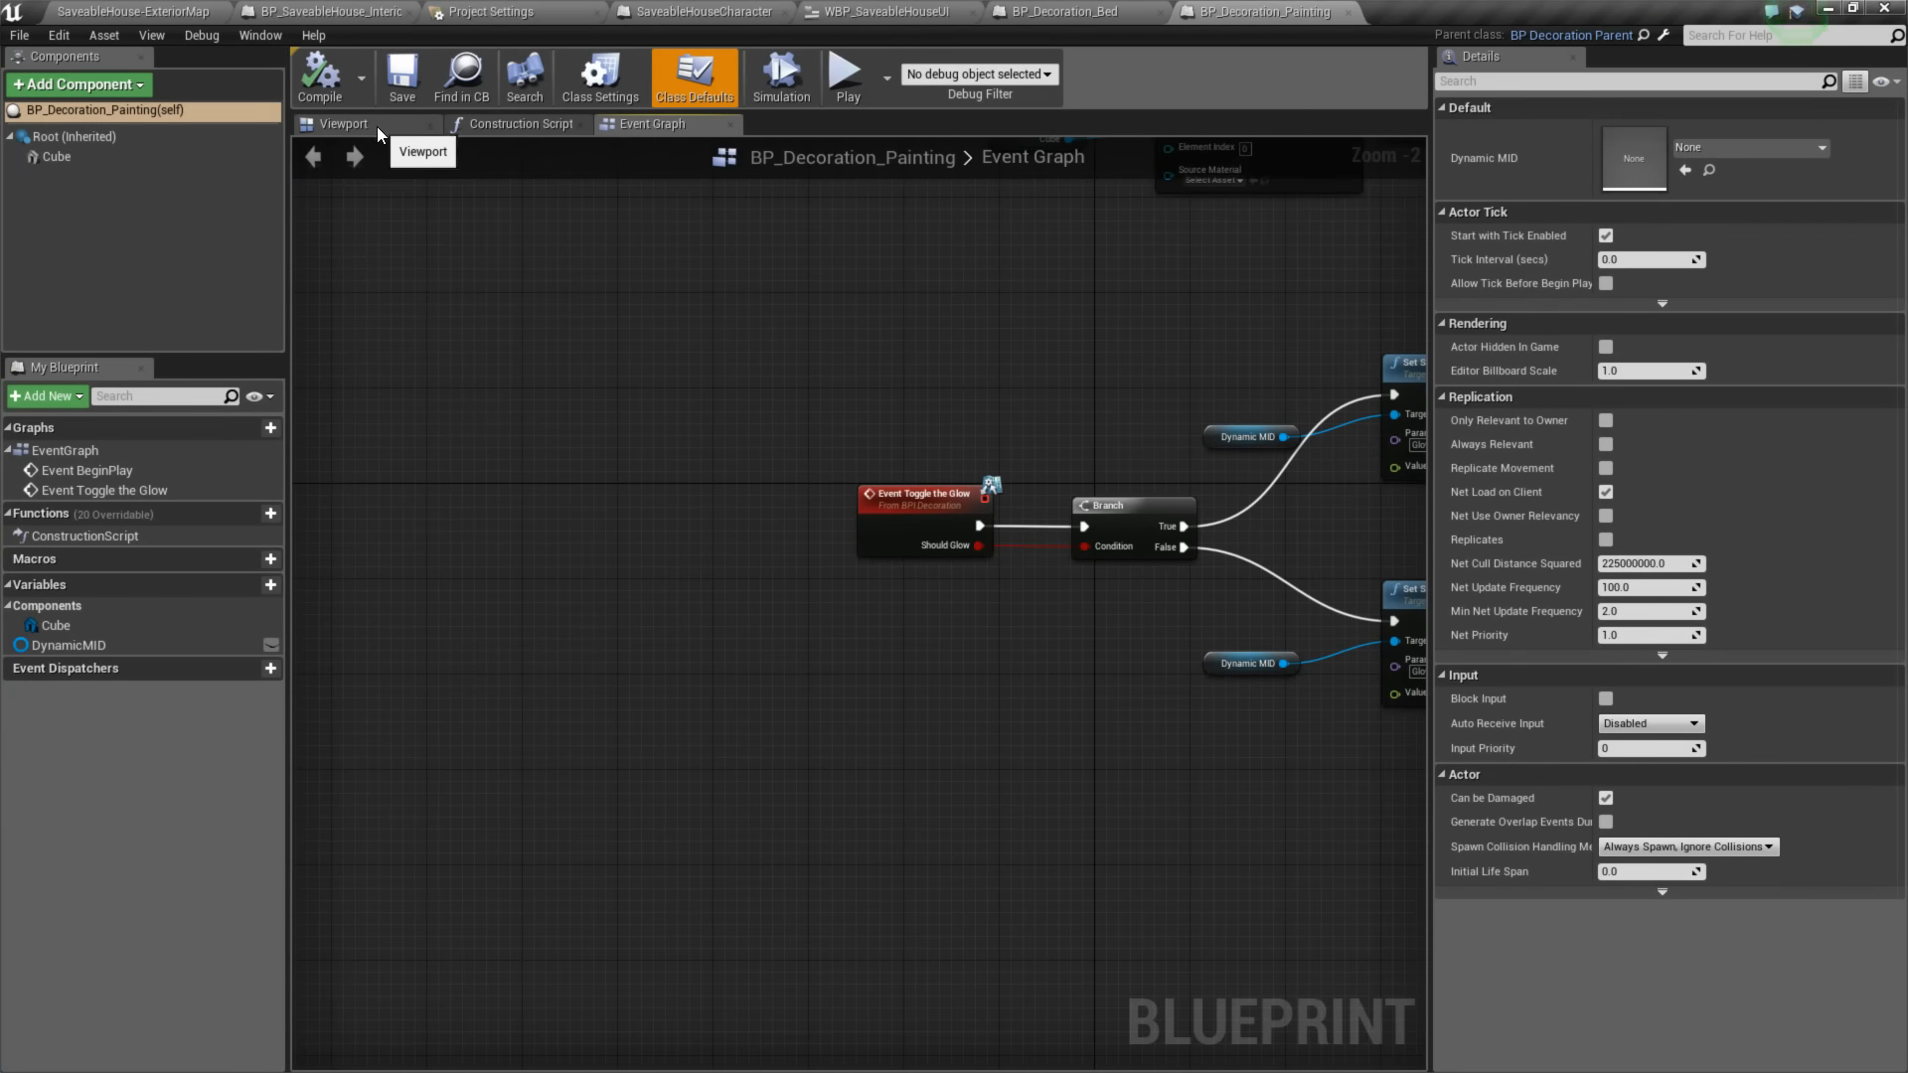
pyautogui.scroll(-3, 979, 399)
pyautogui.moveTo(981, 398); pyautogui.dragTo(714, 515, button='right')
pyautogui.scroll(3, 717, 467)
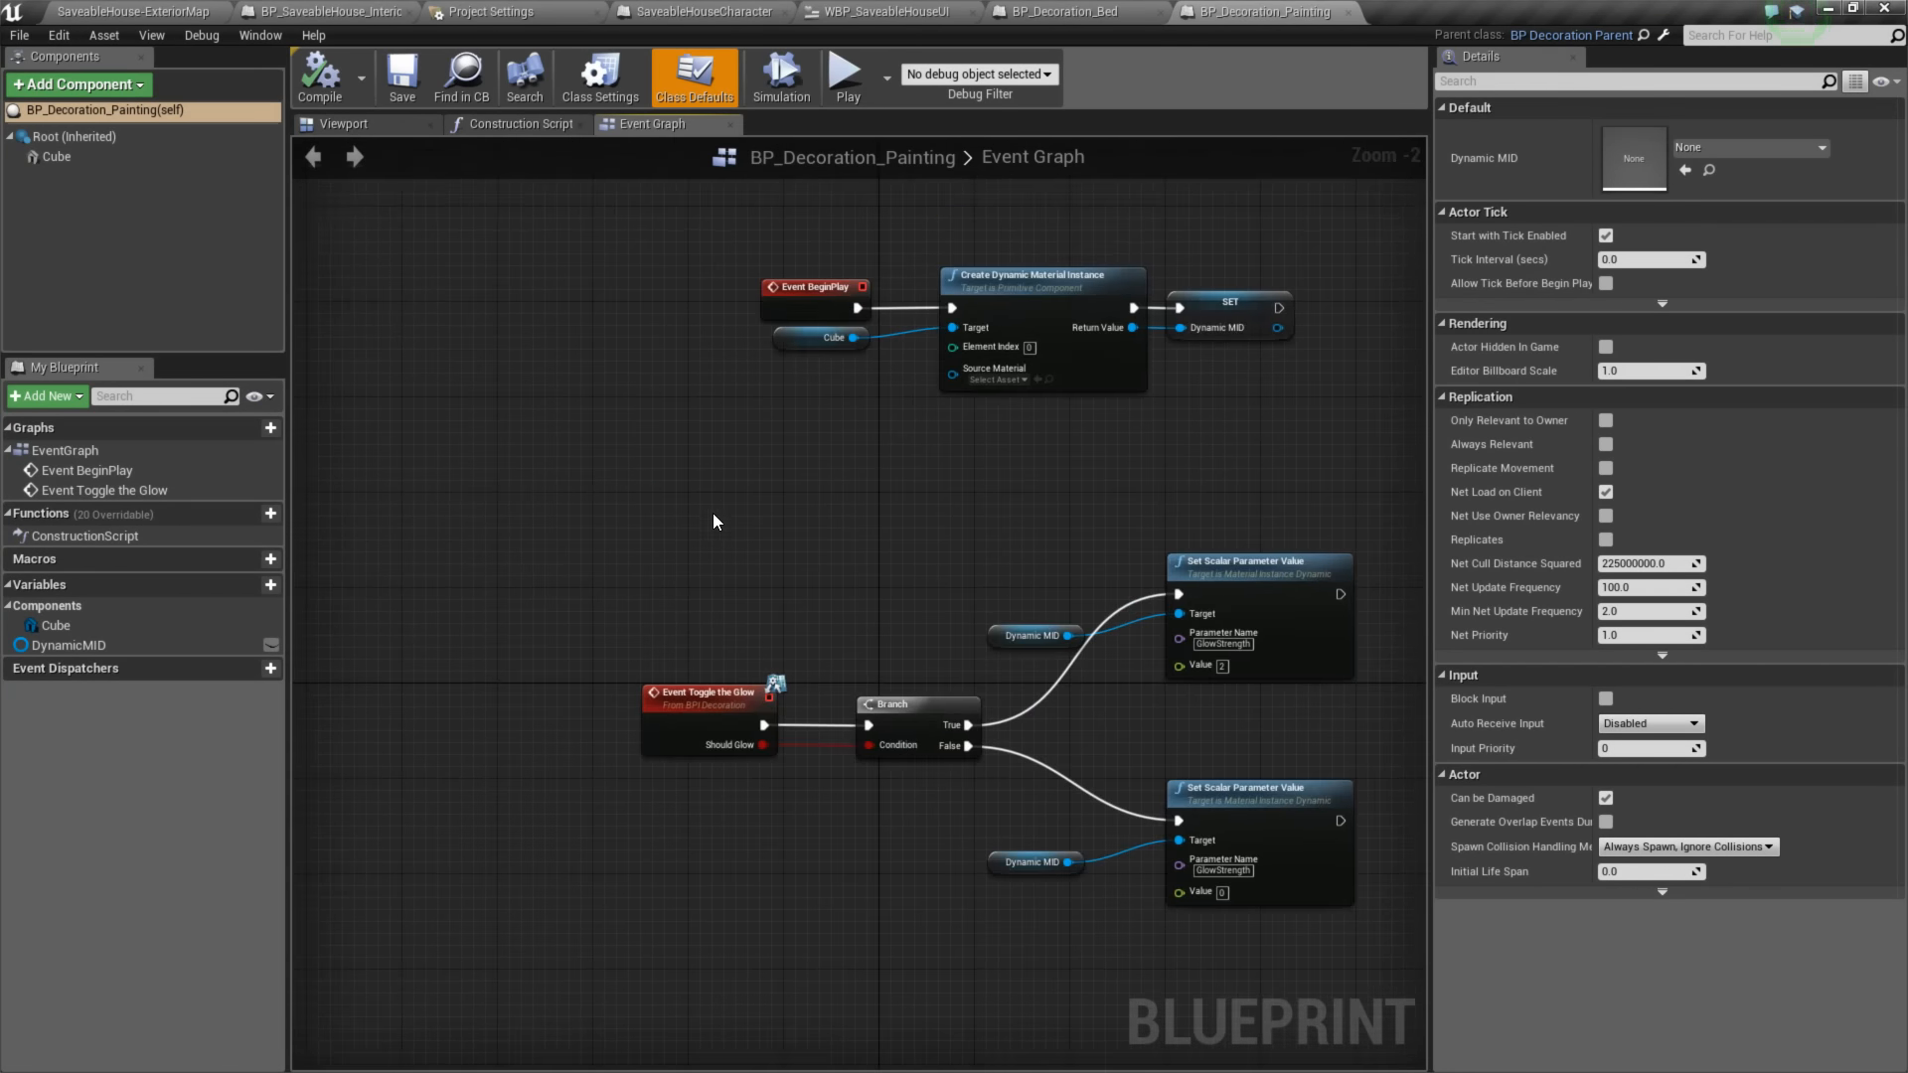
pyautogui.click(316, 89)
pyautogui.click(401, 80)
pyautogui.moveTo(757, 483); pyautogui.dragTo(731, 473, button='right')
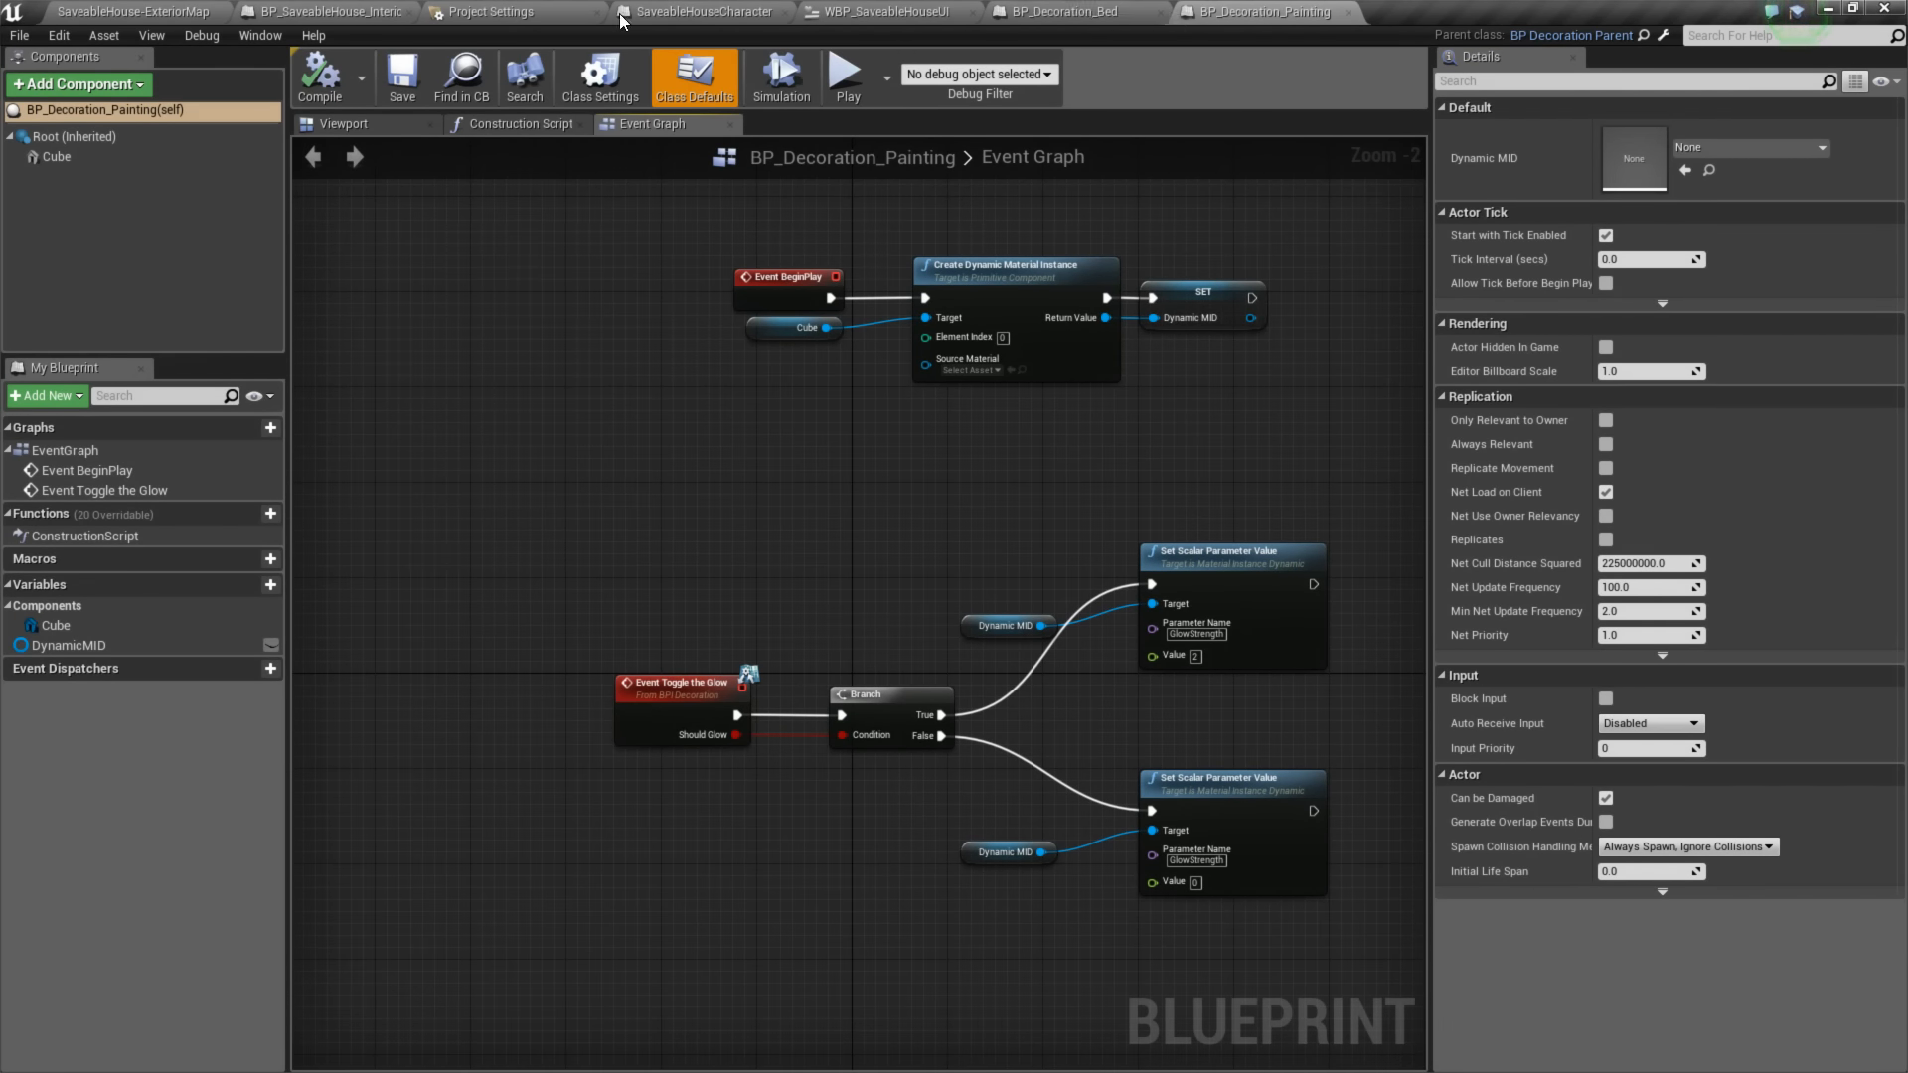
# - Examine the orientation and transform of the Cube component in the BP_Decoration_Painting viewport
pyautogui.click(357, 124)
pyautogui.moveTo(760, 320); pyautogui.dragTo(856, 430, button='right')
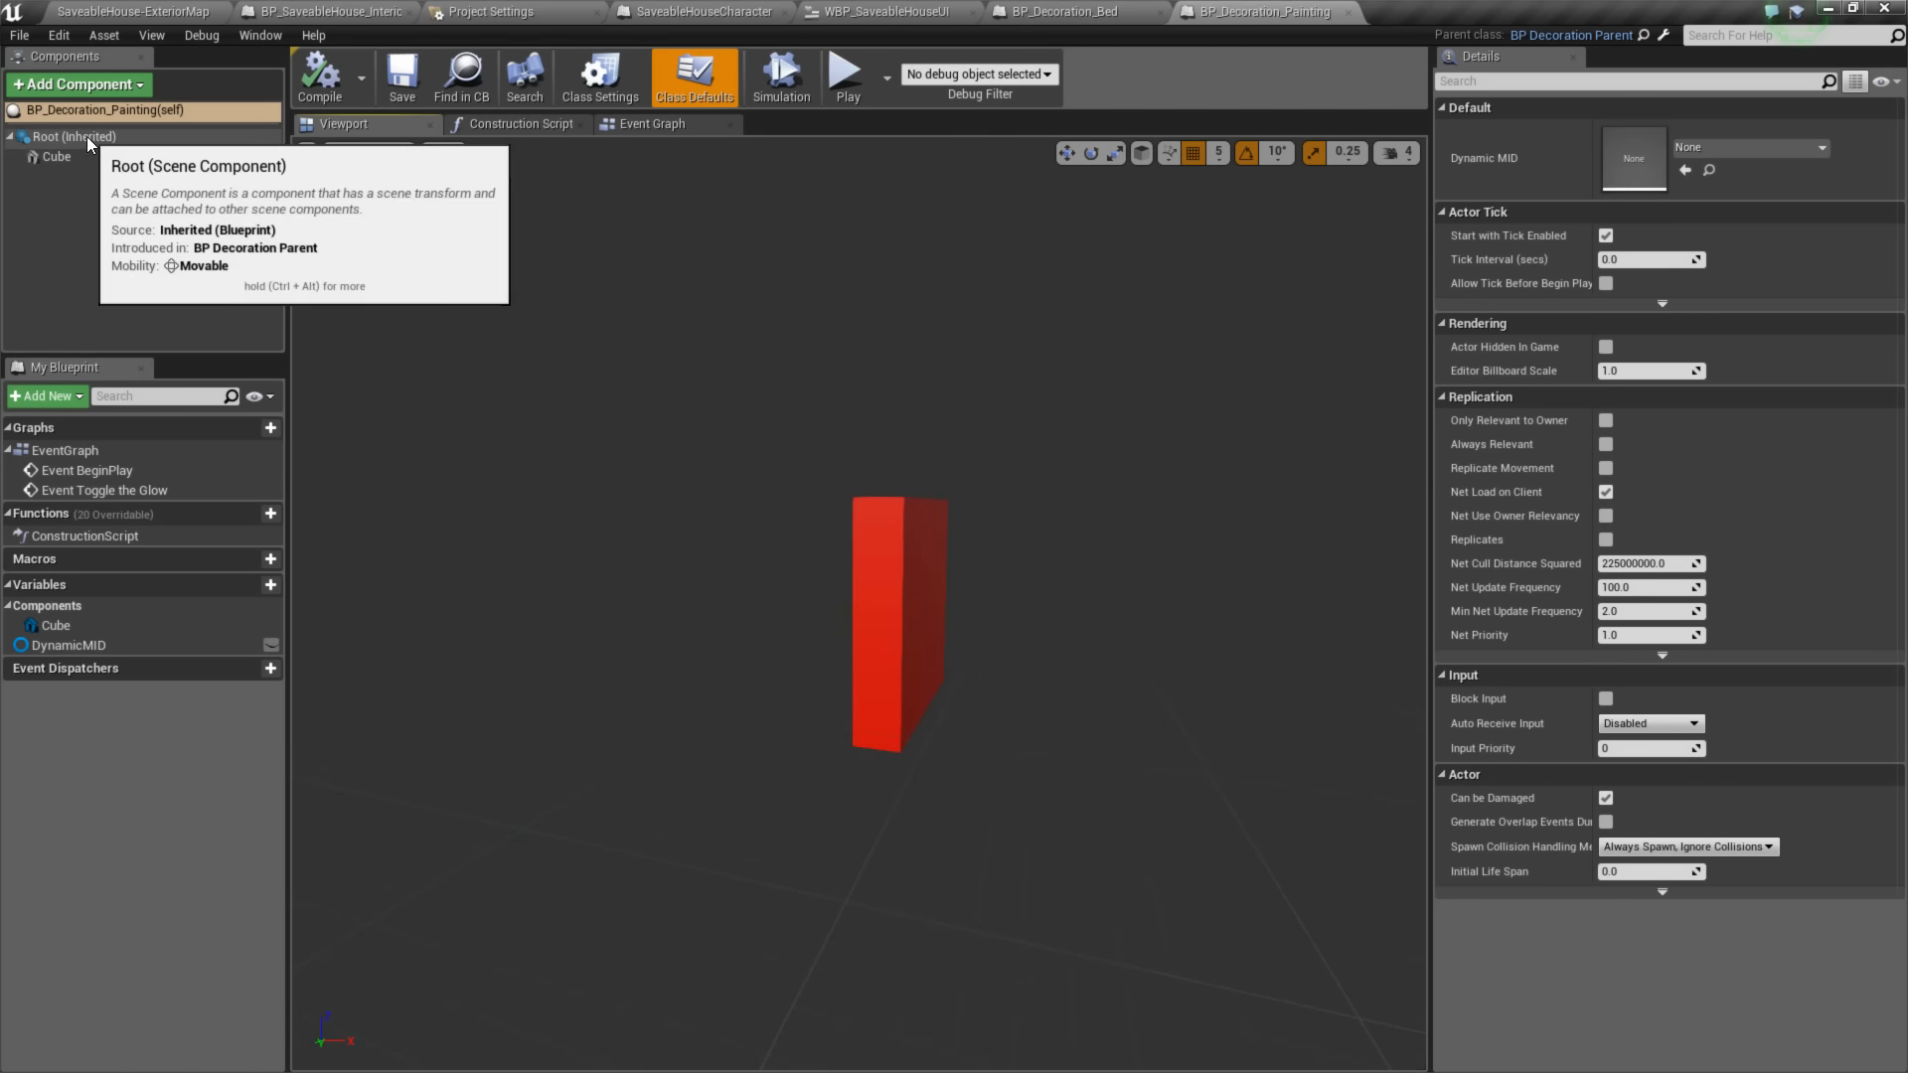
pyautogui.click(65, 159)
pyautogui.moveTo(861, 596); pyautogui.dragTo(890, 560, button='right')
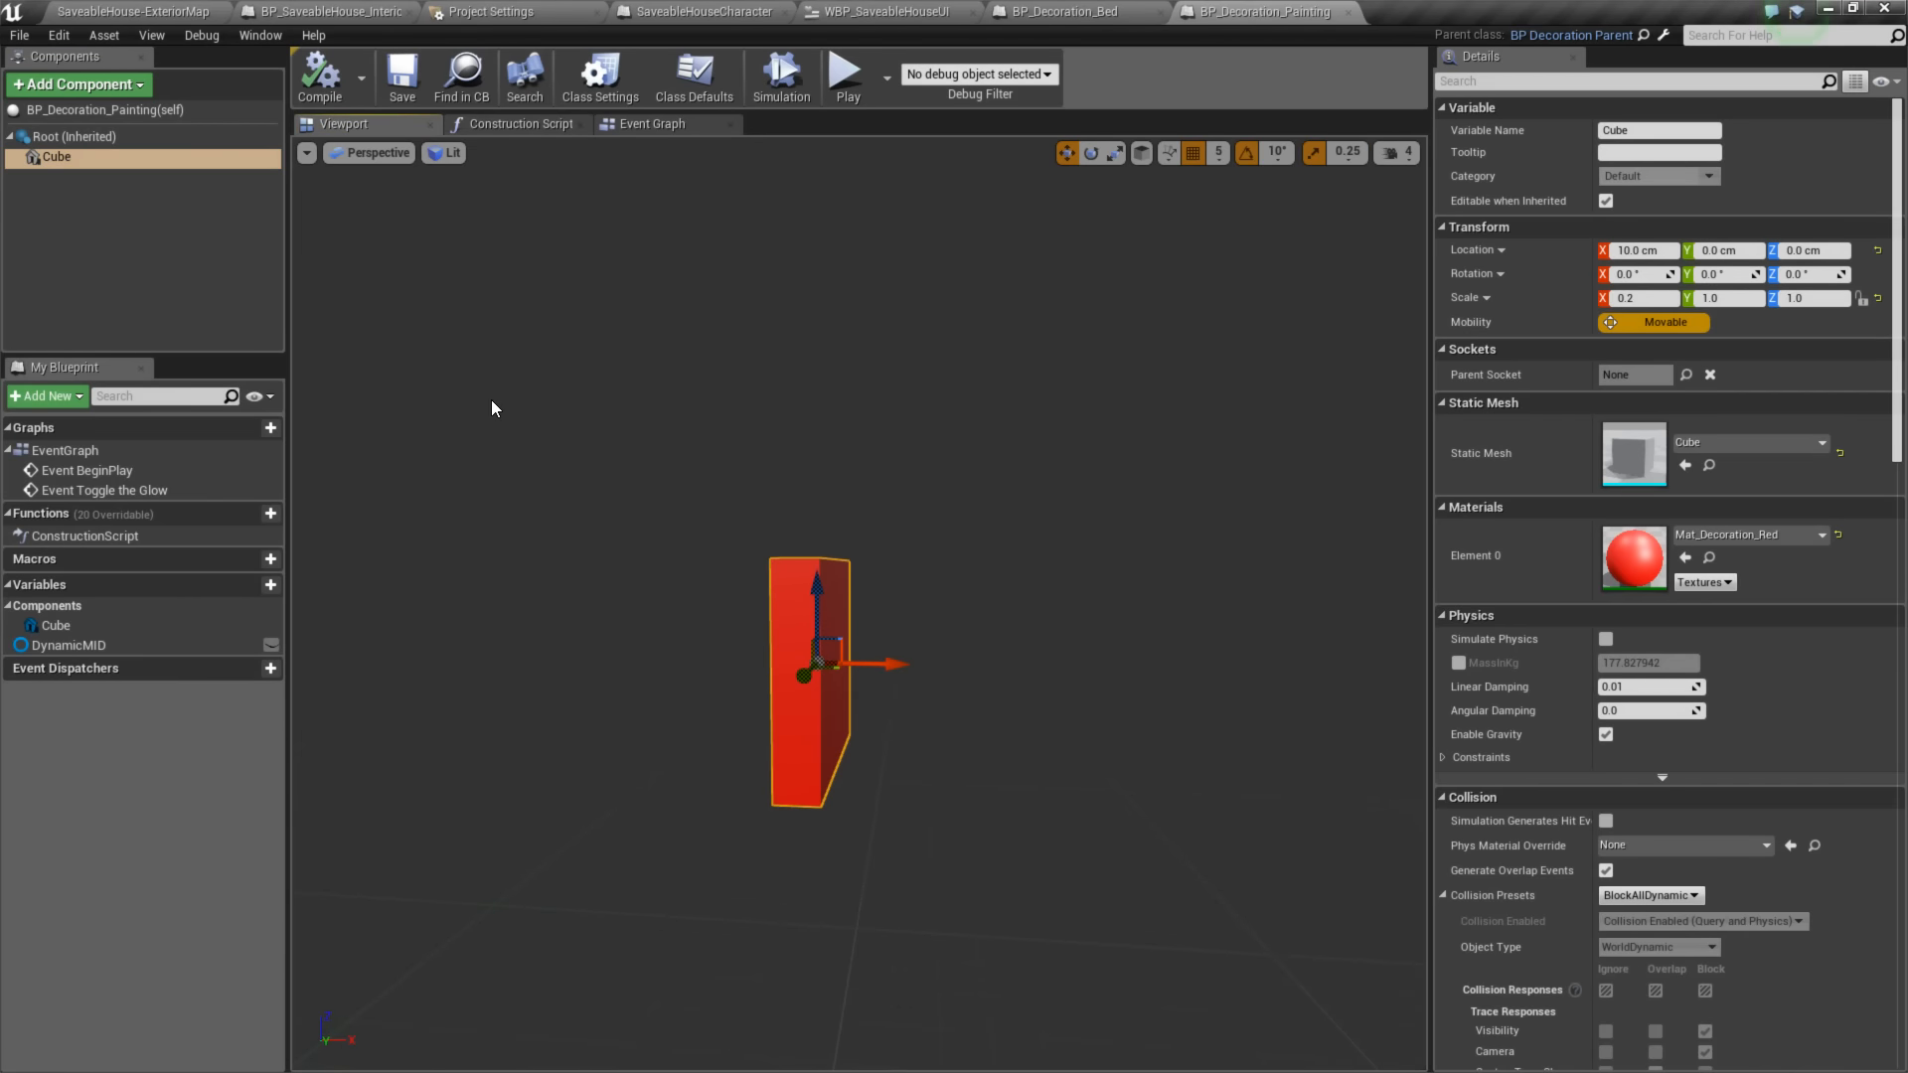
# - Rotate the Cube component in BP_Decoration_Bed to -90° on the Y axis so it stands upright
pyautogui.click(1077, 12)
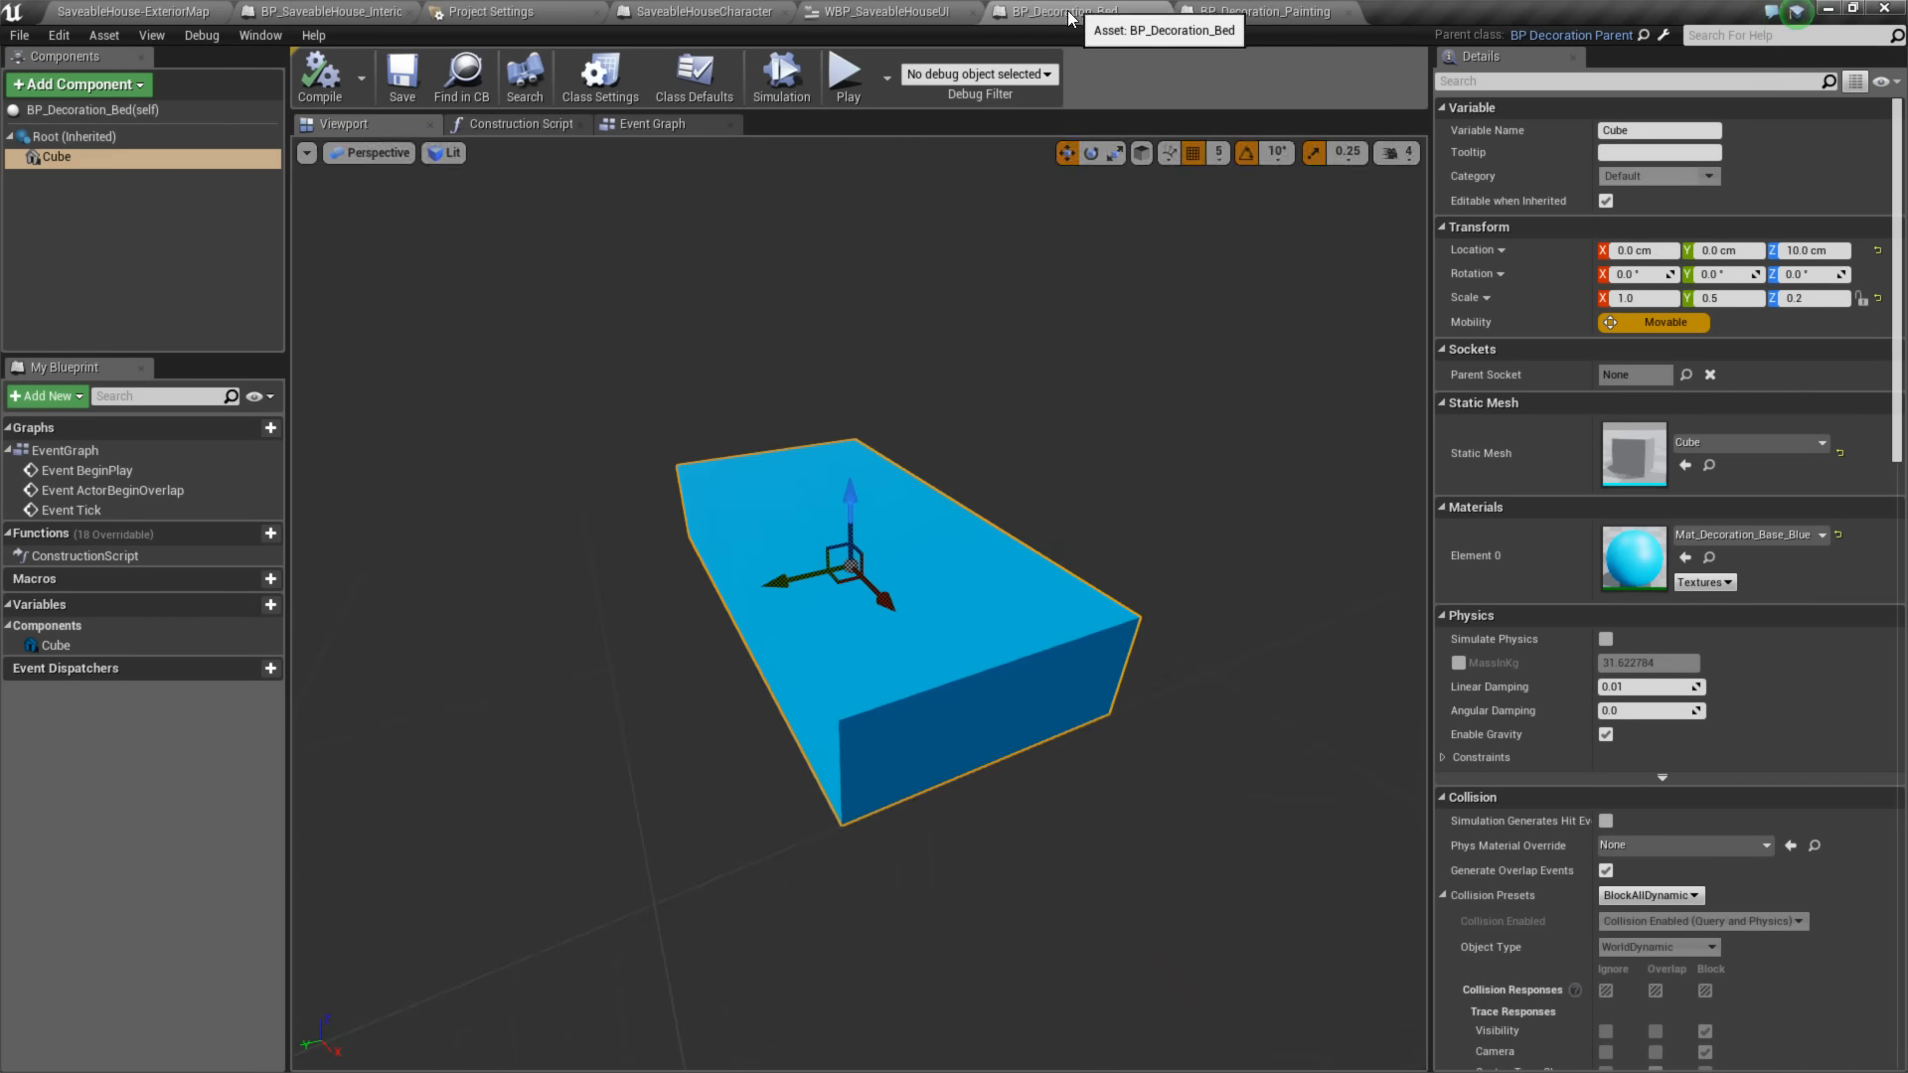
pyautogui.moveTo(832, 423); pyautogui.dragTo(958, 505, button='right')
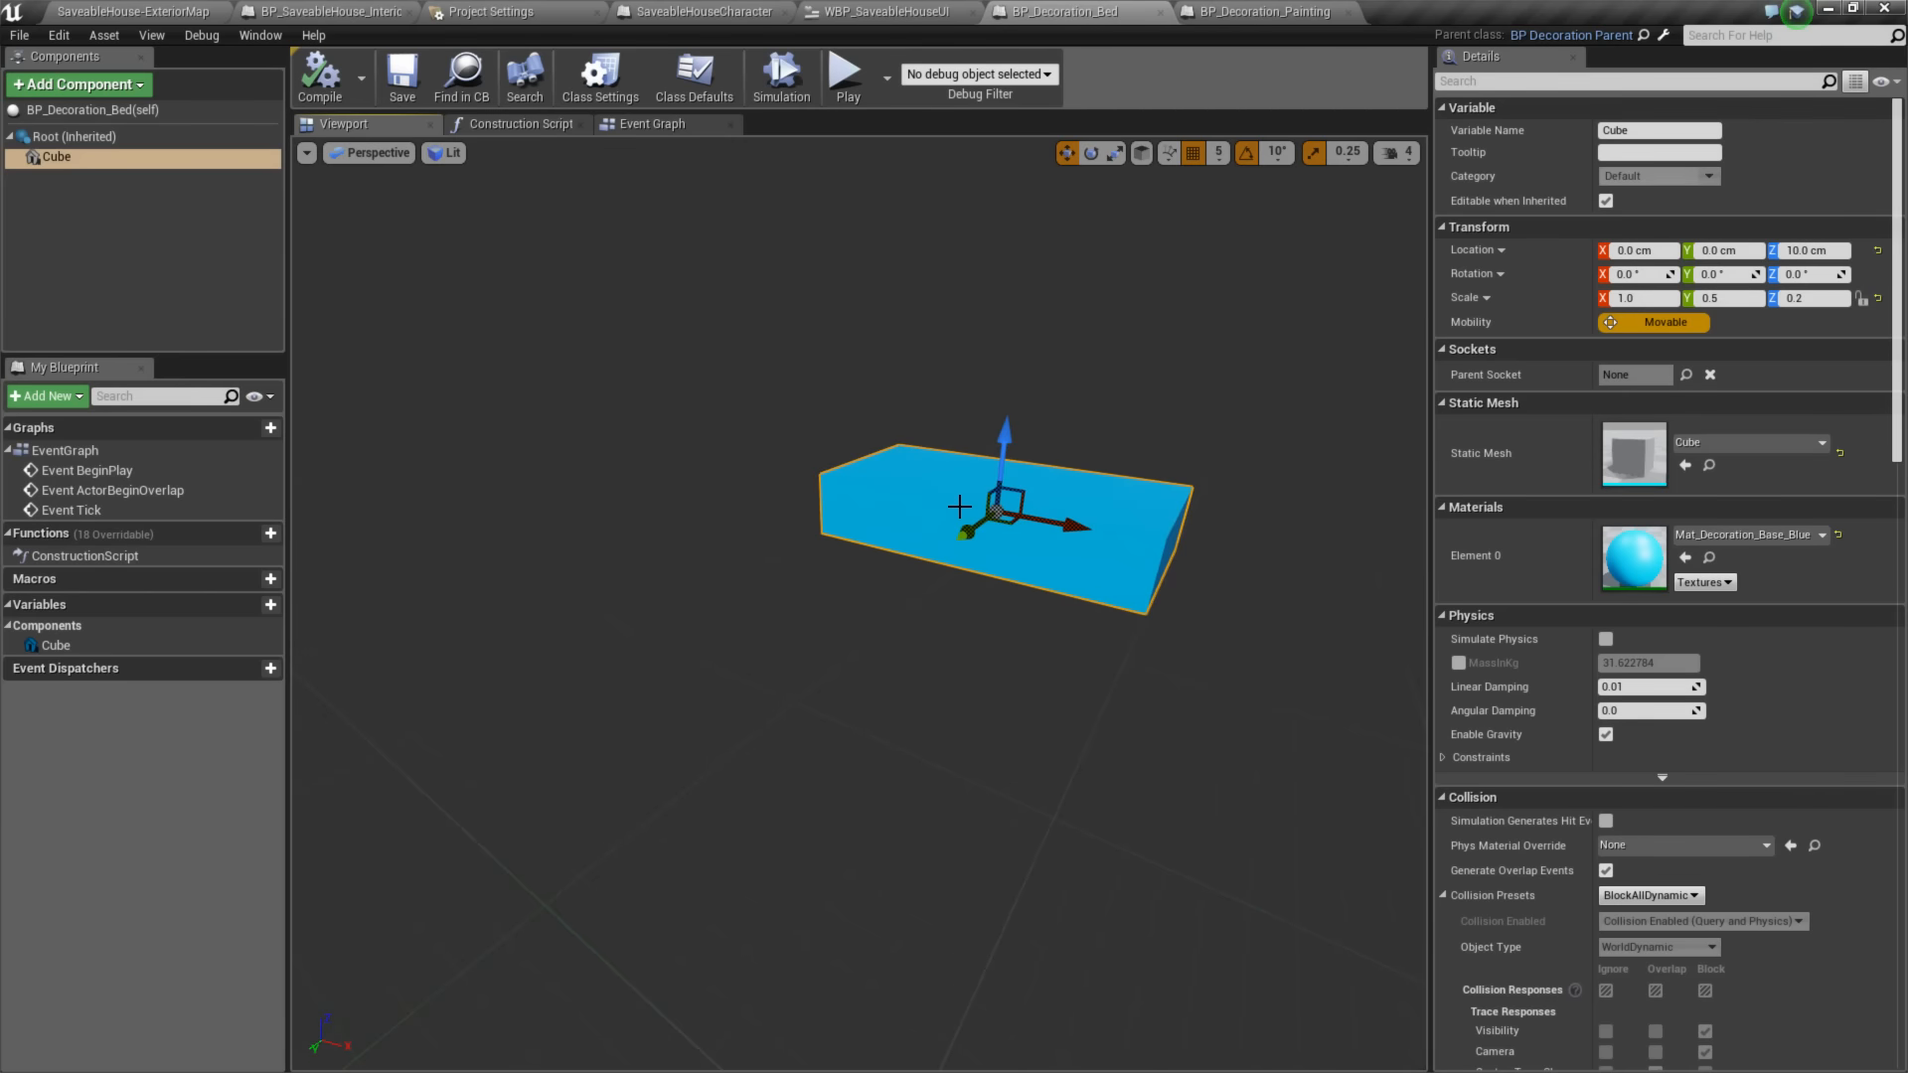
pyautogui.press('e')
pyautogui.moveTo(1019, 441); pyautogui.dragTo(1006, 406)
pyautogui.moveTo(741, 396); pyautogui.dragTo(809, 444, button='right')
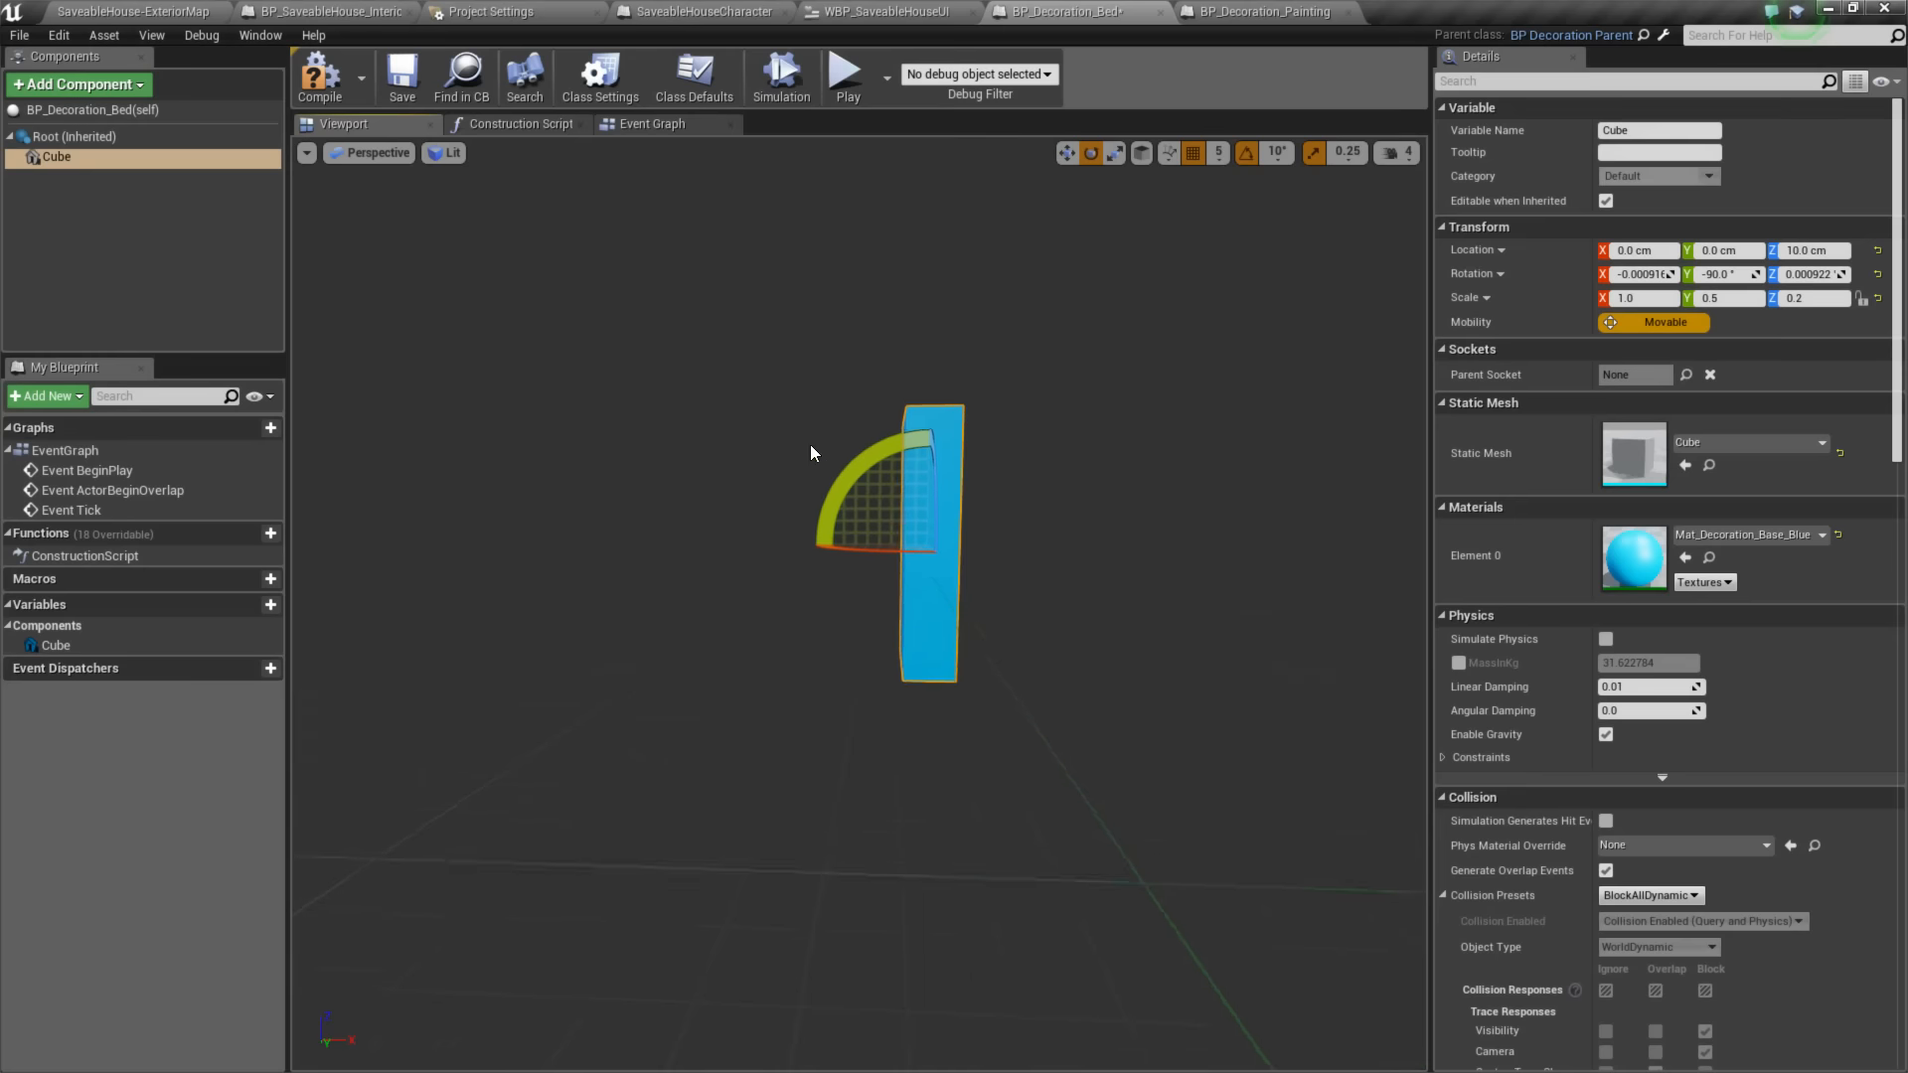
# - Using the Left orthographic view, lower the bed cube to Z location 0 cm, and compile and save the blueprint
pyautogui.click(367, 154)
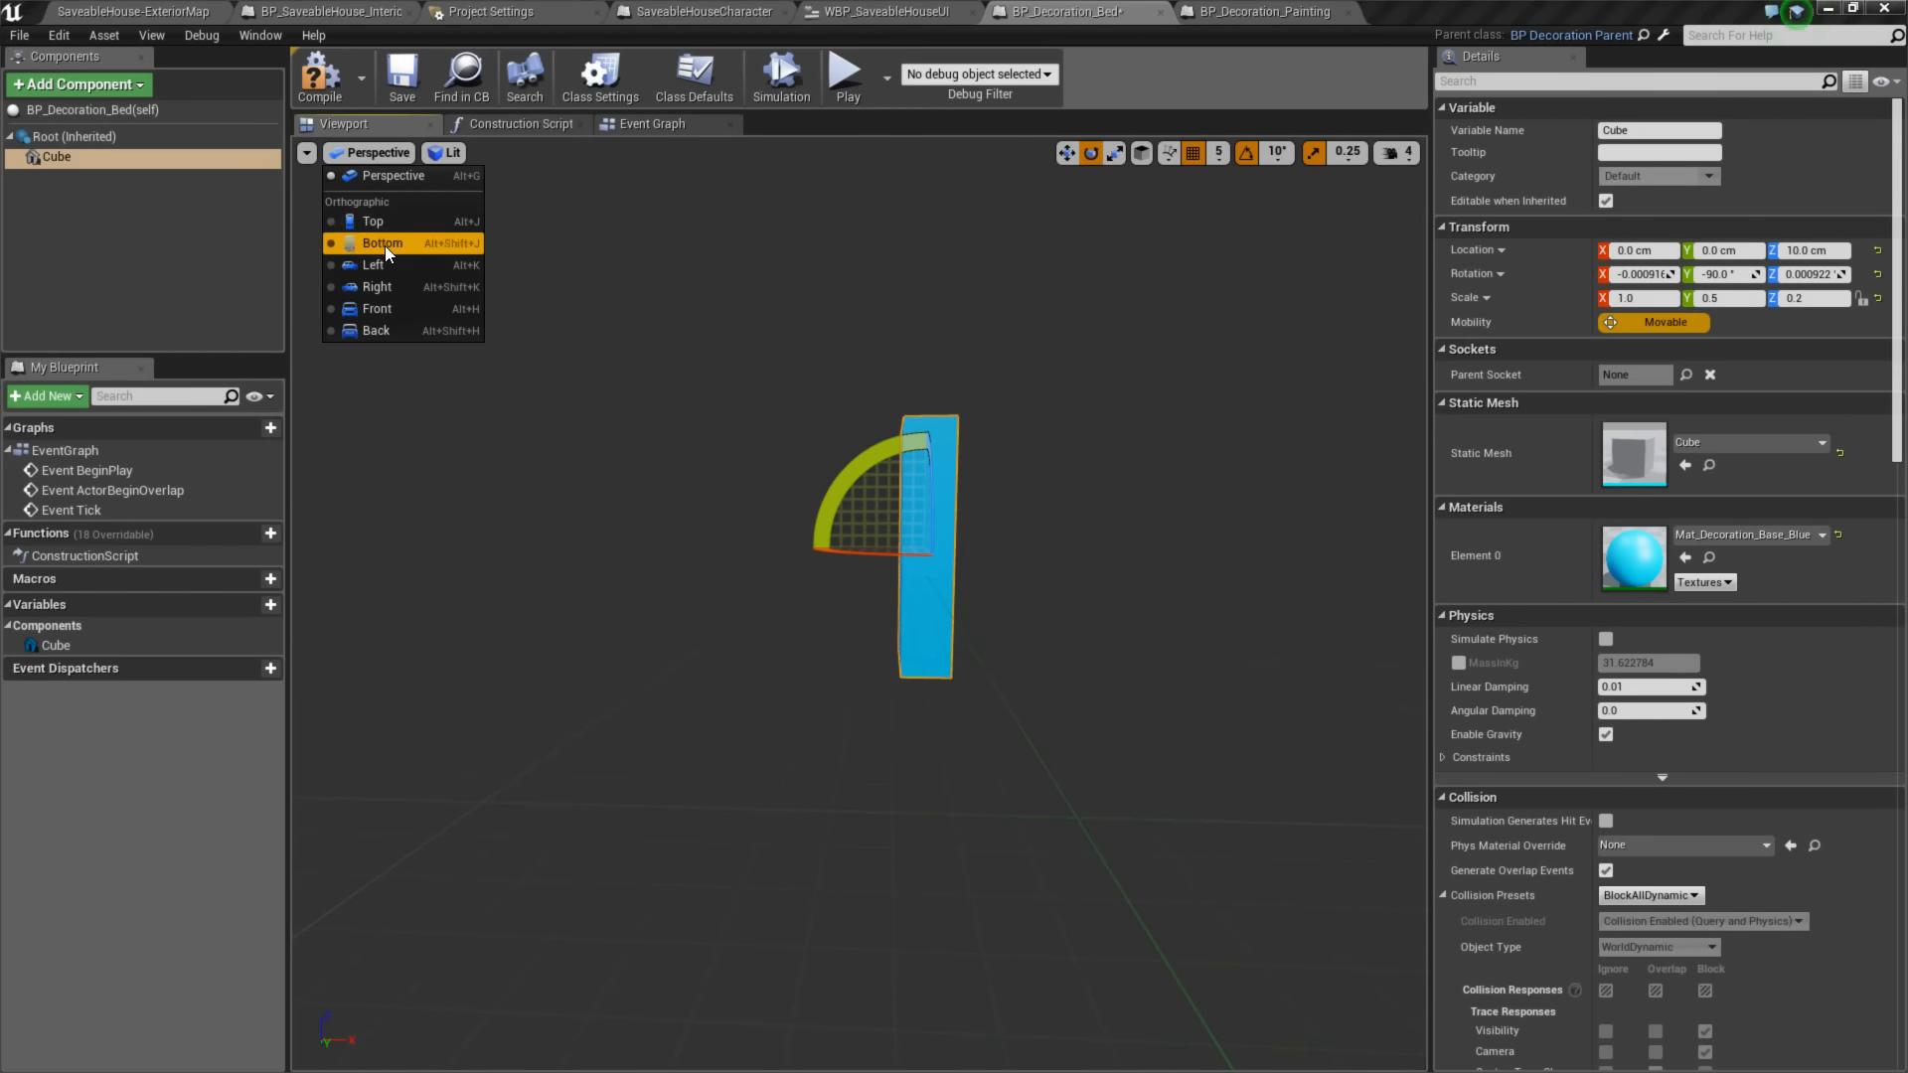
pyautogui.click(381, 265)
pyautogui.scroll(2, 751, 560)
pyautogui.press('w')
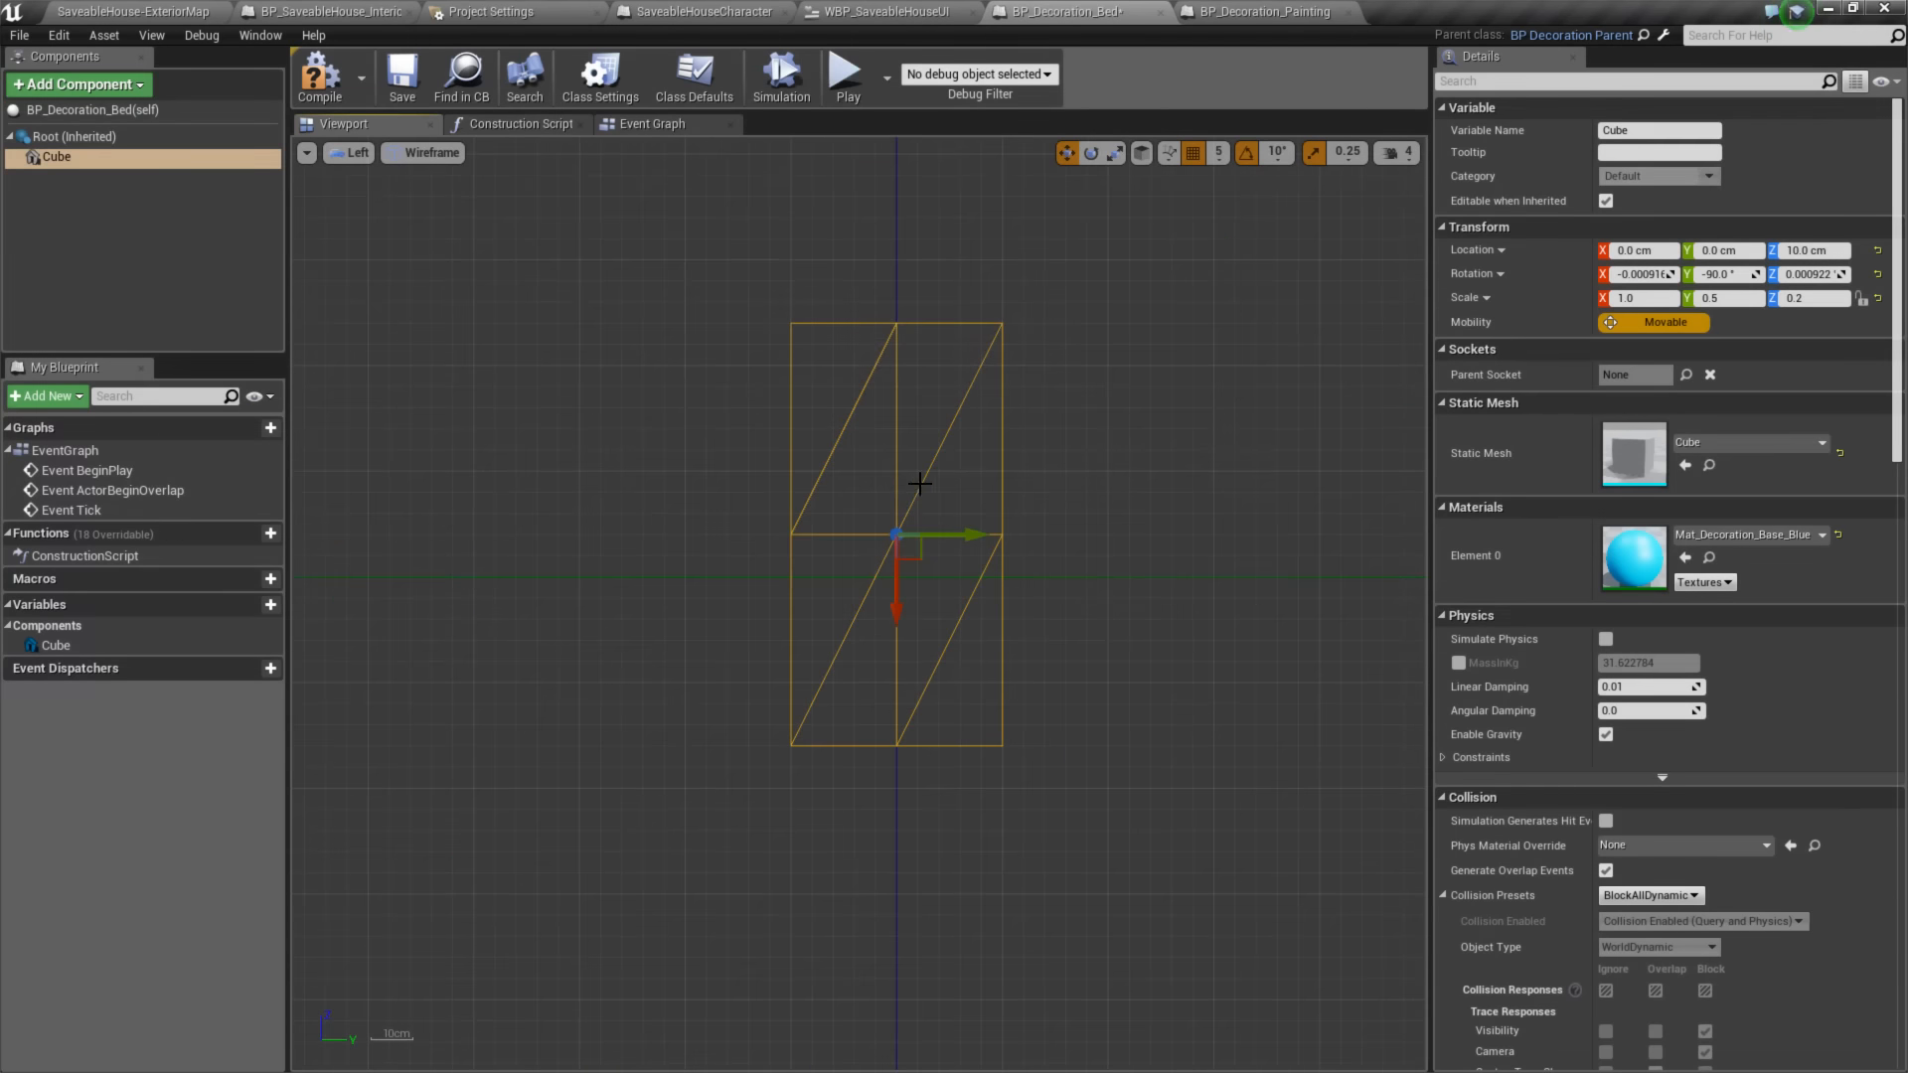
pyautogui.moveTo(900, 587); pyautogui.dragTo(897, 651)
pyautogui.click(320, 80)
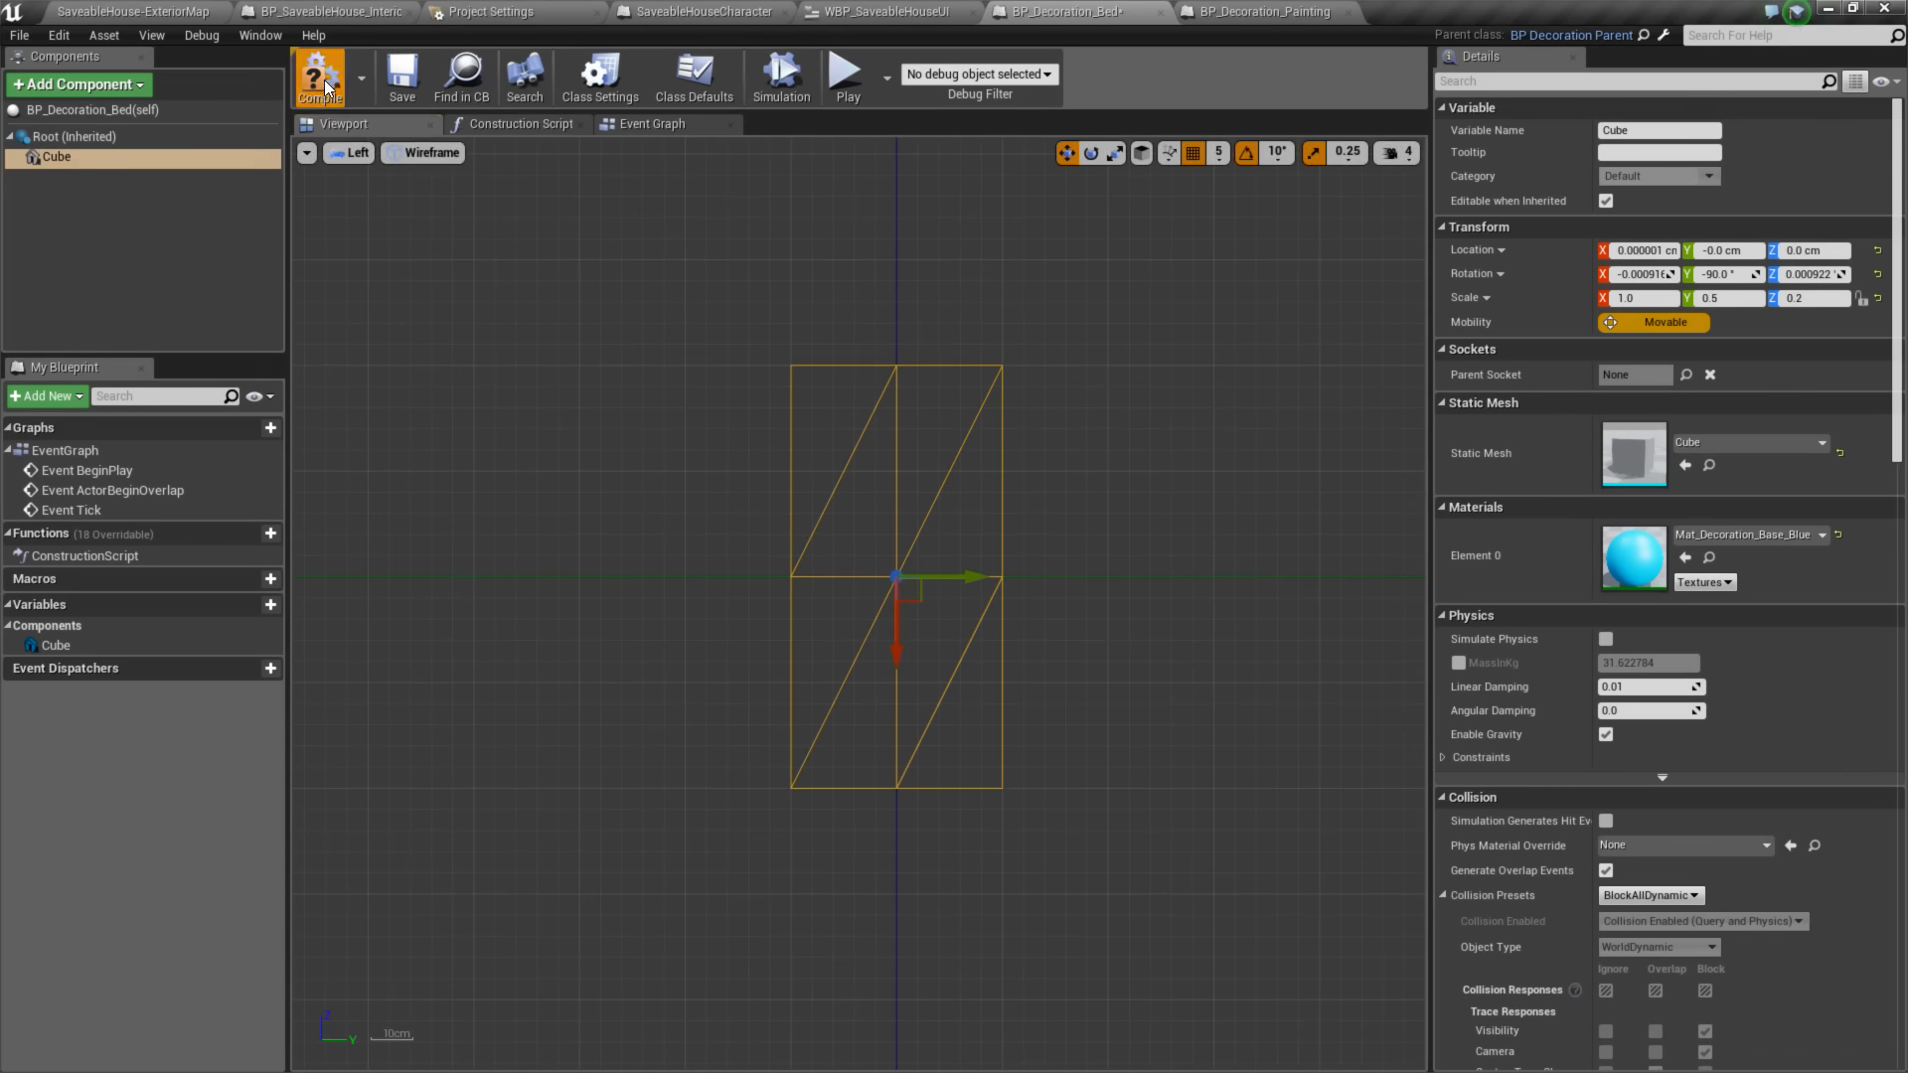
pyautogui.click(402, 79)
# - Play-test the exterior map, enter the house, and spawn and place the bed on the floor
pyautogui.click(183, 13)
pyautogui.click(966, 79)
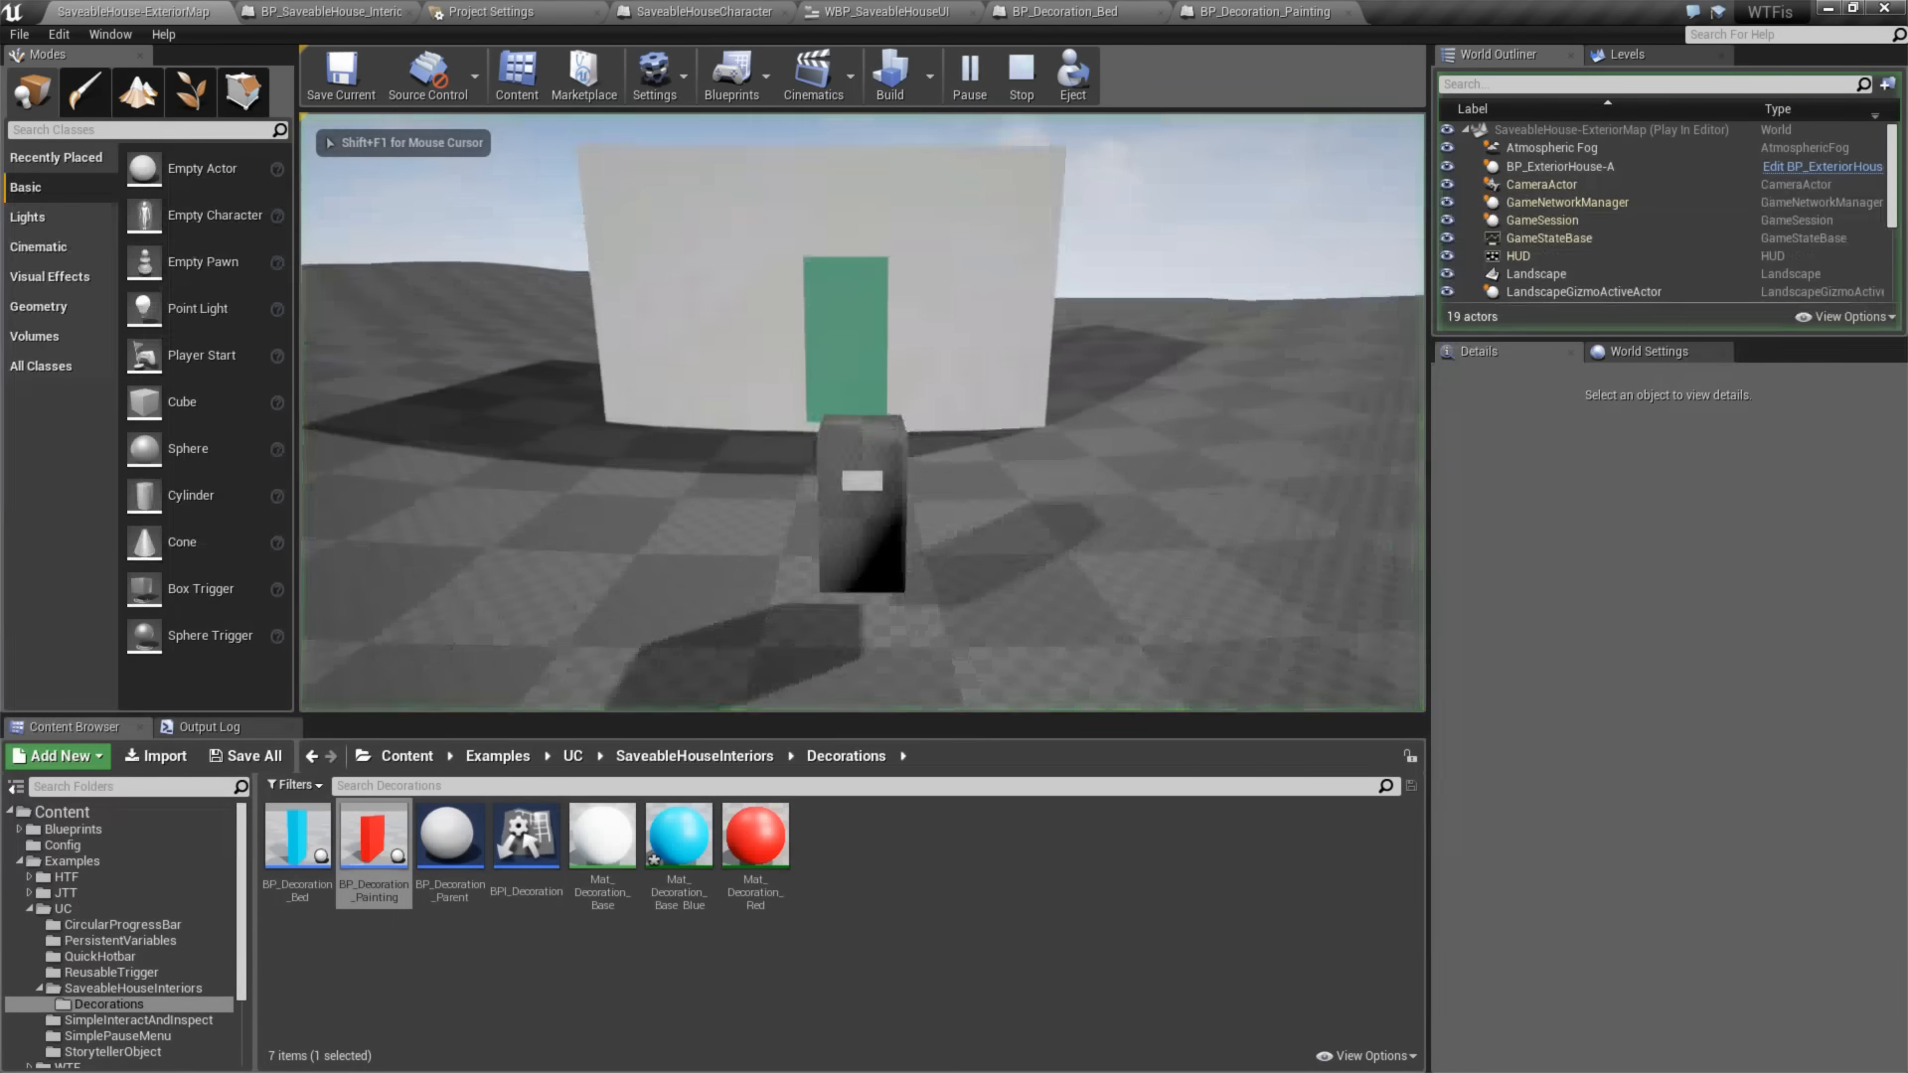
pyautogui.press('w')
pyautogui.press('e')
pyautogui.press('1')
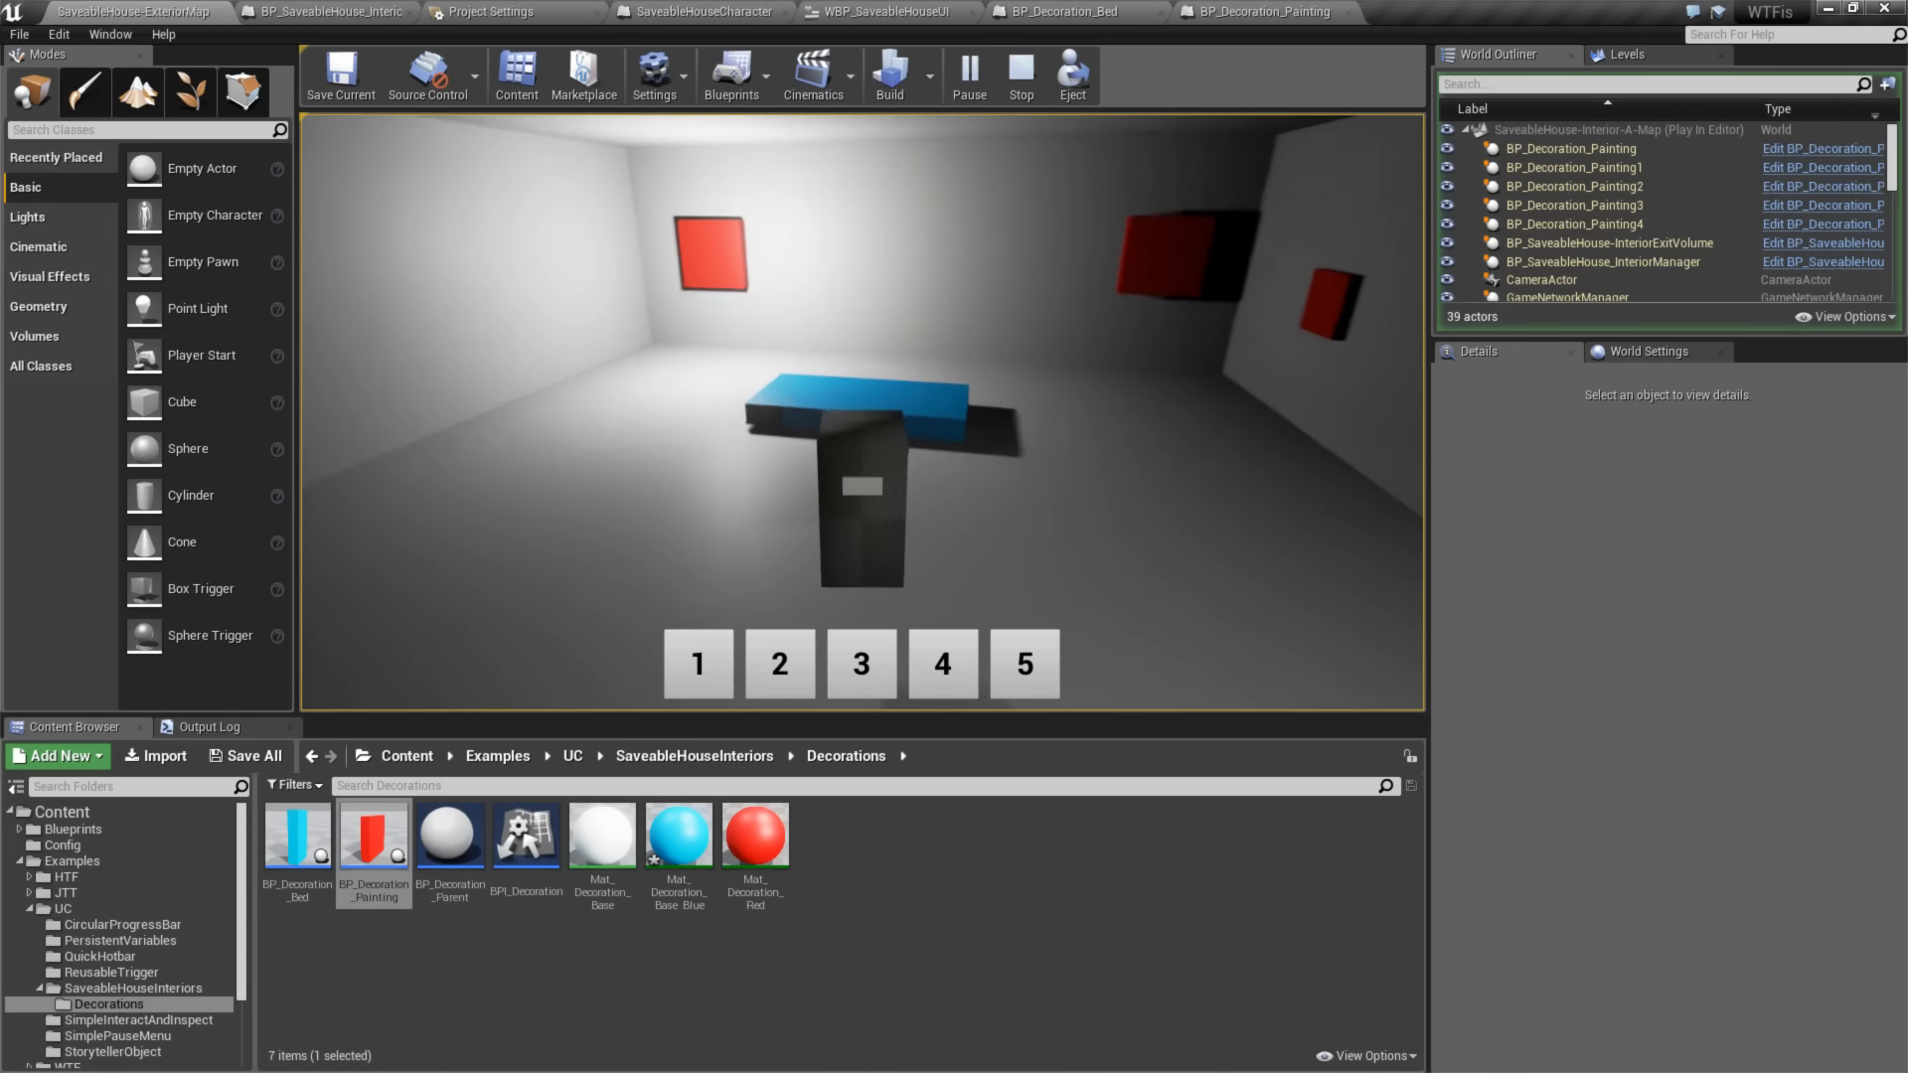
pyautogui.click(862, 412)
pyautogui.click(862, 413)
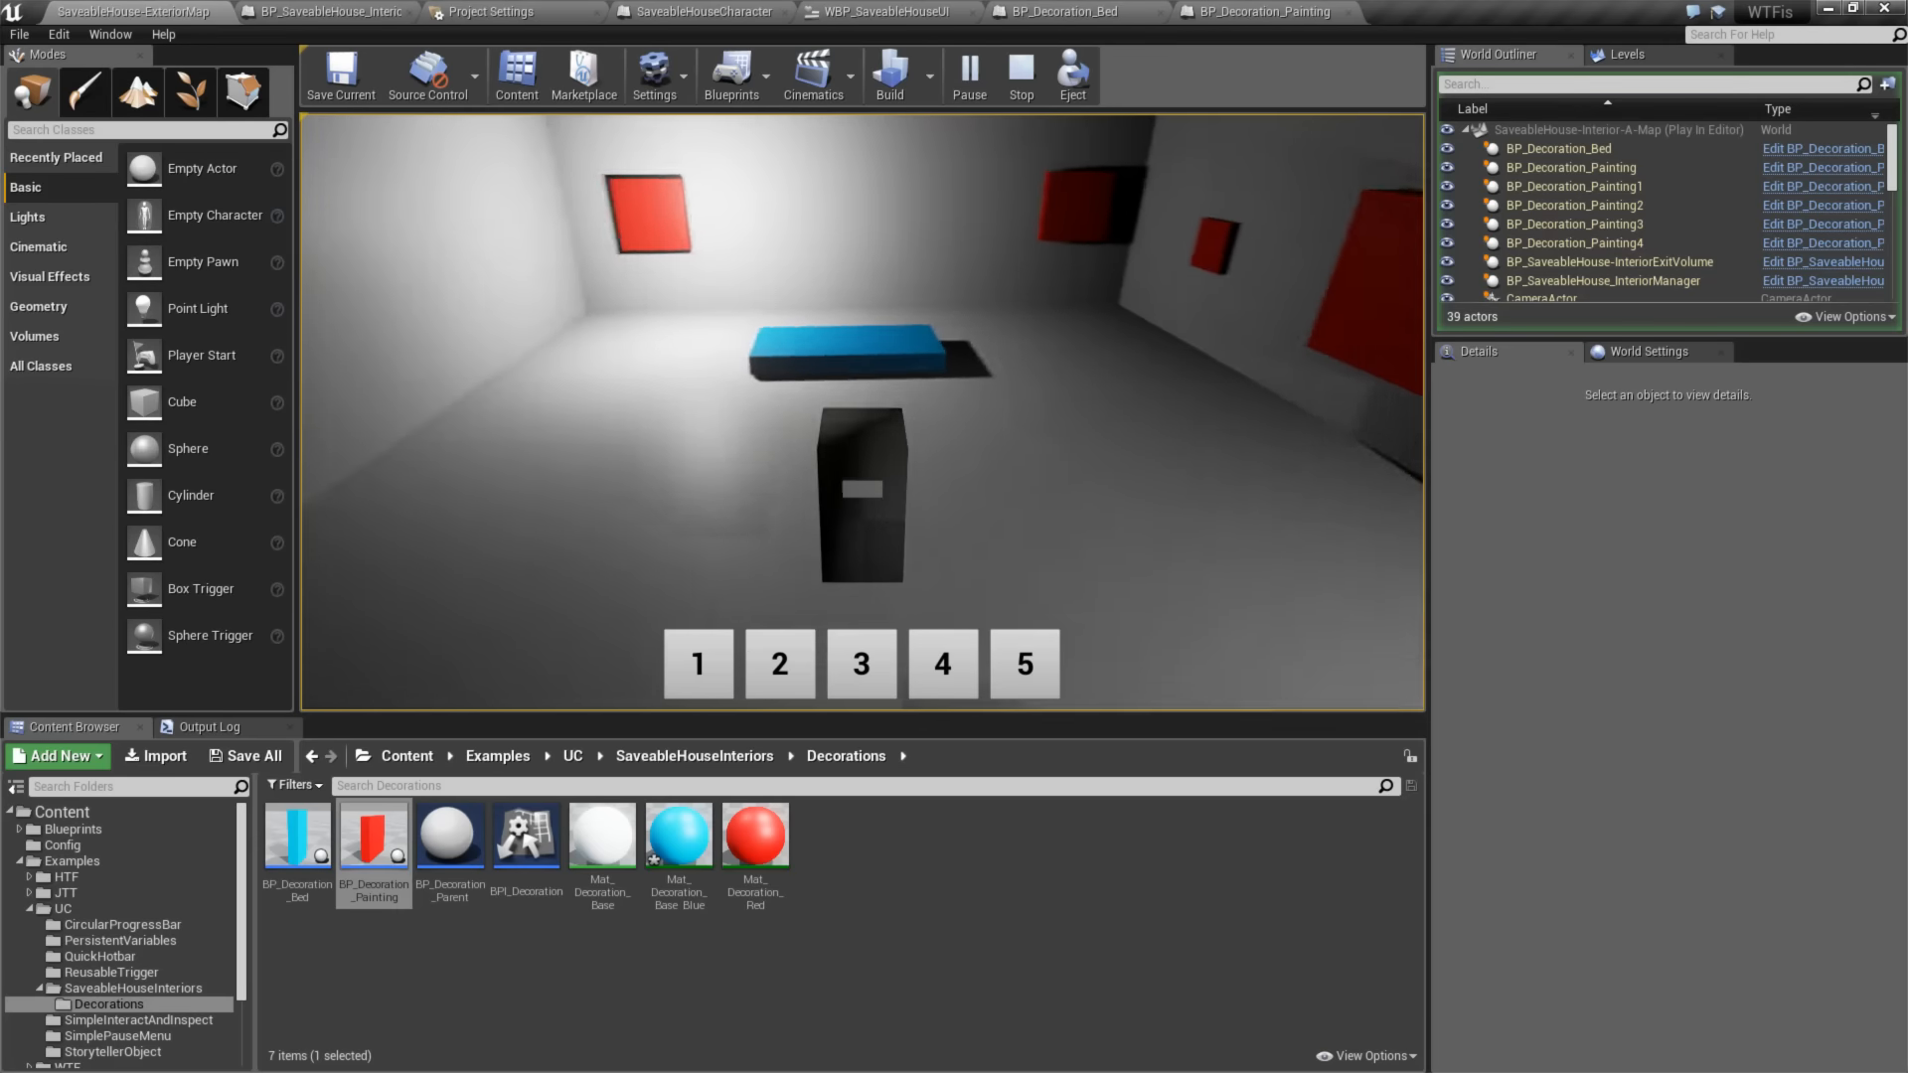
# - Spawn and place a painting on the wall behind the bed, and end the play session
pyautogui.press('w')
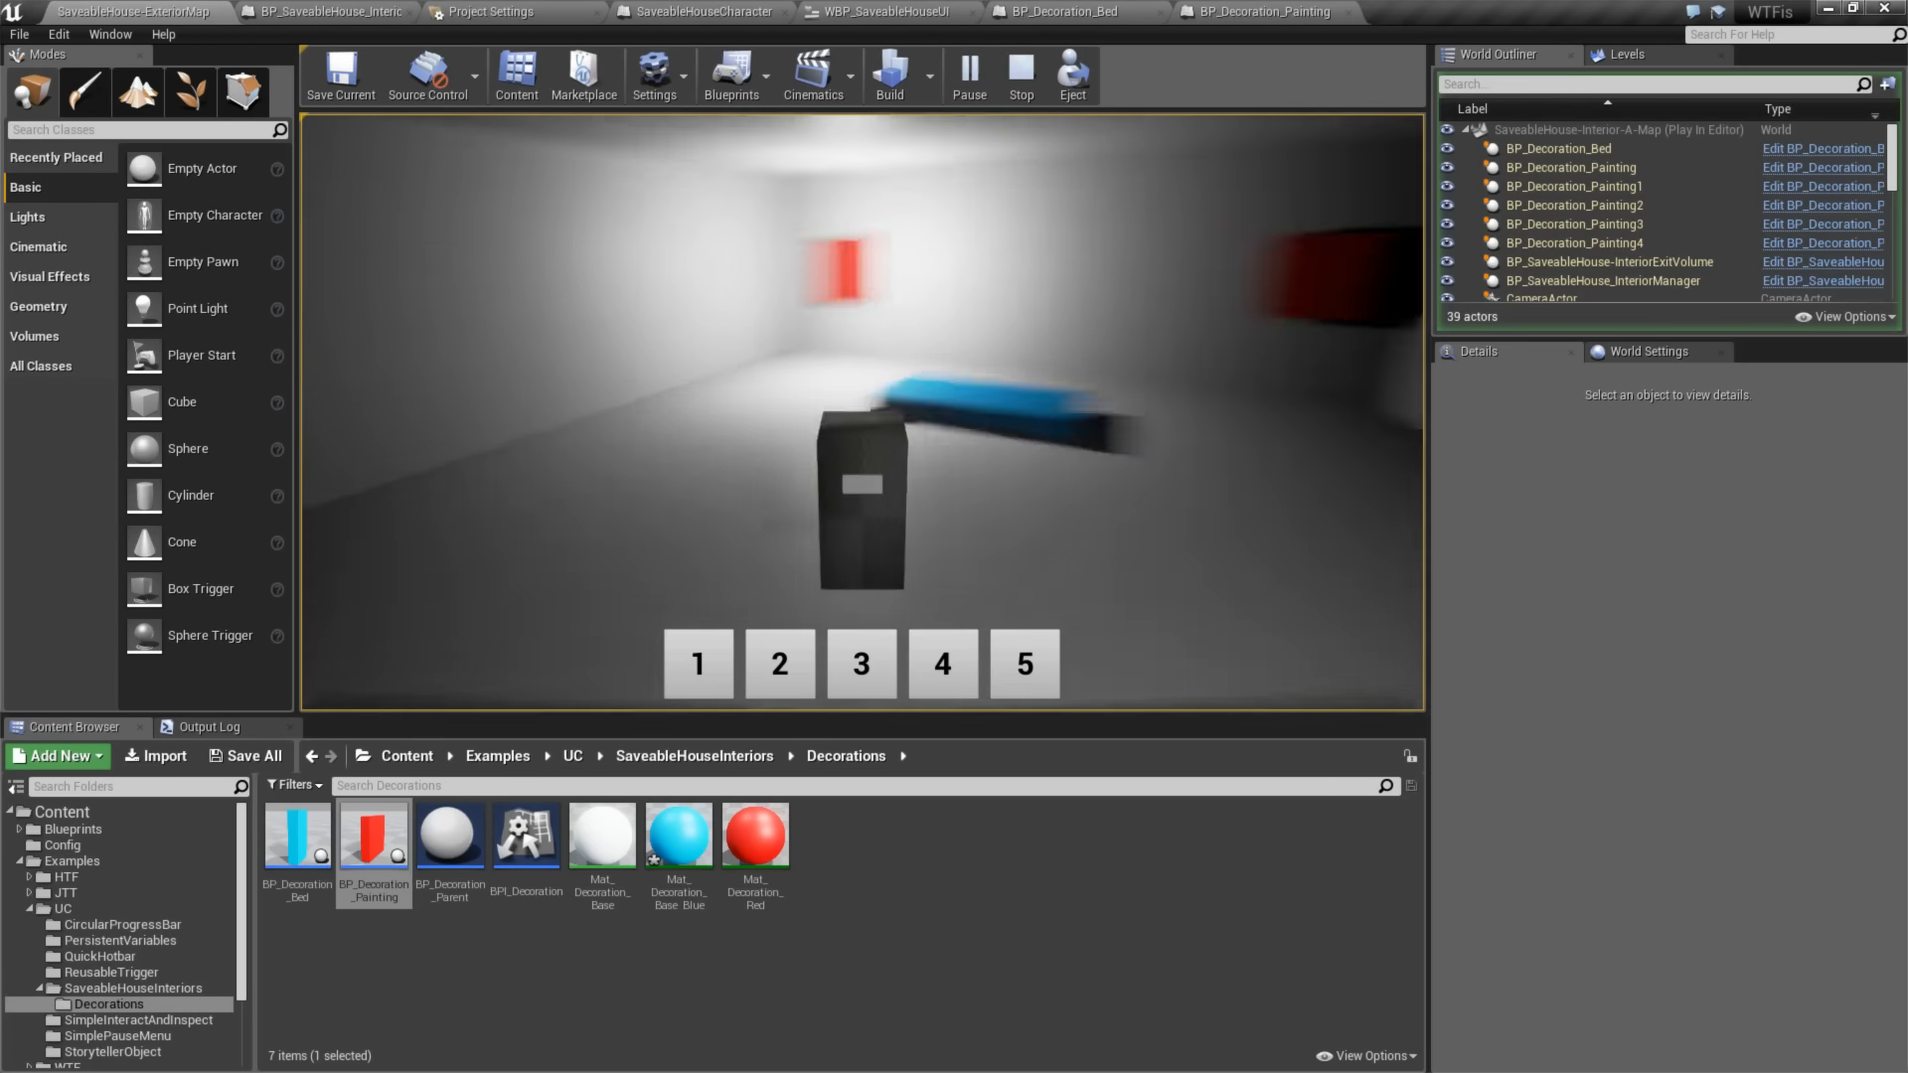
pyautogui.press('2')
pyautogui.click(863, 412)
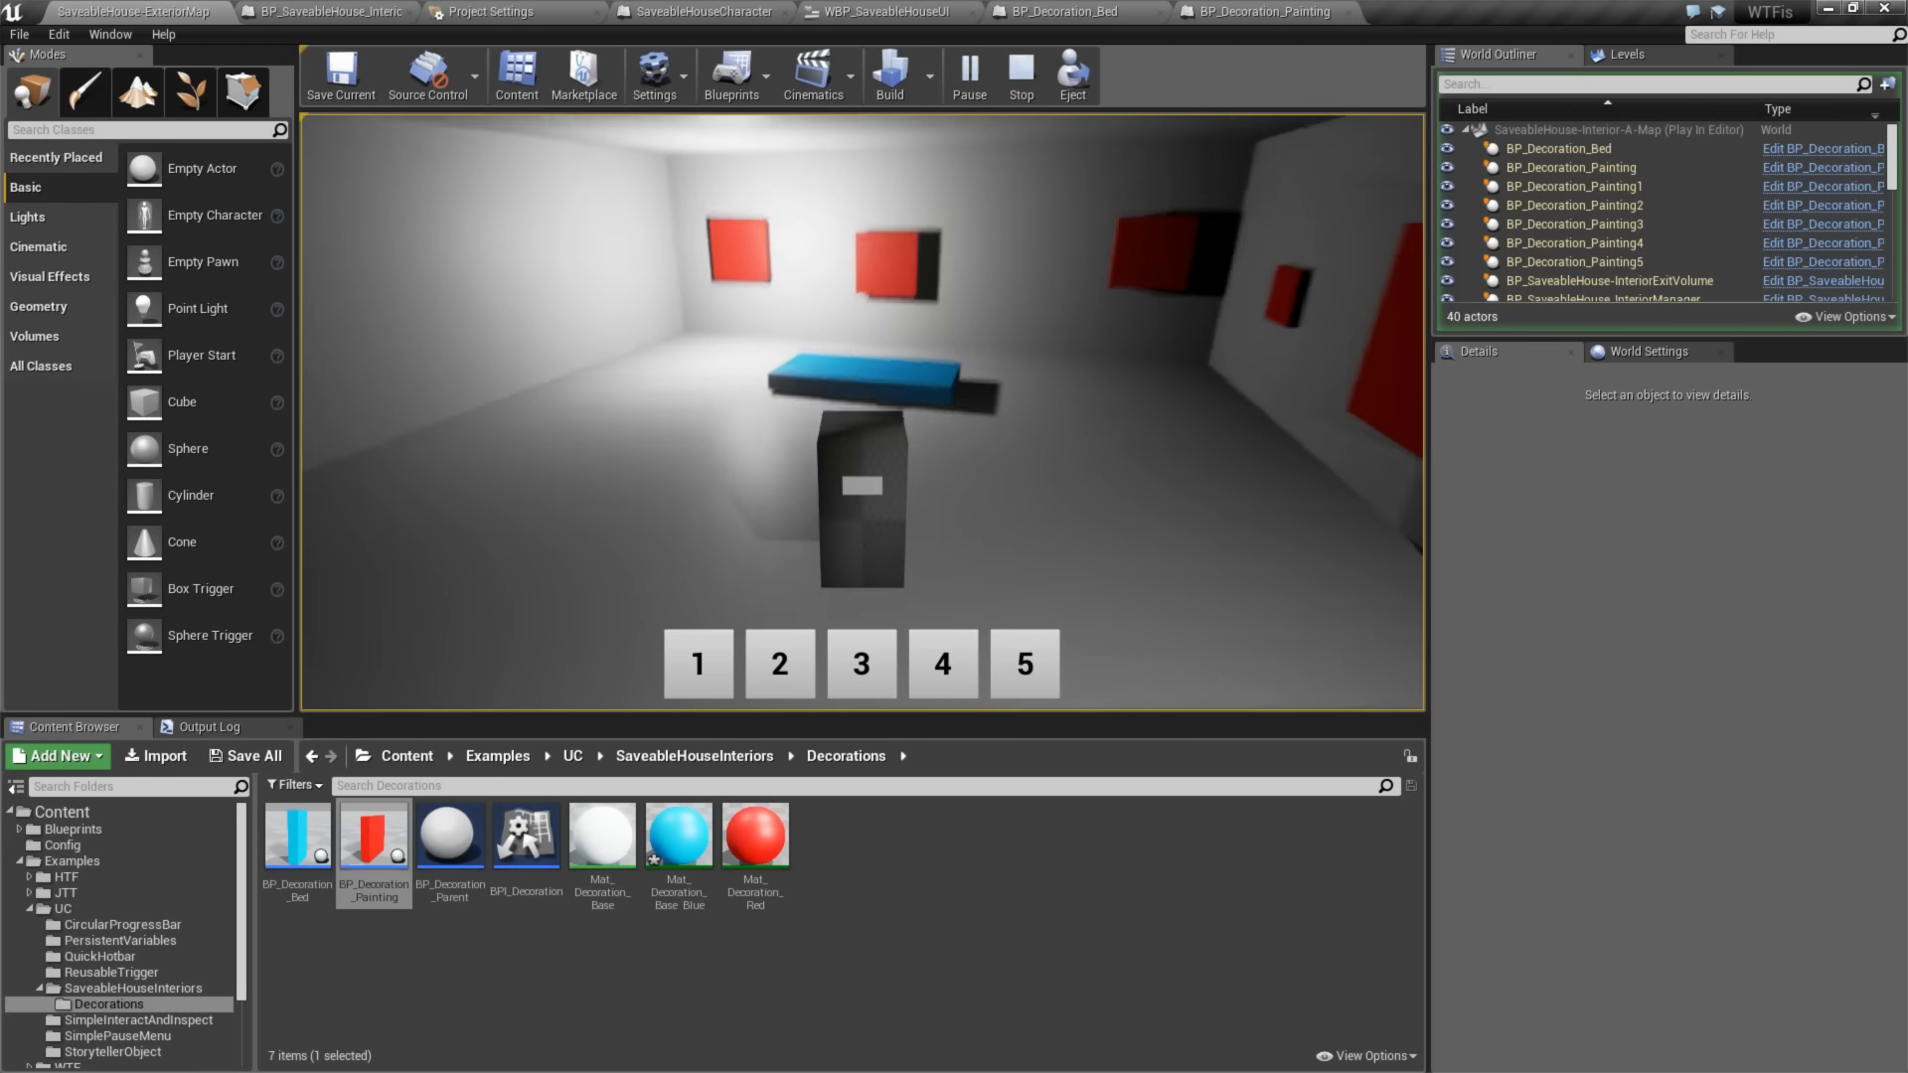
pyautogui.press('Escape')
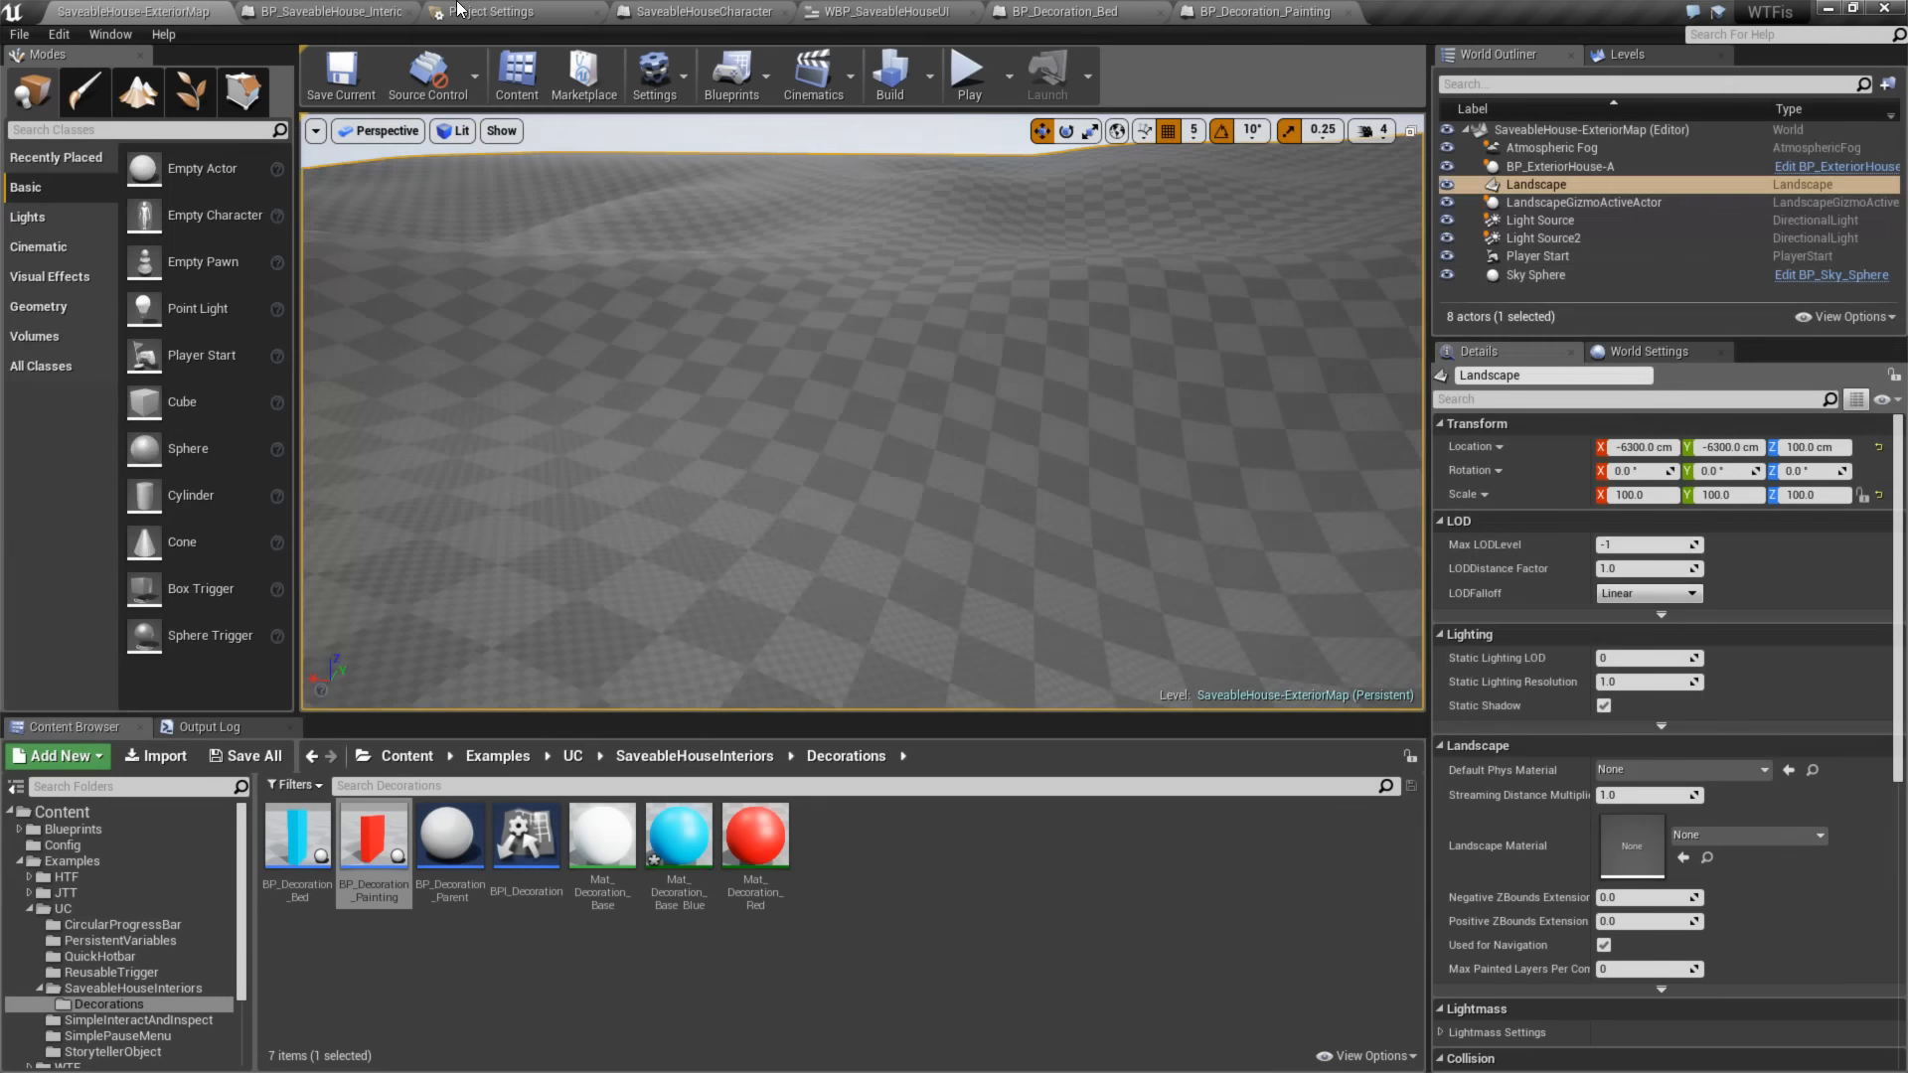
# - Bring up the dynamic material nodes in BP_Decoration_Painting's Event Graph, and open the BP_Decoration_Parent blueprint for editing
pyautogui.click(1225, 10)
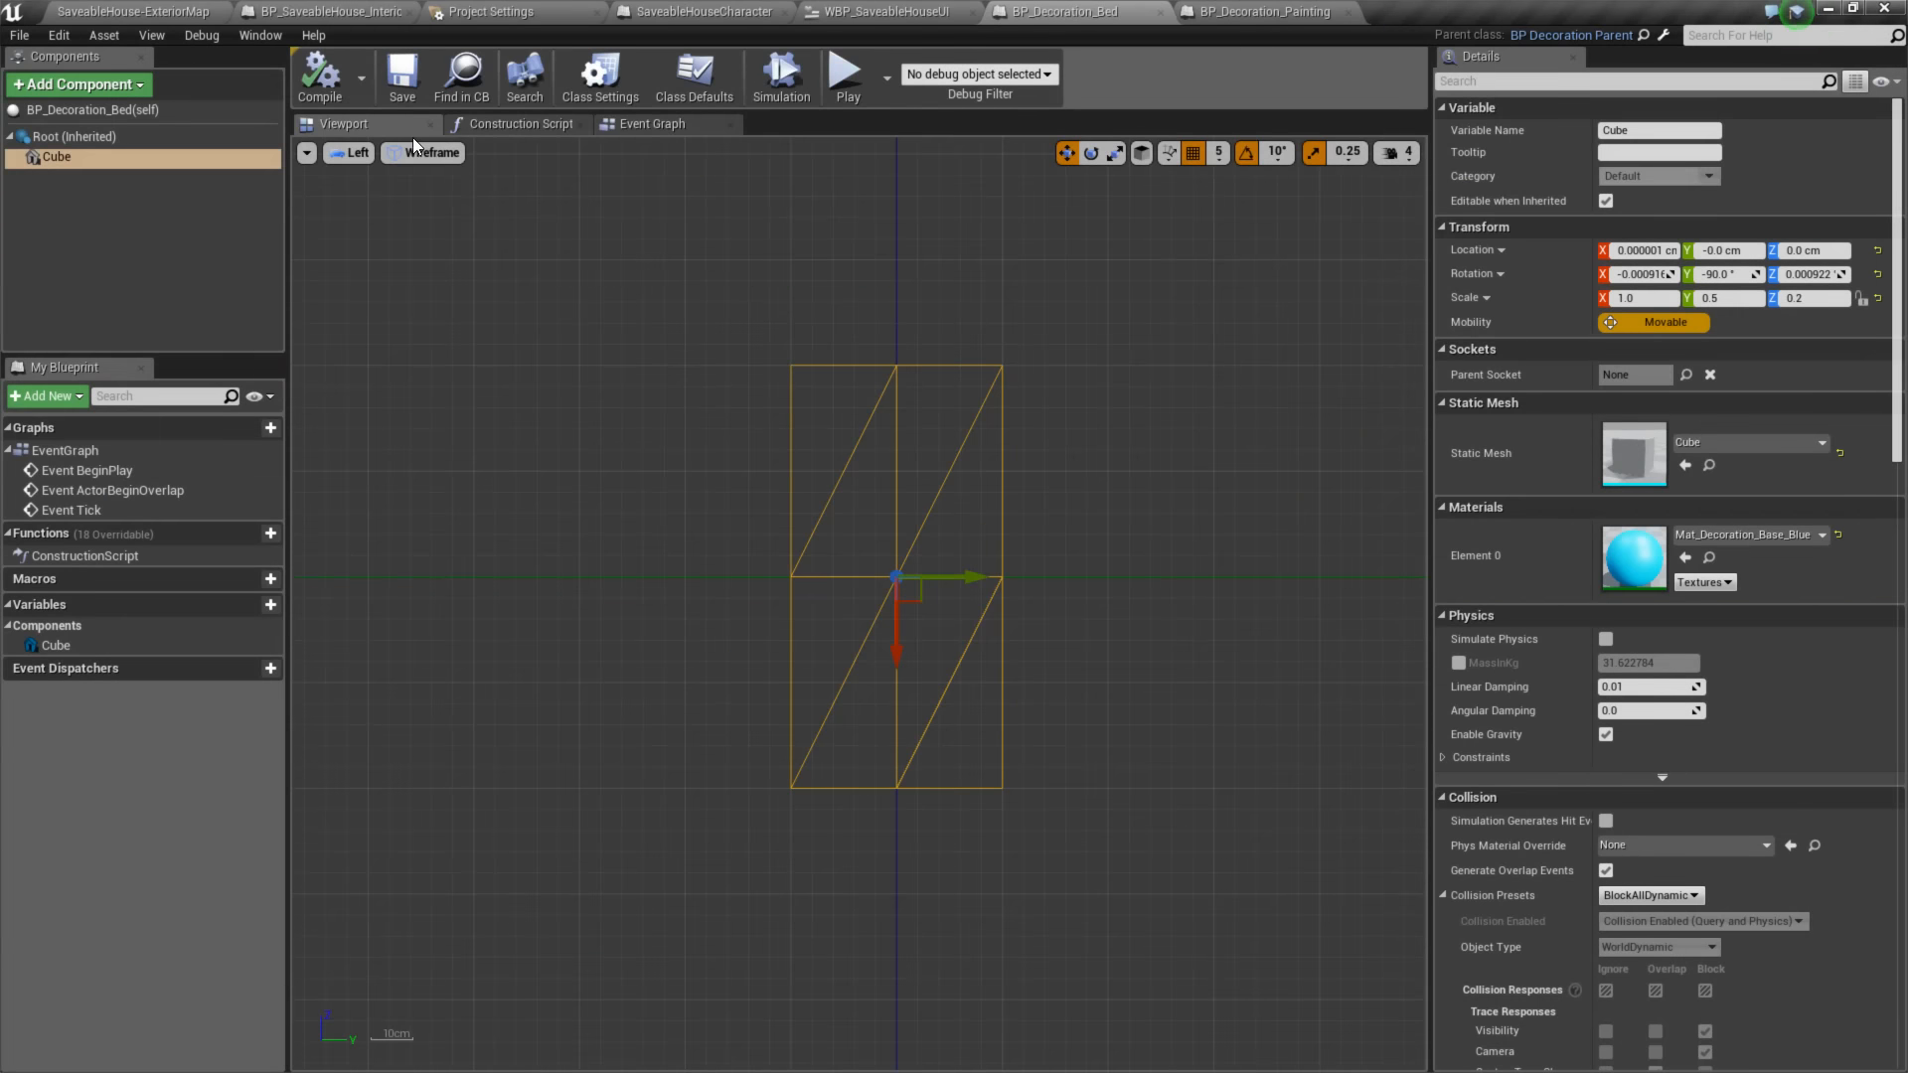
pyautogui.click(602, 125)
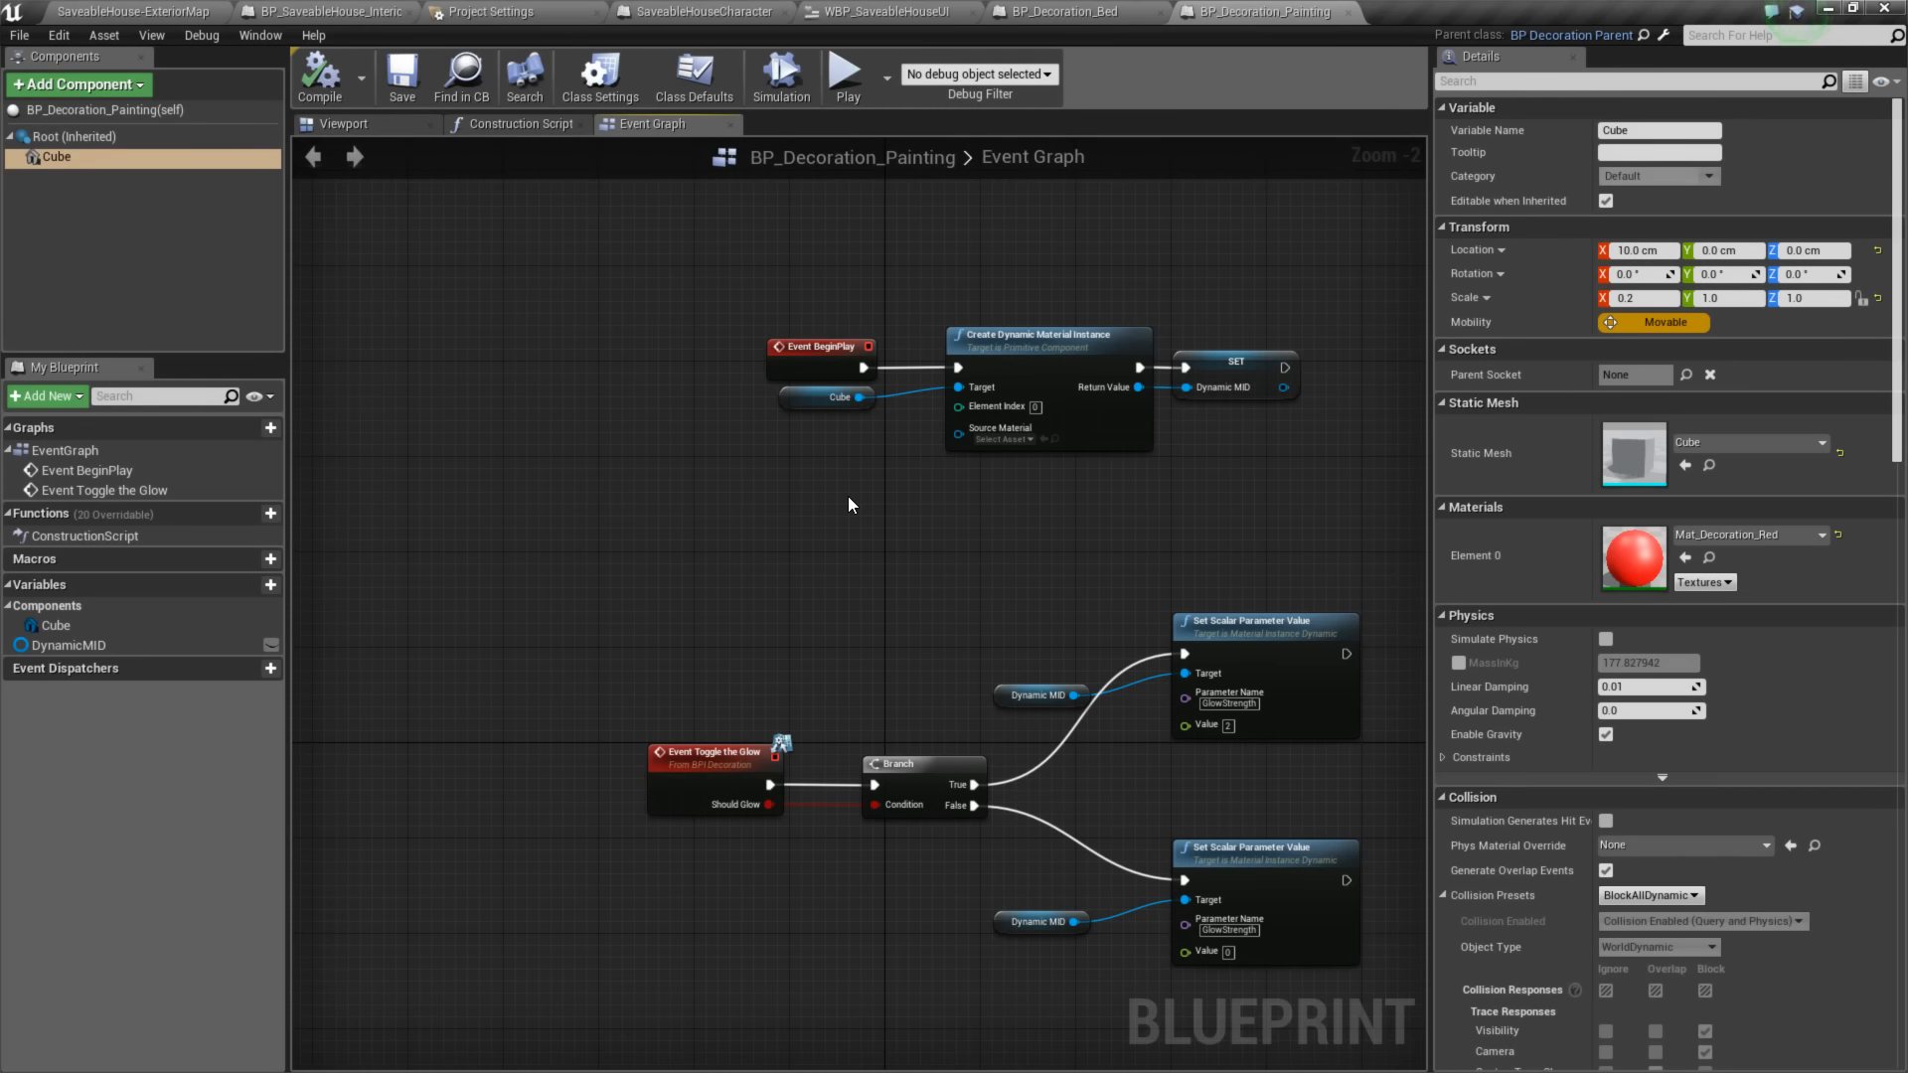
pyautogui.moveTo(808, 540); pyautogui.dragTo(808, 555, button='right')
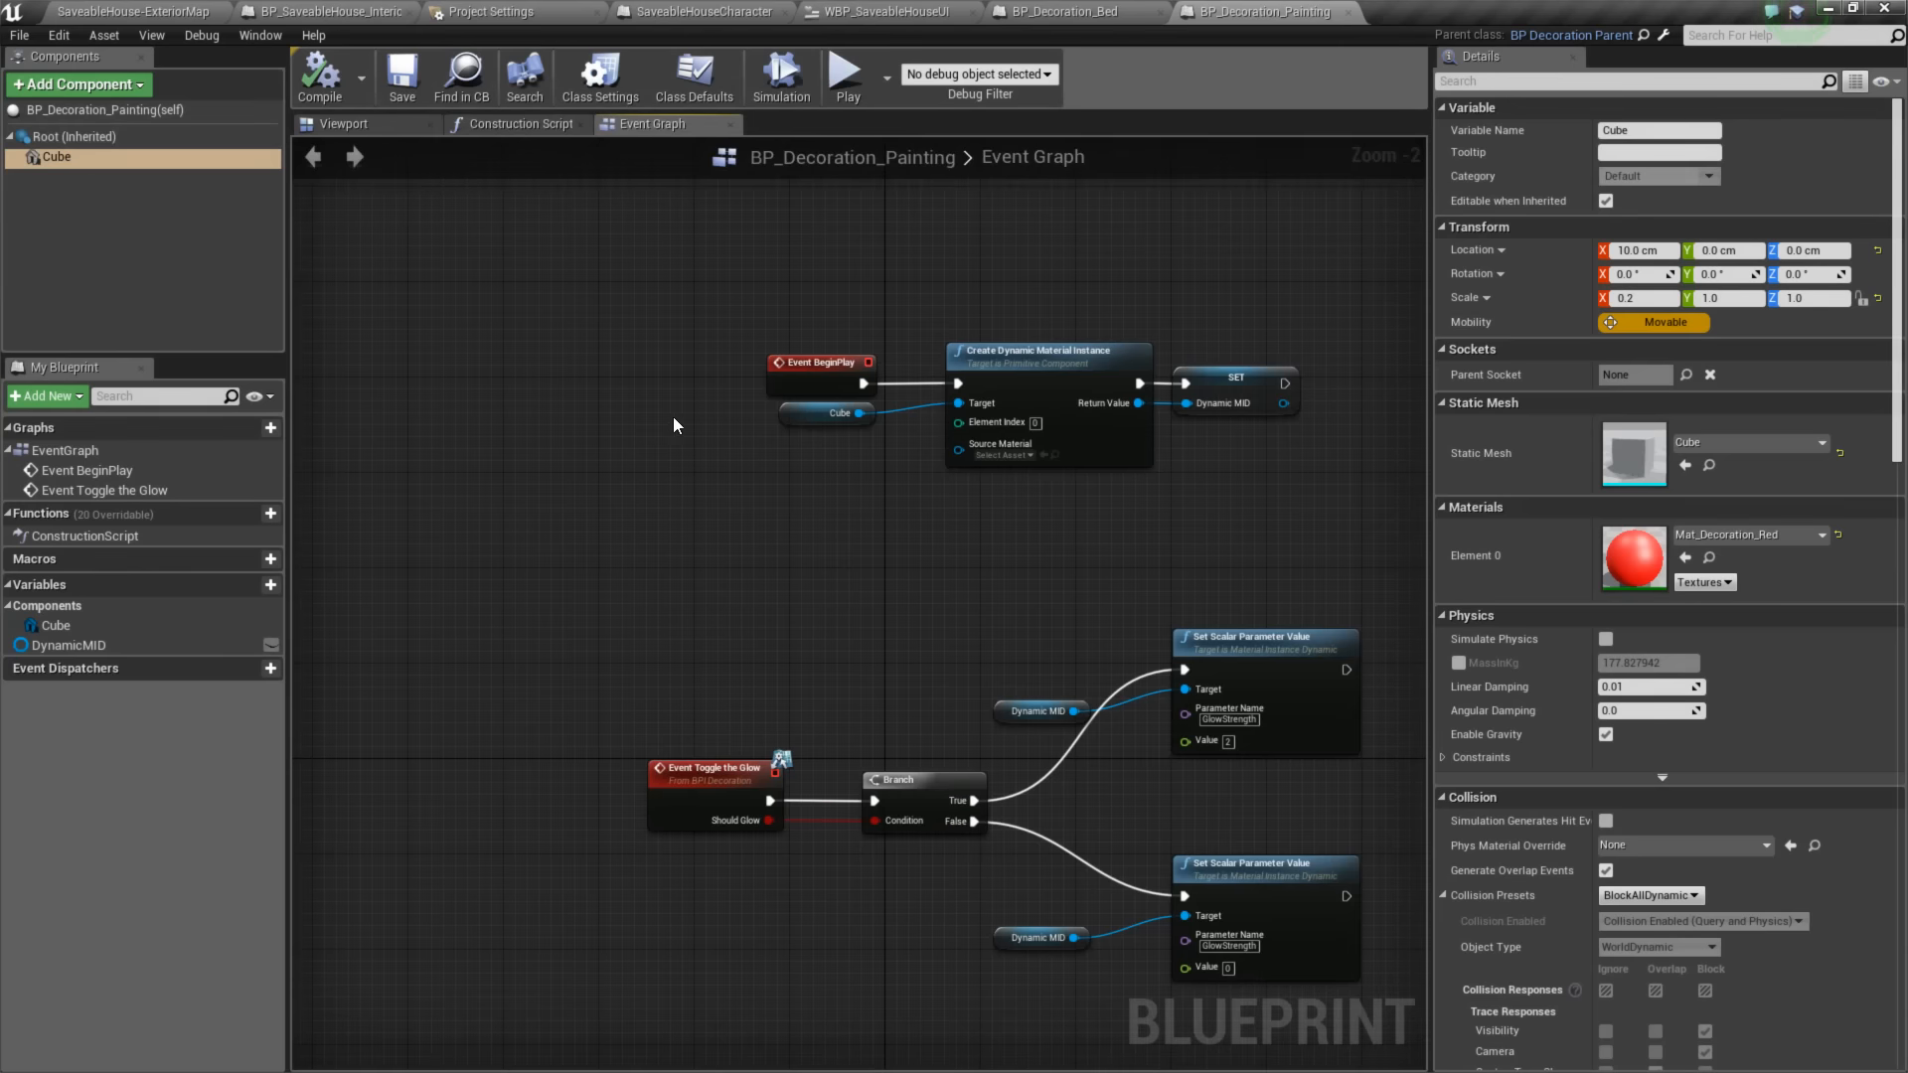
pyautogui.moveTo(651, 328); pyautogui.dragTo(1304, 534)
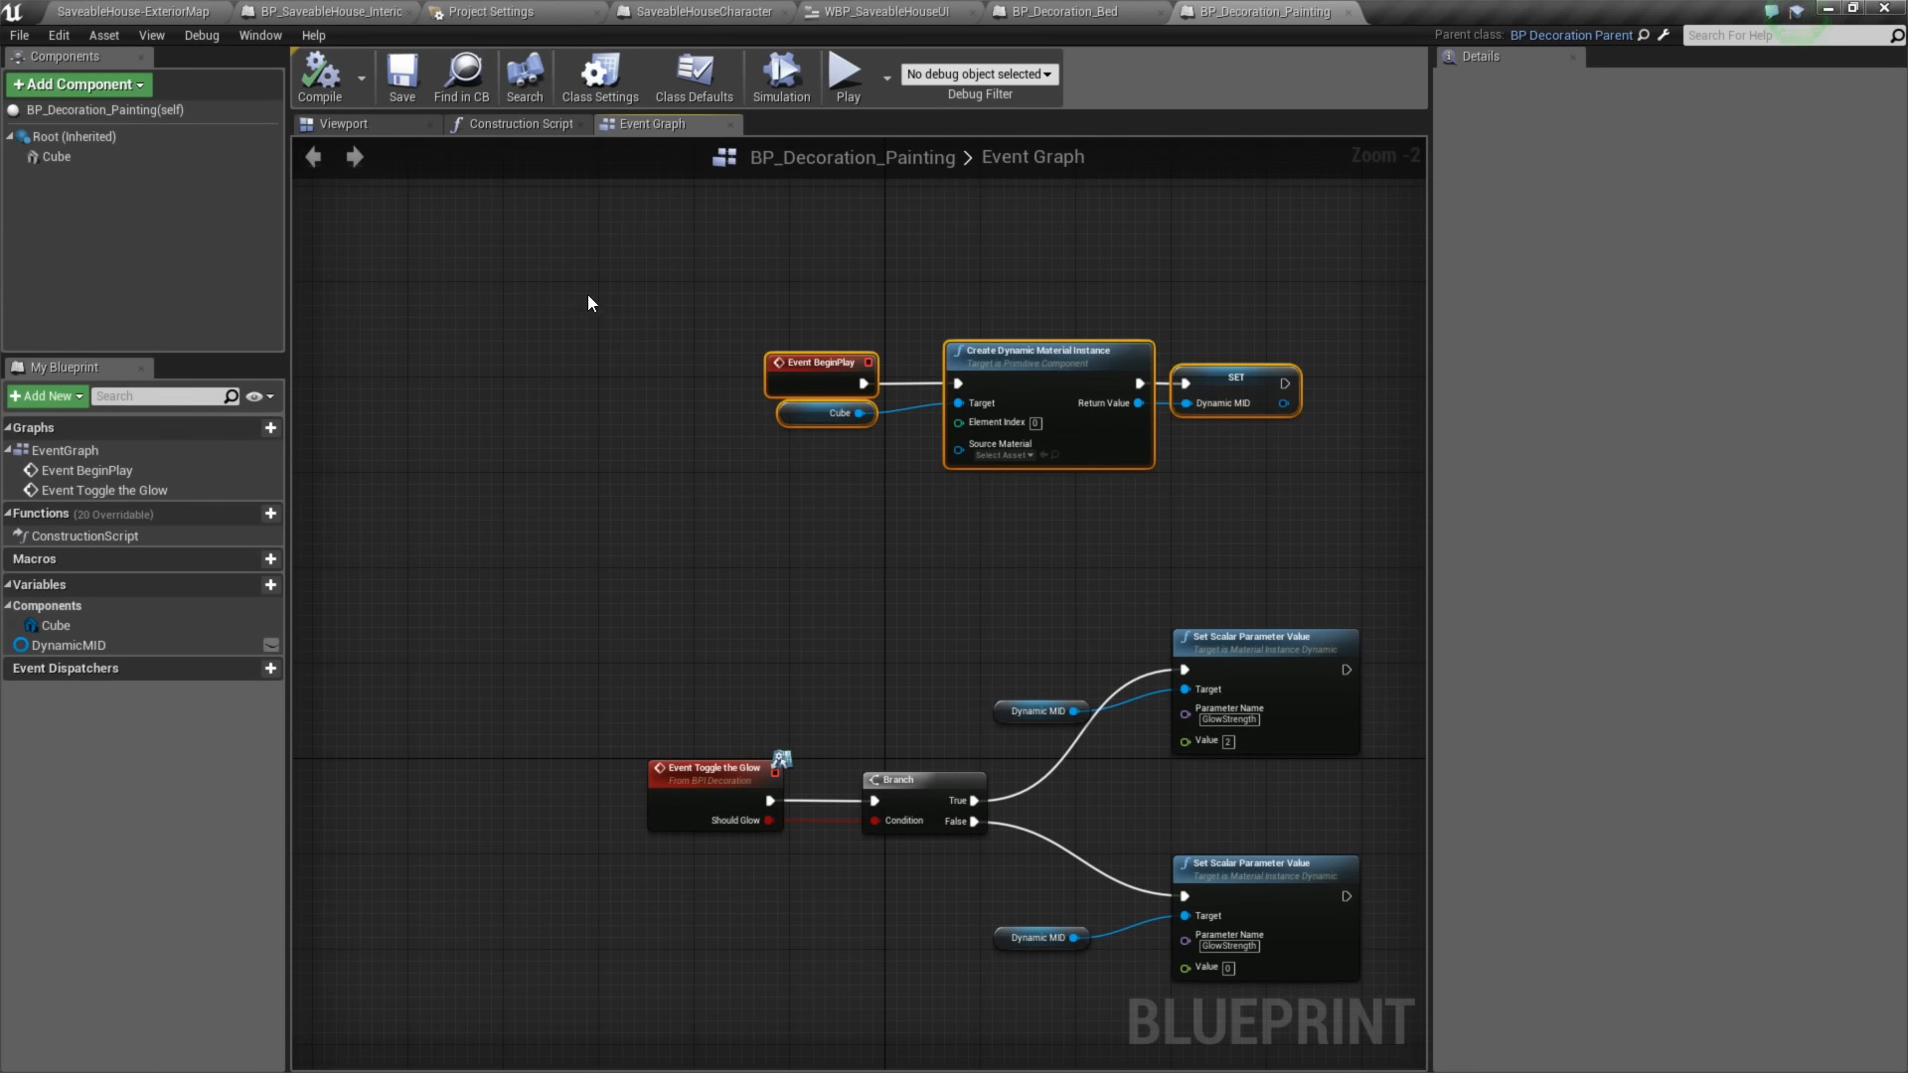
pyautogui.click(132, 11)
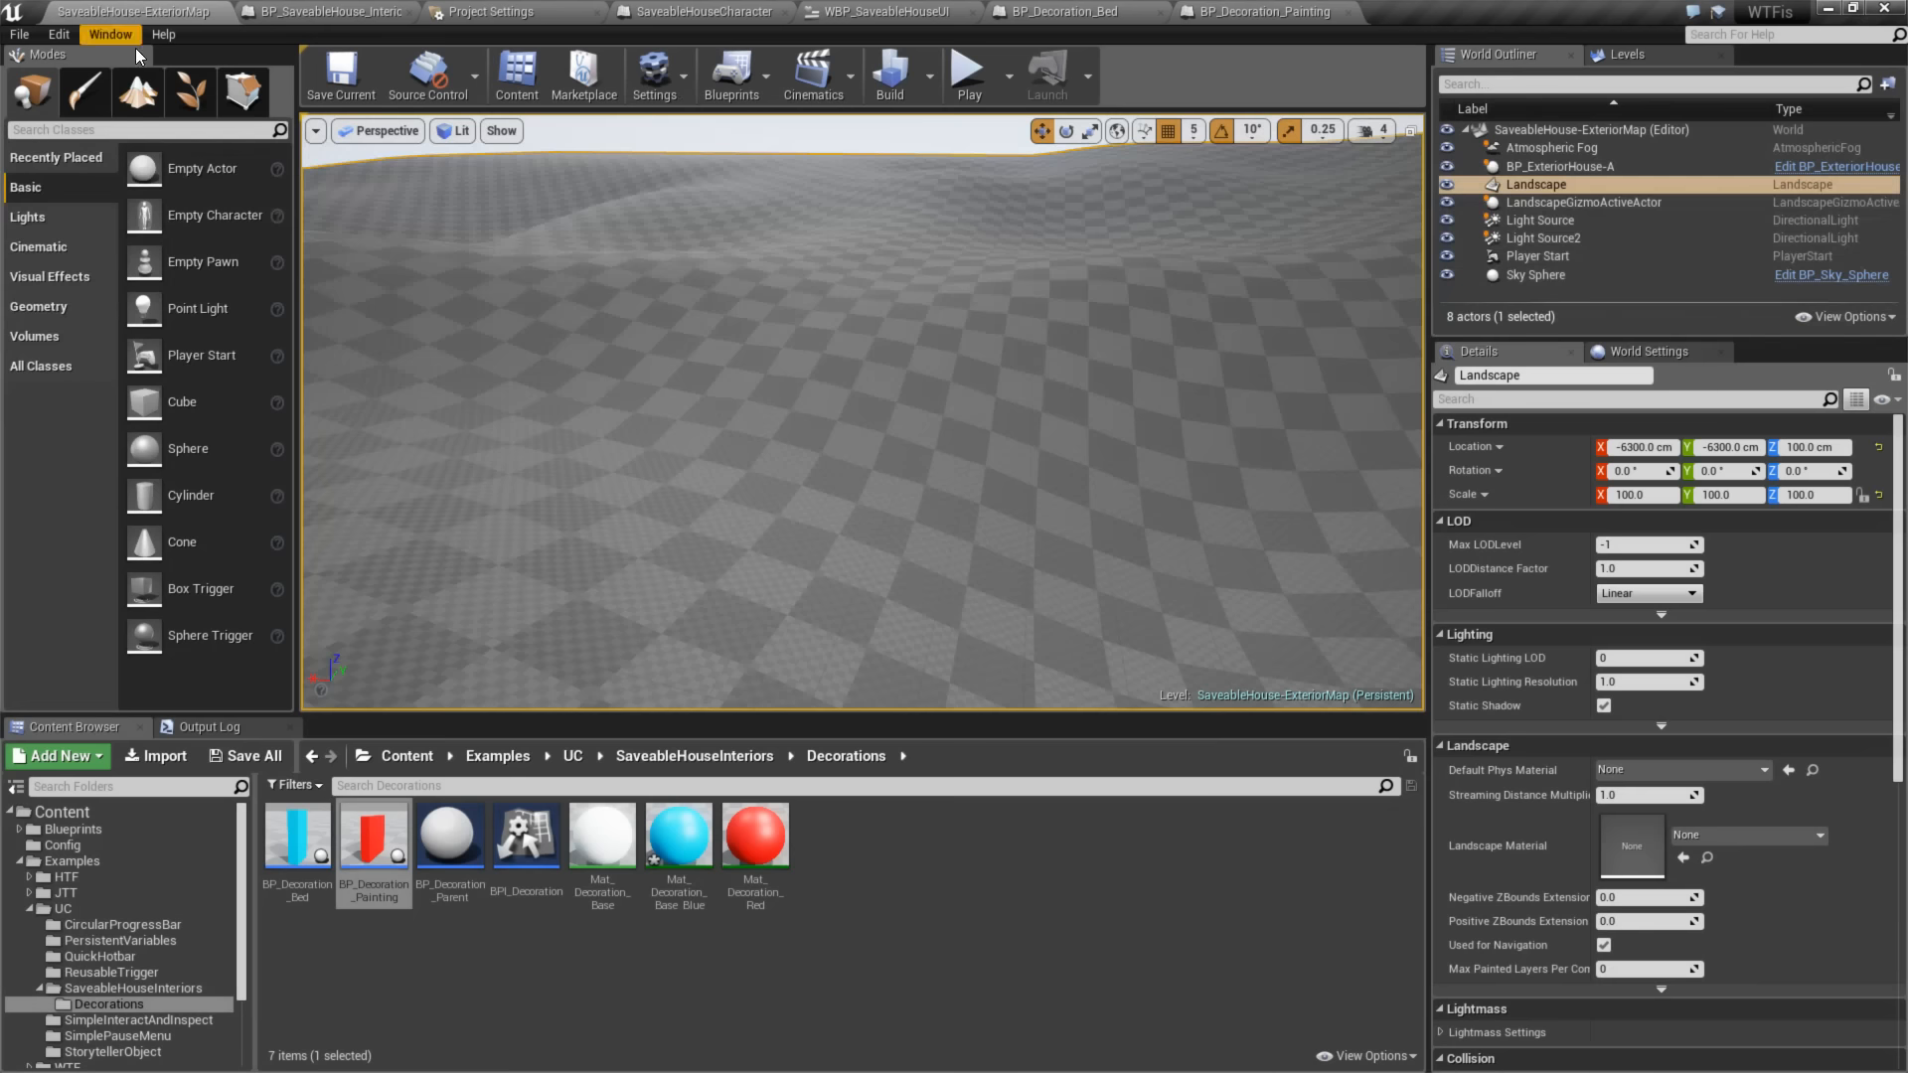
pyautogui.click(468, 830)
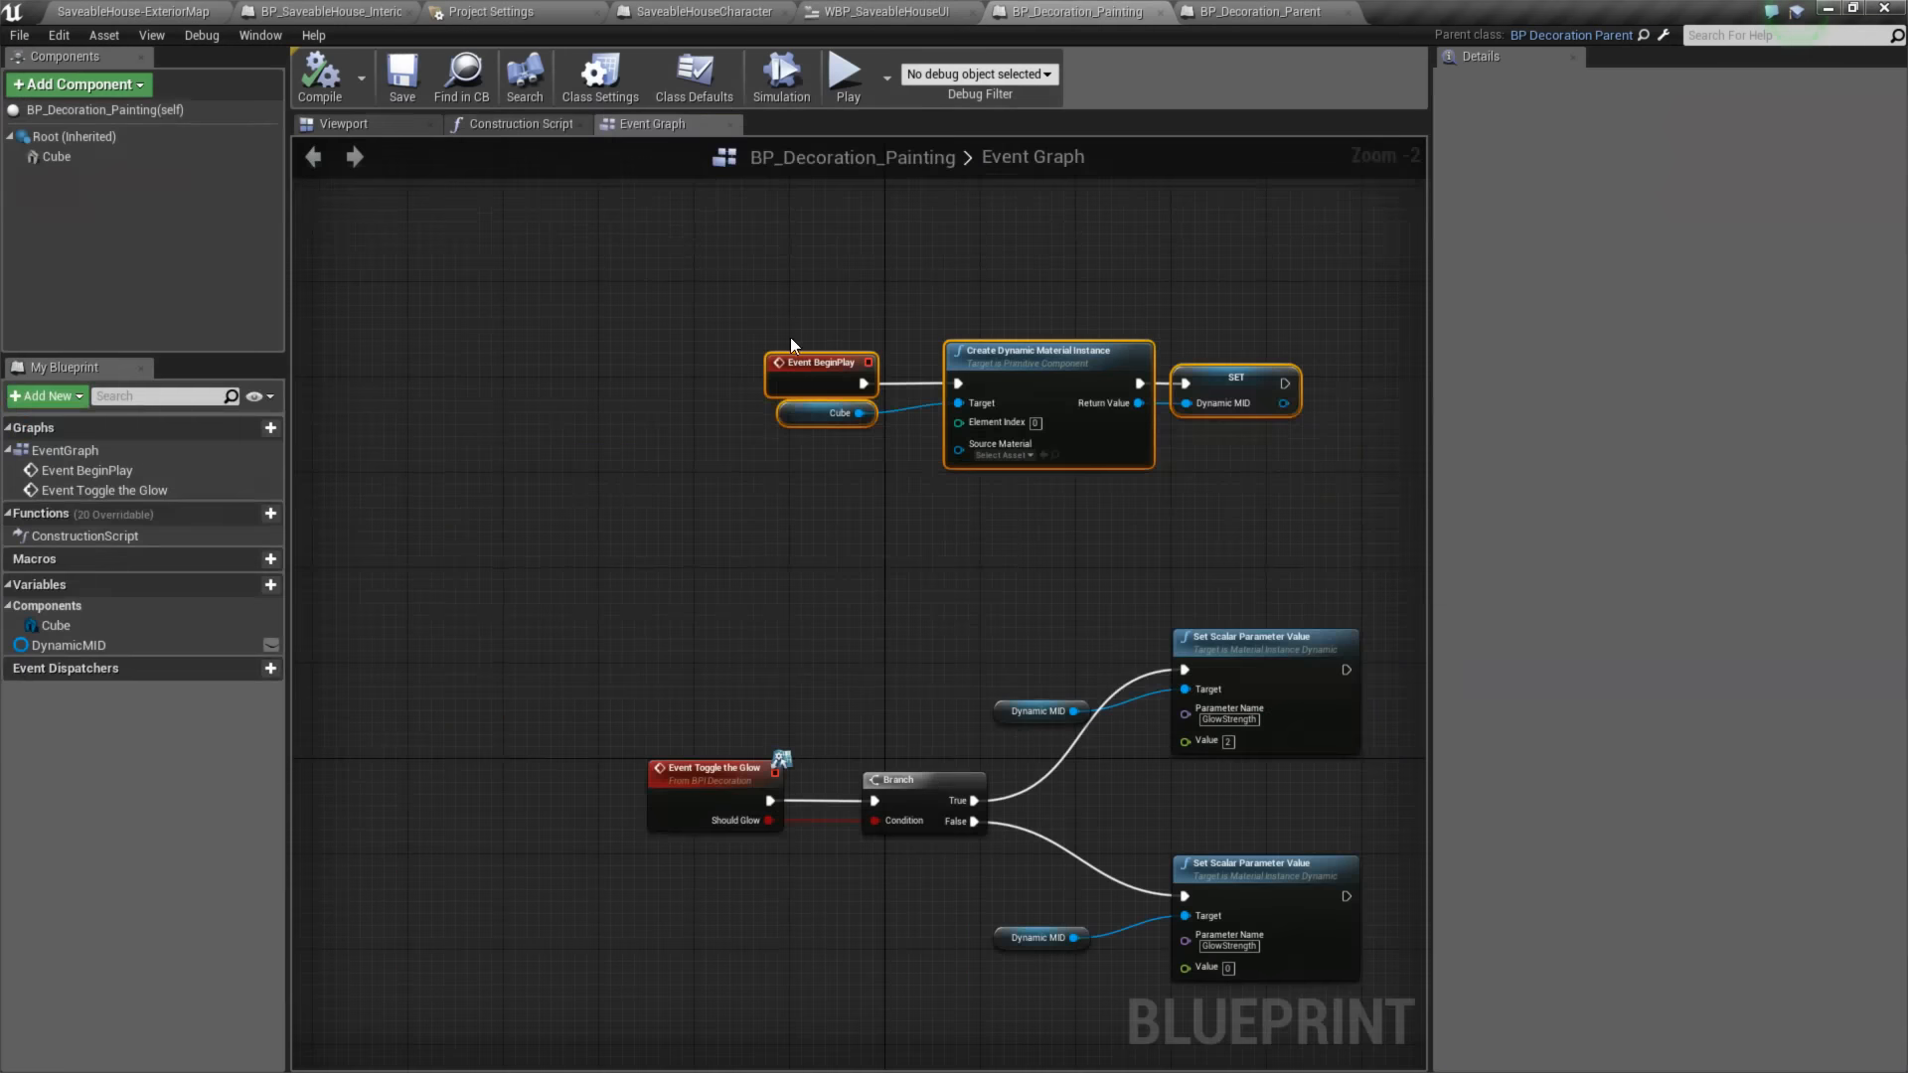
# - Move the Event BeginPlay, Cube, Create Dynamic Material Instance and SET Dynamic MID nodes from BP_Decoration_Painting into BP_Decoration_Parent's Event Graph
pyautogui.moveTo(790, 337); pyautogui.dragTo(1373, 485)
pyautogui.press('Delete')
pyautogui.click(1255, 10)
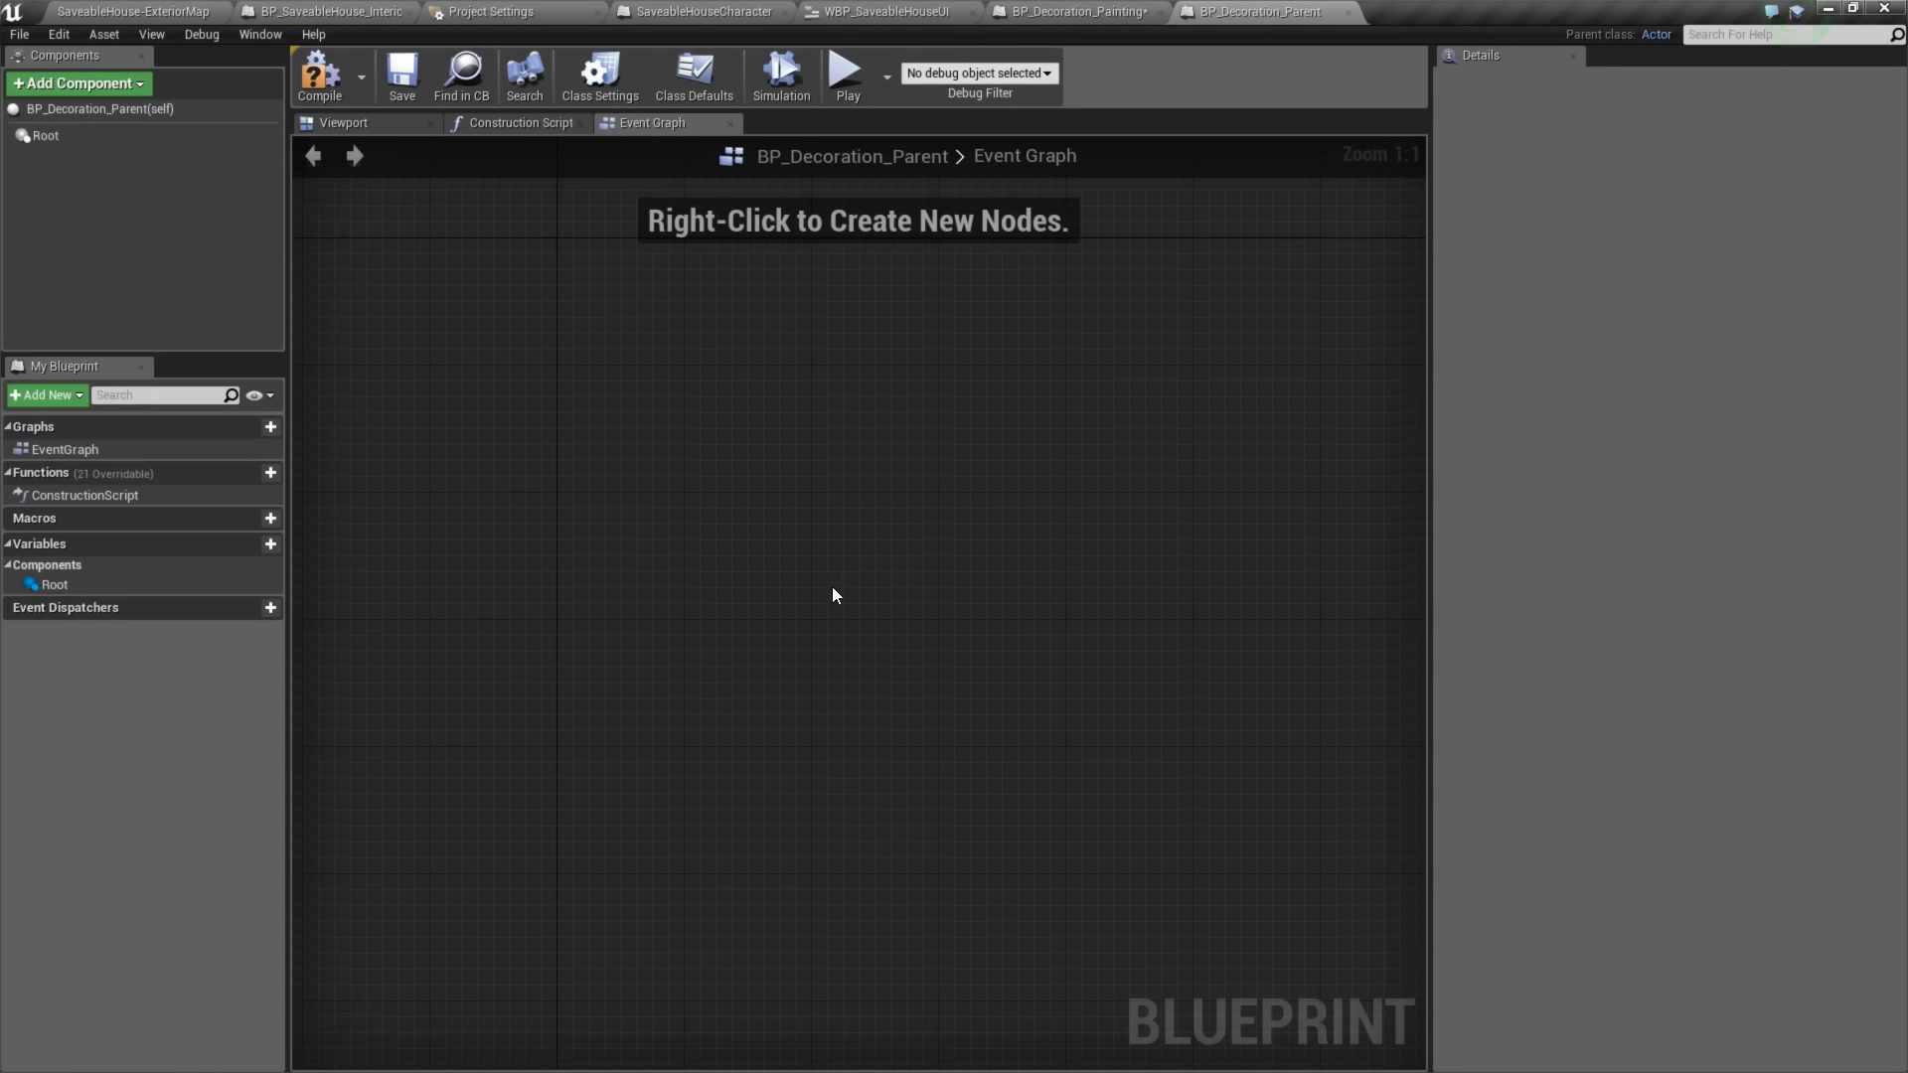
pyautogui.hotkey('ctrl', 'v')
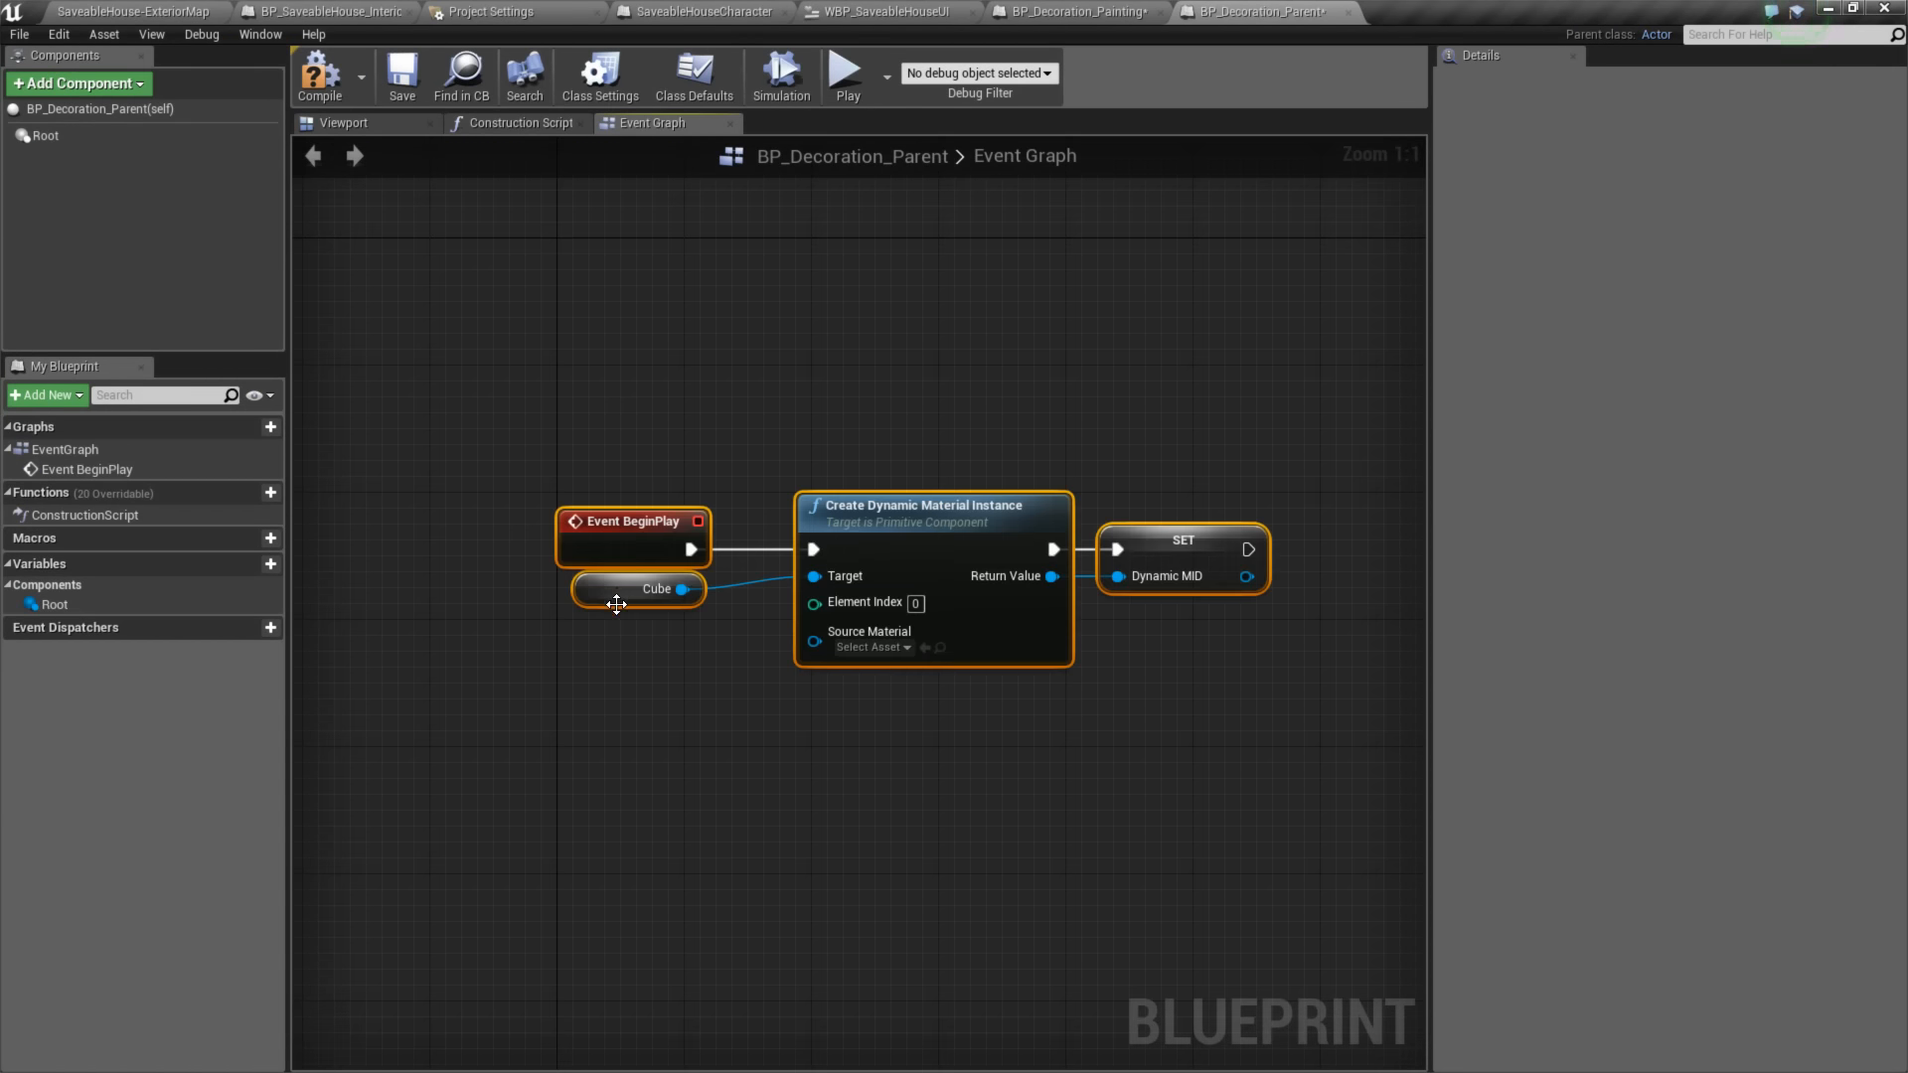